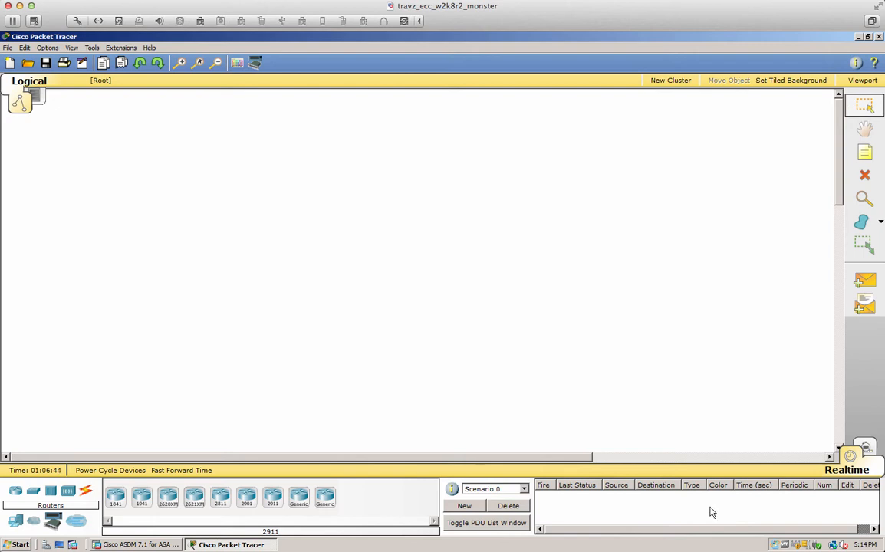
# Place two 2911 routers side by side in the middle of the logical workspace, roughly level with each other
pyautogui.moveTo(274, 499); pyautogui.dragTo(323, 294)
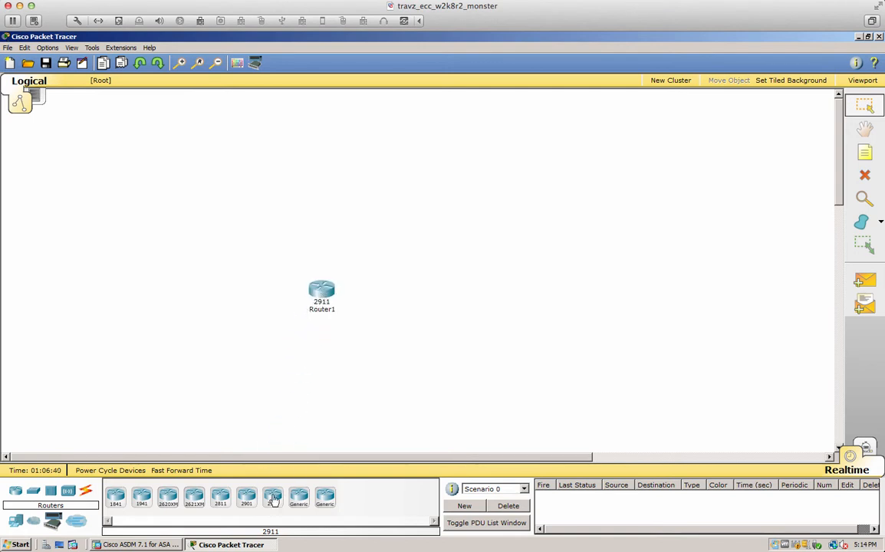
pyautogui.moveTo(272, 496); pyautogui.dragTo(492, 270)
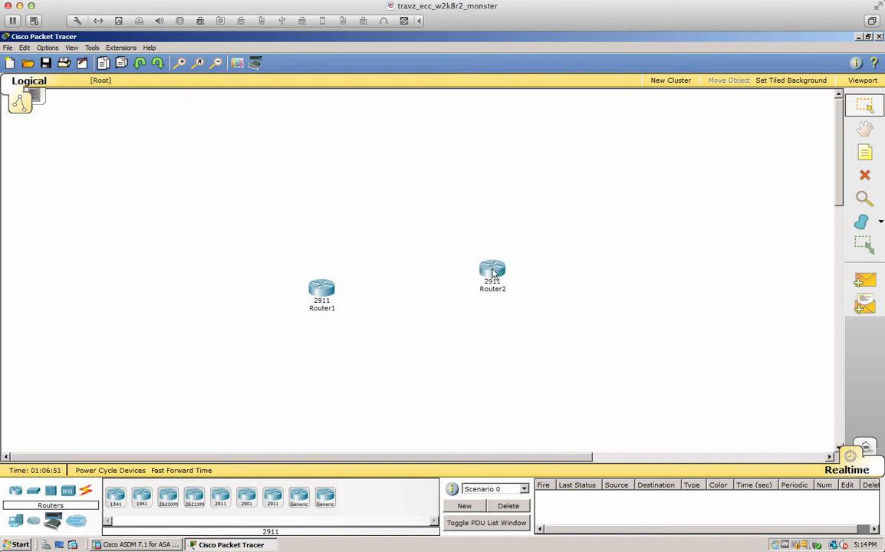
pyautogui.moveTo(328, 289); pyautogui.dragTo(360, 272)
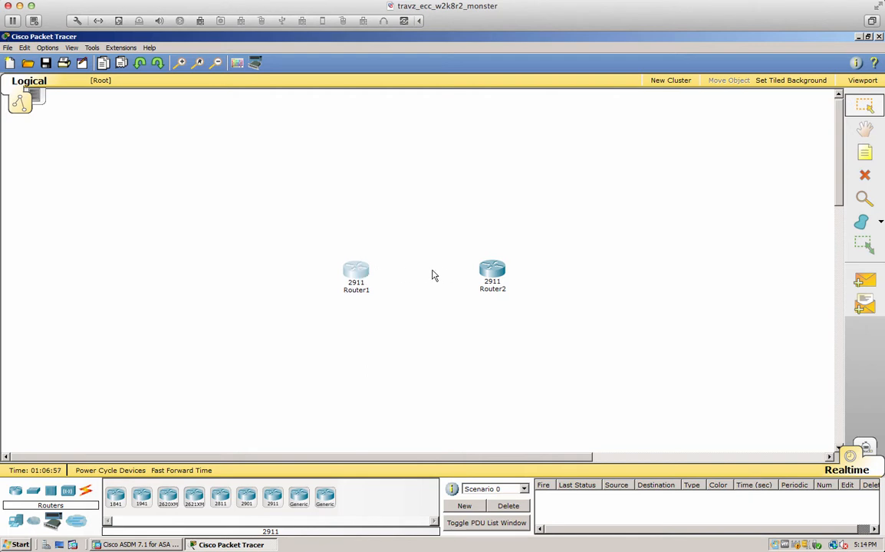
# Install an HWIC-2T module in Router1's rightmost expansion slot and an HWIC-4ESW module in the slot beside it, with the router powered off
pyautogui.click(360, 273)
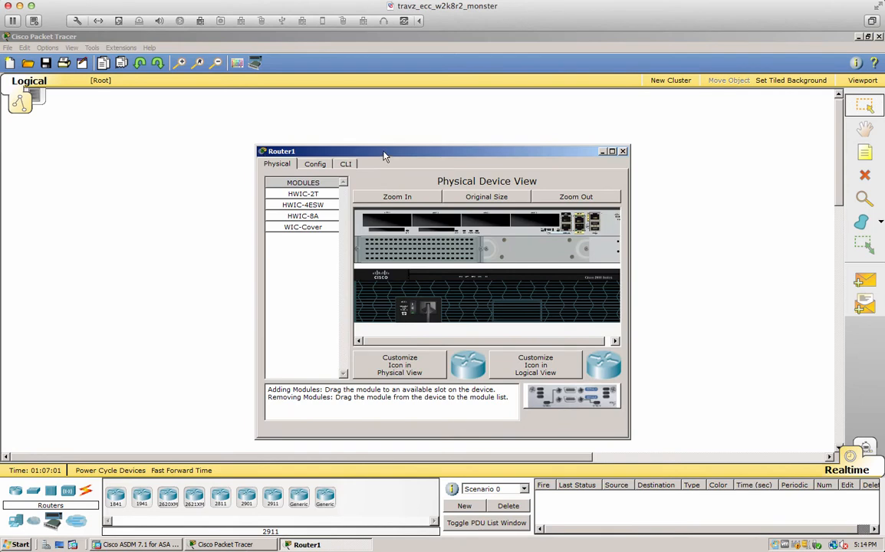
pyautogui.moveTo(385, 156); pyautogui.dragTo(218, 161)
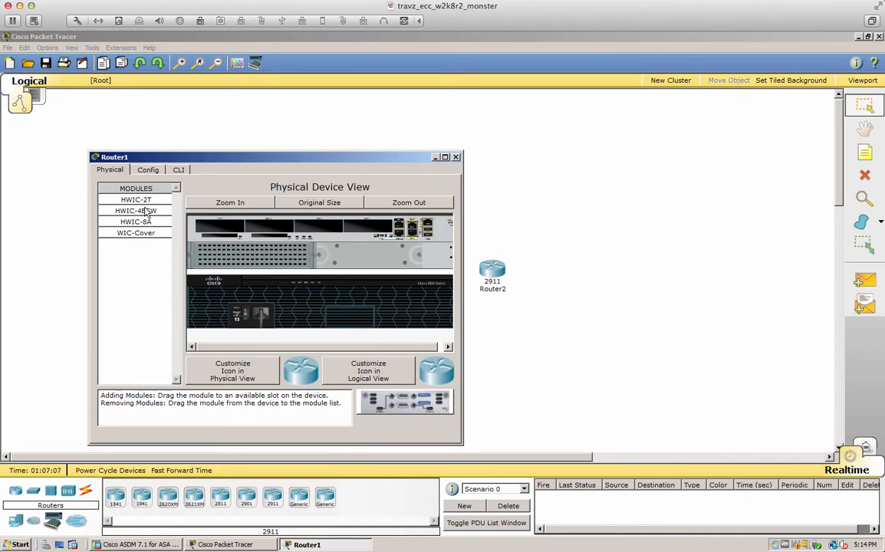
pyautogui.moveTo(142, 201); pyautogui.dragTo(371, 230)
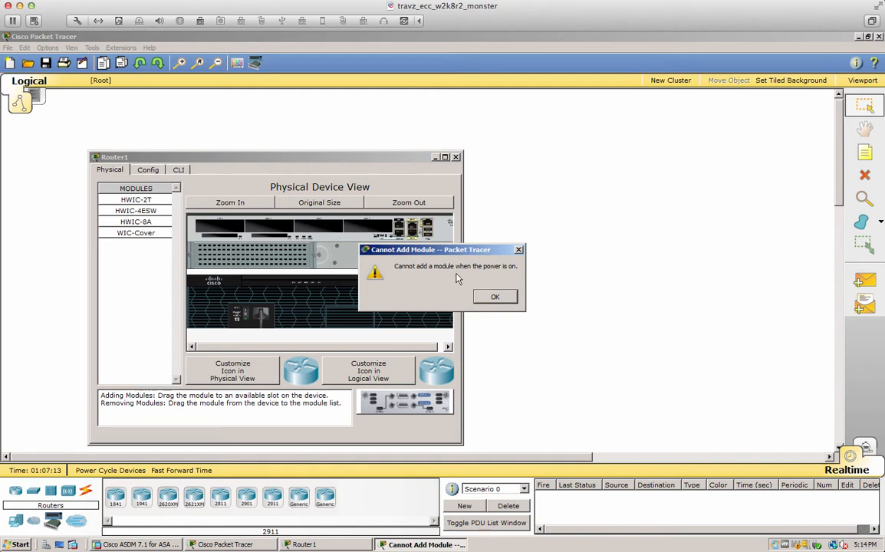
pyautogui.click(496, 298)
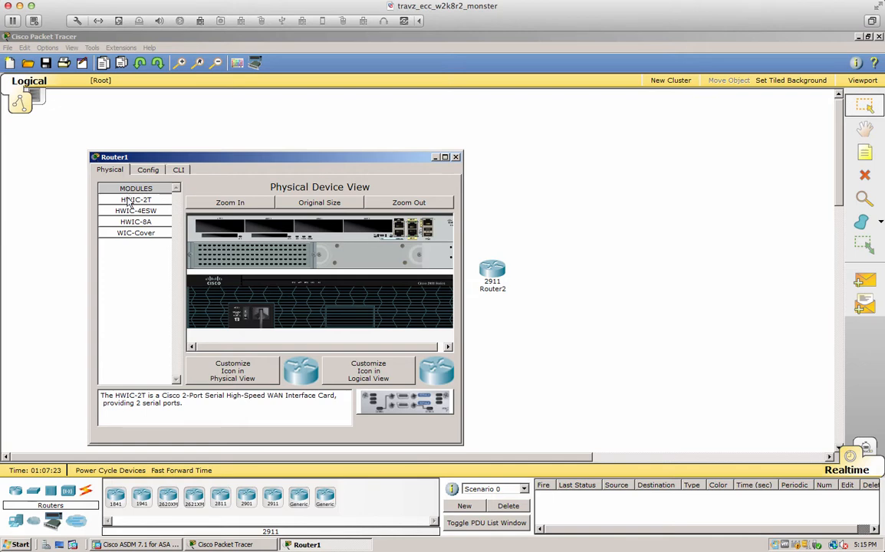
pyautogui.moveTo(129, 204); pyautogui.dragTo(369, 230)
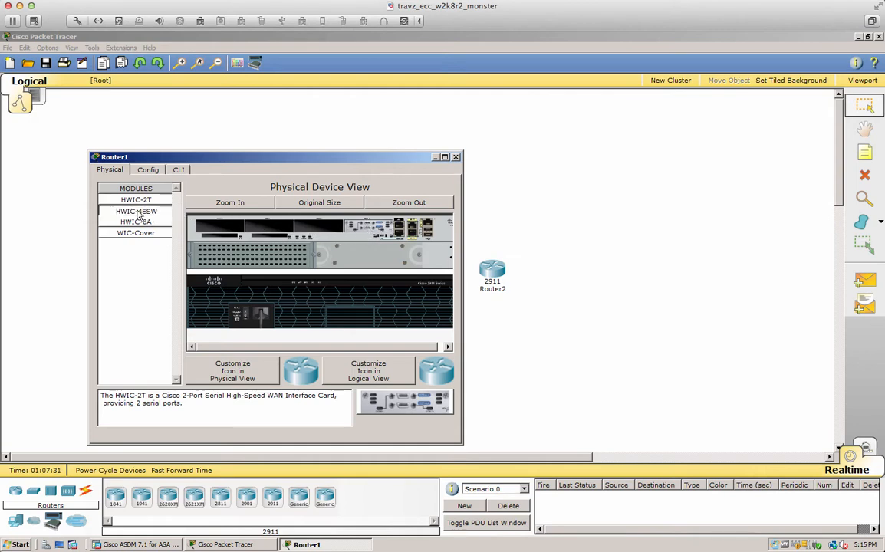
pyautogui.moveTo(137, 215); pyautogui.dragTo(318, 228)
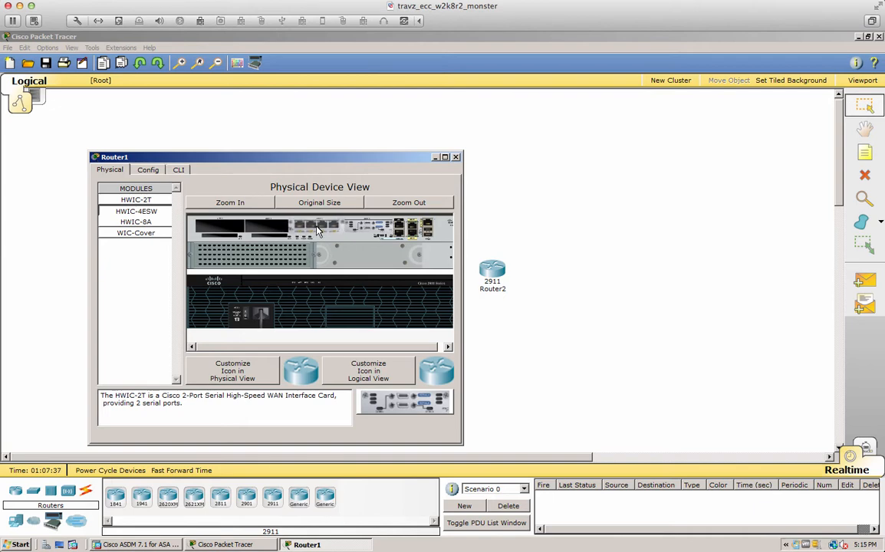
pyautogui.click(318, 230)
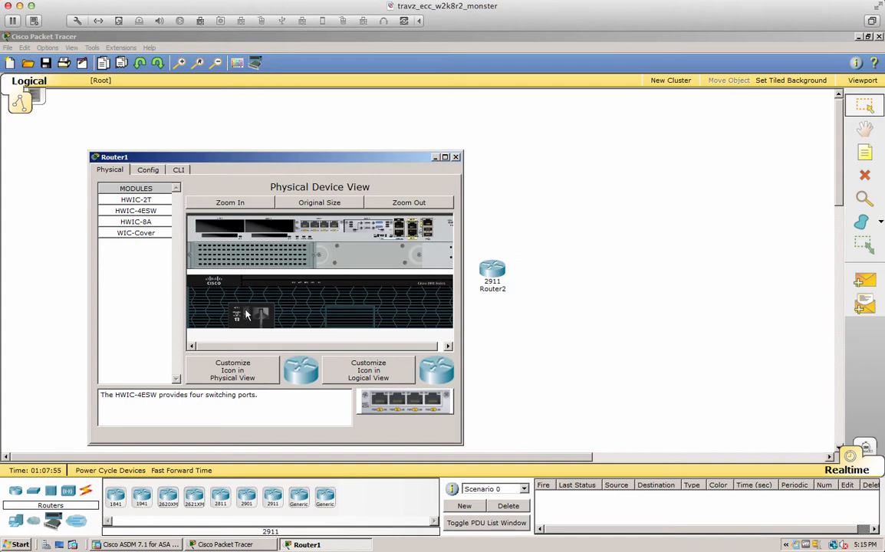
# Decline the initial configuration dialog in Router1's command line with "no" and go to the user prompt
pyautogui.click(179, 170)
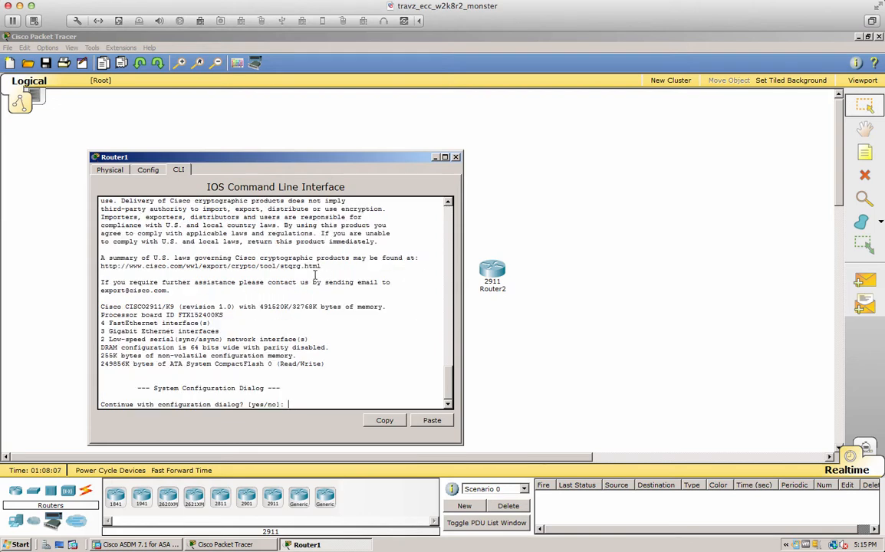
pyautogui.write('no')
pyautogui.press('Return')
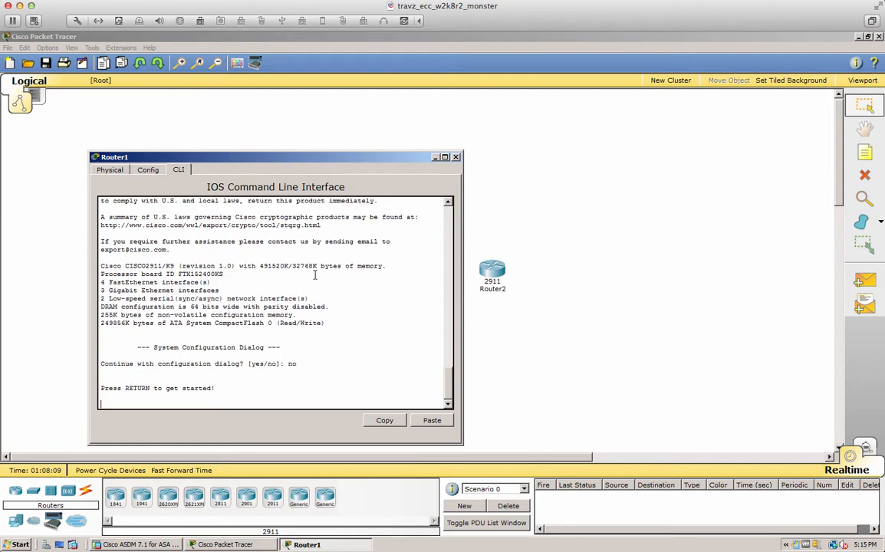
pyautogui.press('Return')
pyautogui.press('Return')
pyautogui.press('Return')
pyautogui.press('Return')
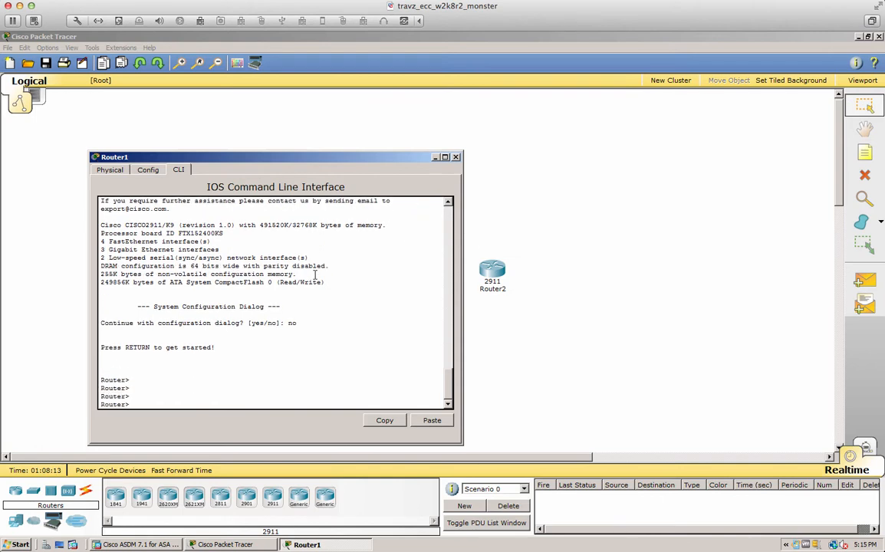
# Install an HWIC-2T module in Router2's rightmost expansion slot and an HWIC-4ESW module in the slot beside it
pyautogui.click(498, 252)
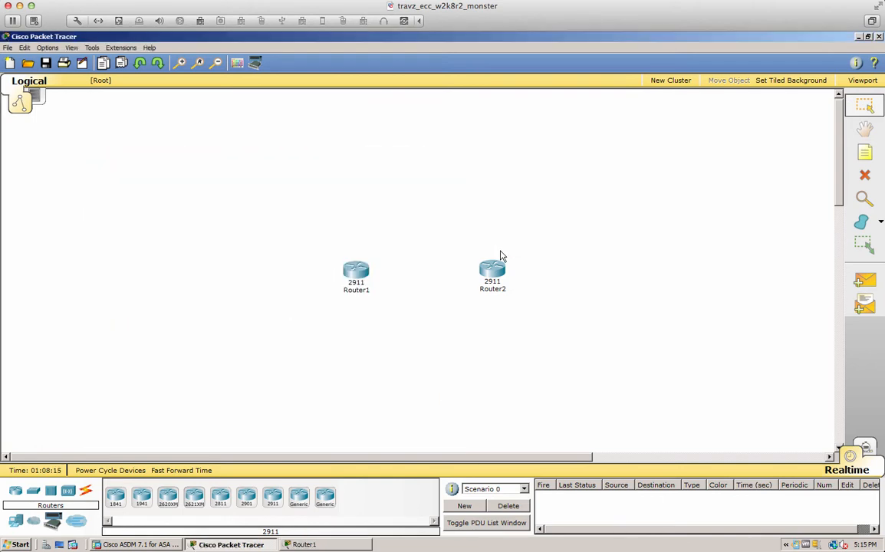
pyautogui.moveTo(495, 272)
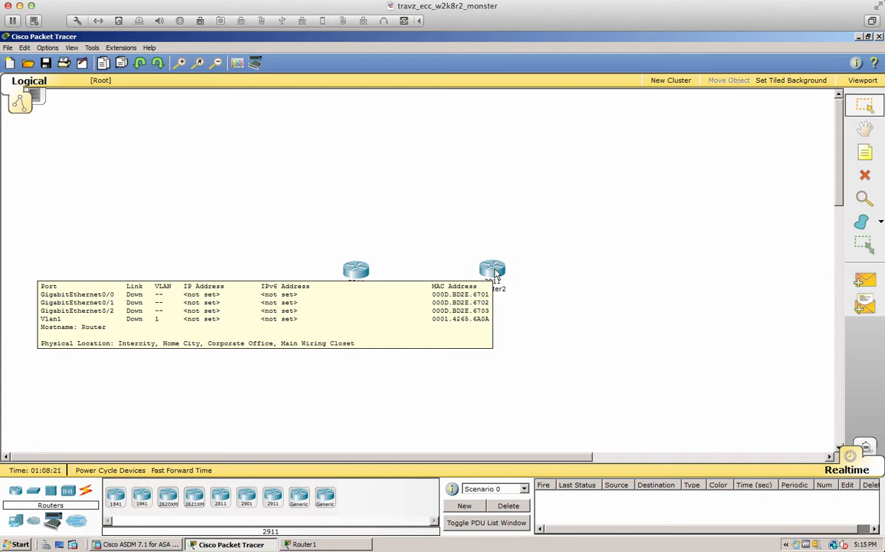
pyautogui.click(495, 271)
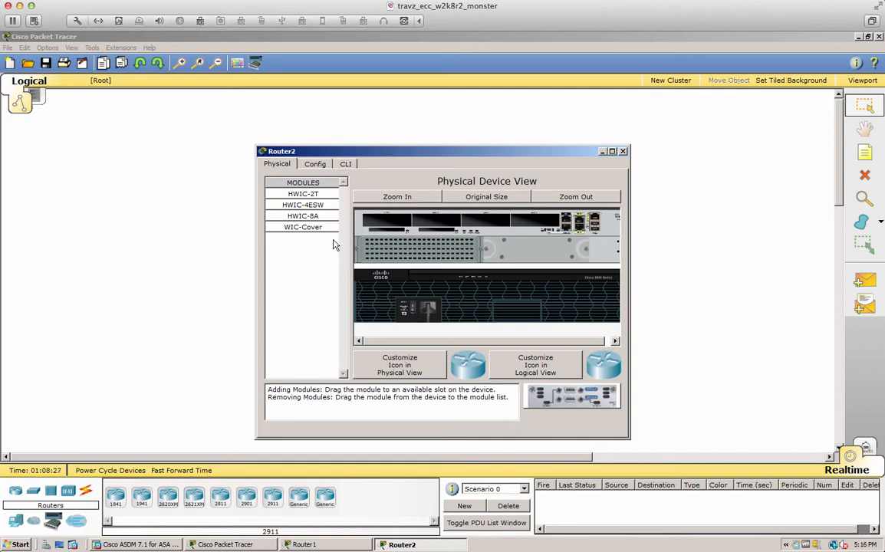
pyautogui.moveTo(307, 194); pyautogui.dragTo(536, 223)
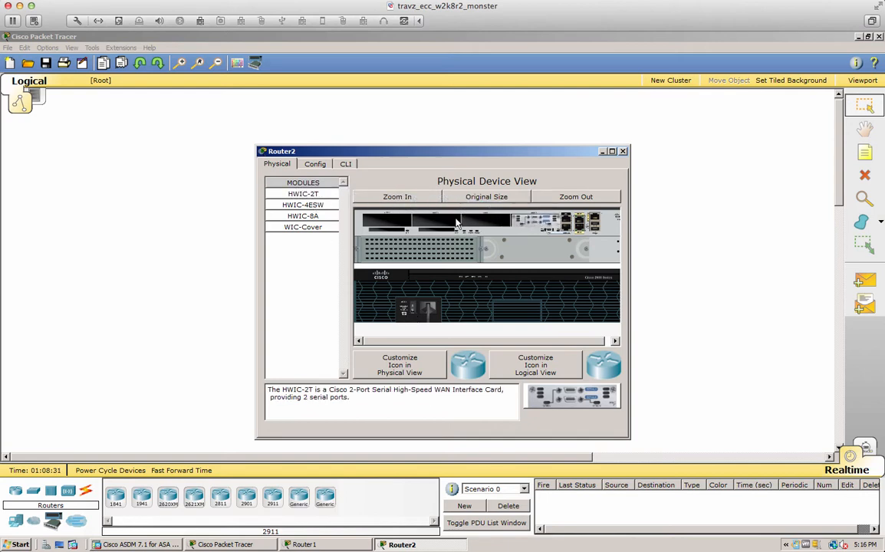
pyautogui.moveTo(303, 205); pyautogui.dragTo(492, 224)
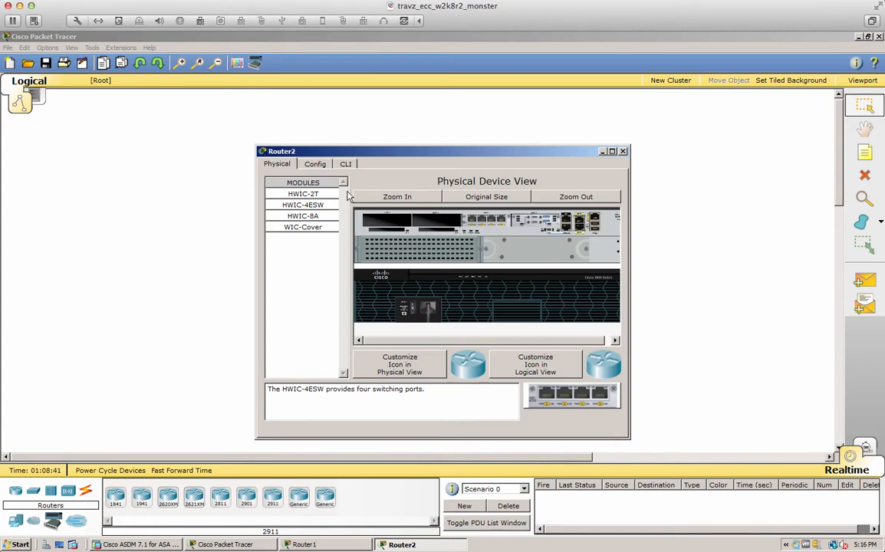
# Decline the initial configuration dialog in Router2's command line with "no" and go to the user prompt
pyautogui.click(345, 163)
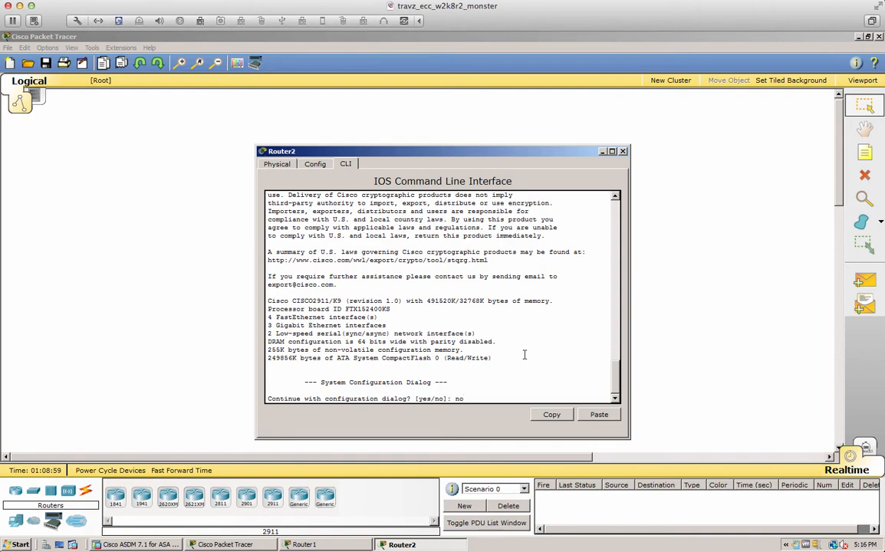
pyautogui.press('Return')
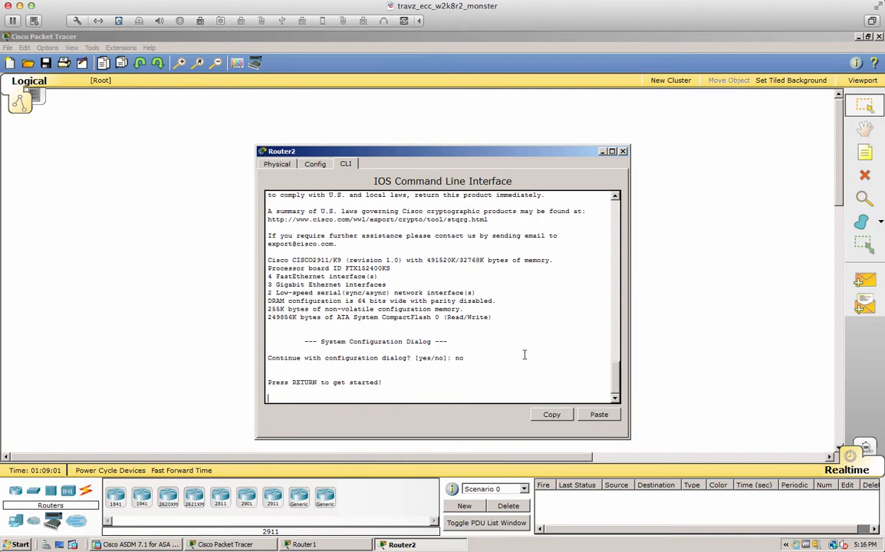
pyautogui.press('Return')
pyautogui.press('Return')
pyautogui.press('Return')
# Enter privileged EXEC mode on Router2 with "en", and return to the topology workspace
pyautogui.write('er>e')
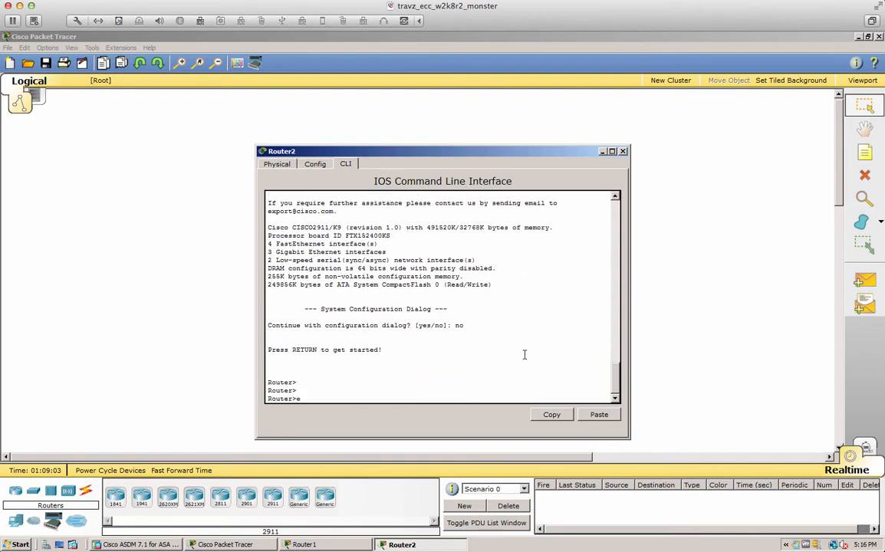
pyautogui.write('n')
pyautogui.press('Return')
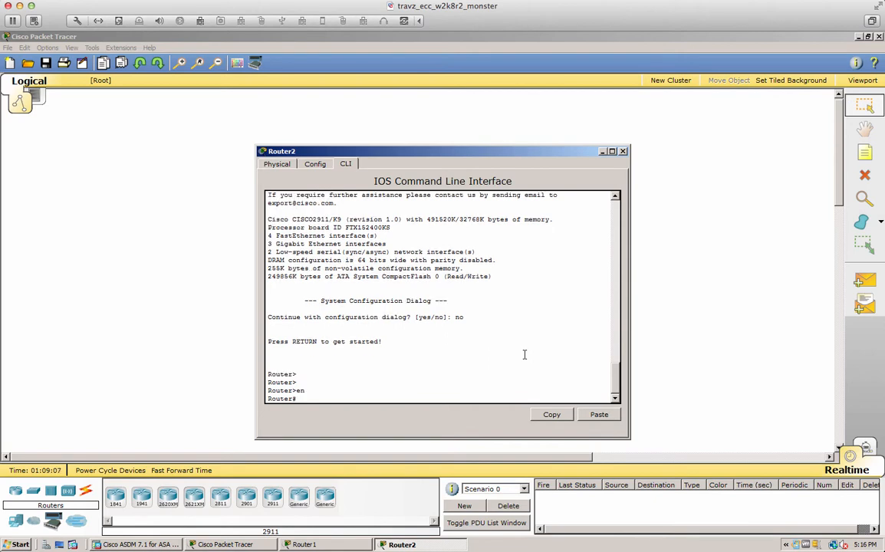
pyautogui.press('Return')
pyautogui.press('Return')
pyautogui.press('Return')
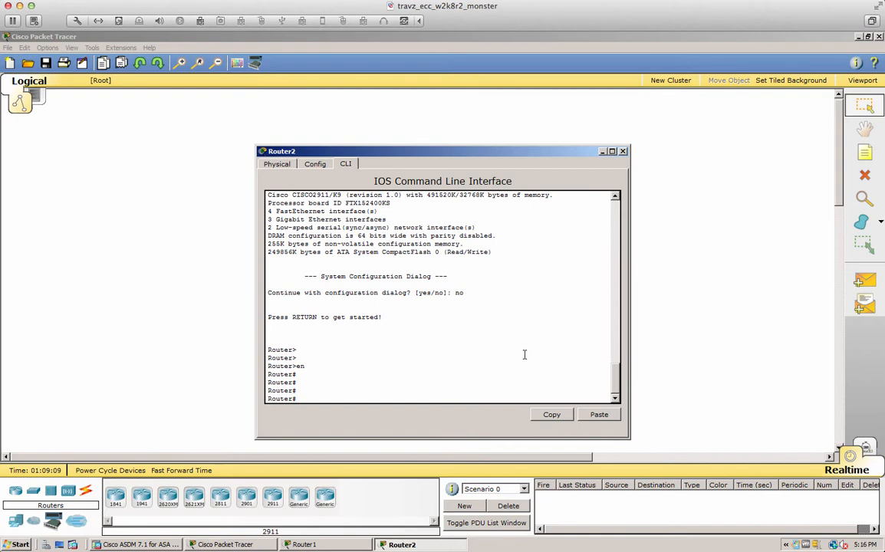
pyautogui.click(679, 330)
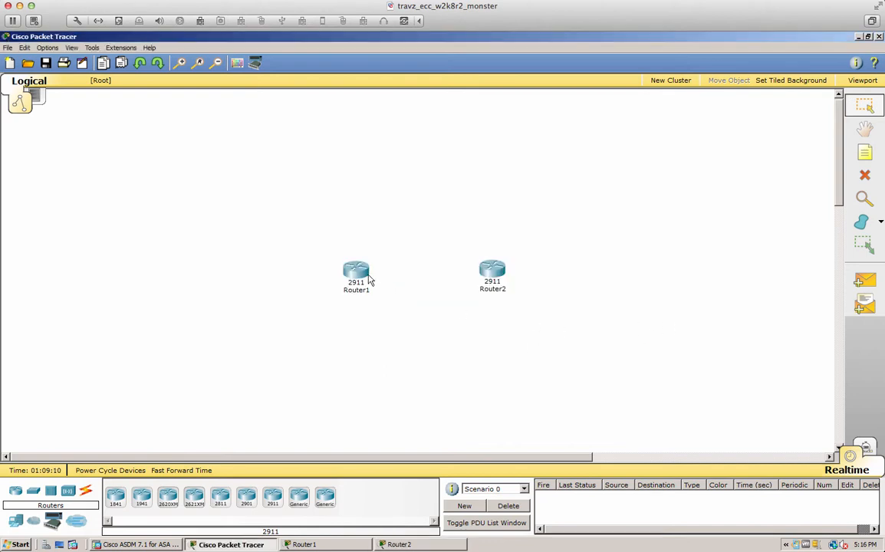
# Connect Router1's Serial0/0/0 to Router2's Serial0/0/0 with a Serial DTE cable, and space the two routers slightly farther apart
pyautogui.moveTo(357, 272); pyautogui.dragTo(356, 269)
pyautogui.moveTo(366, 285)
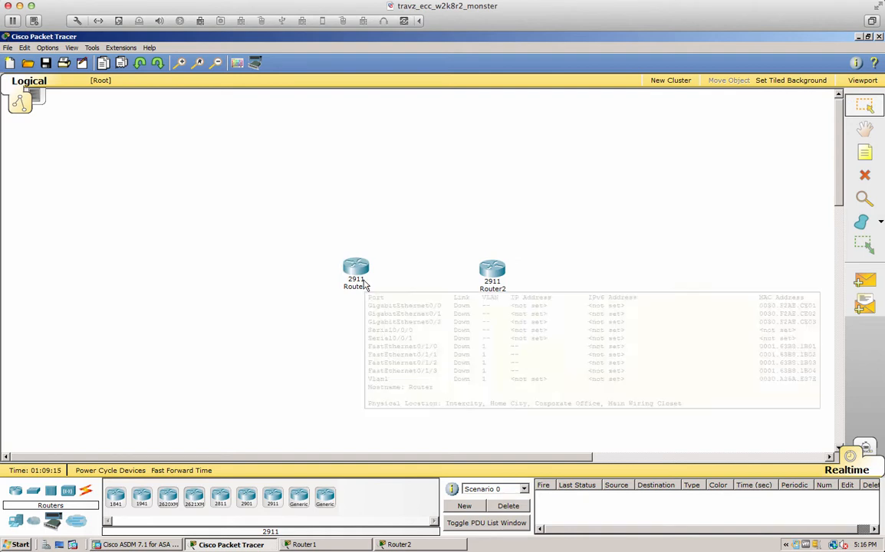
pyautogui.click(85, 491)
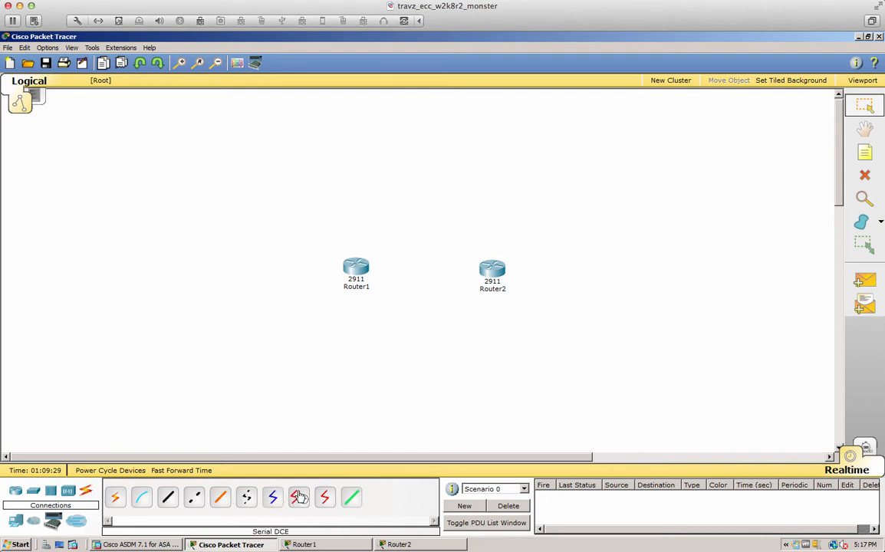
pyautogui.click(326, 498)
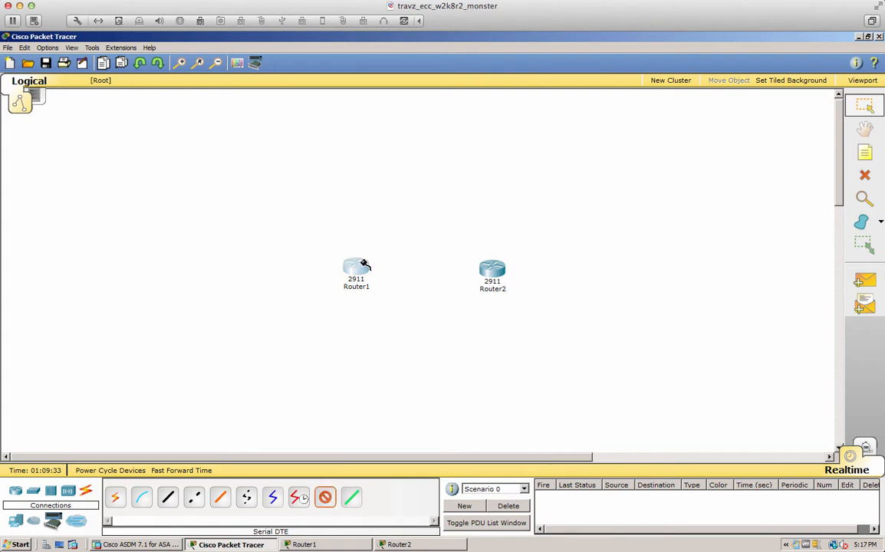
pyautogui.click(362, 263)
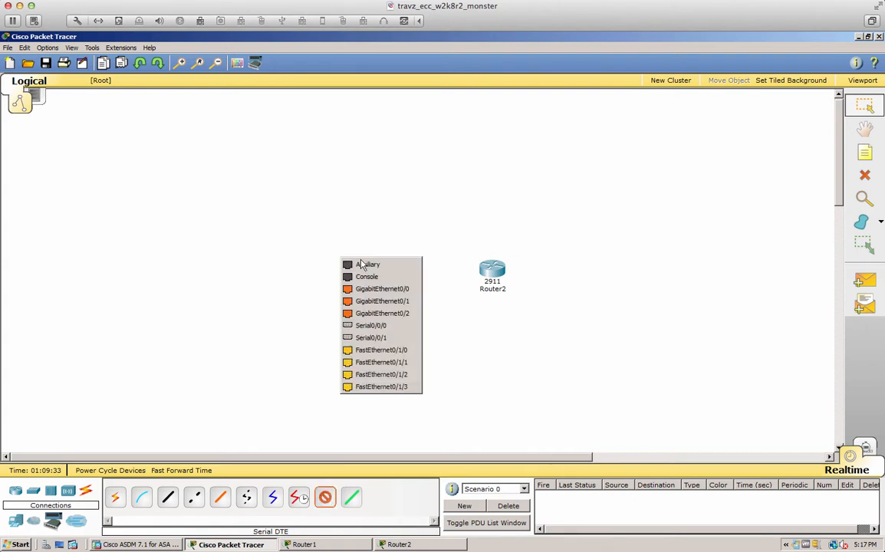
pyautogui.click(398, 327)
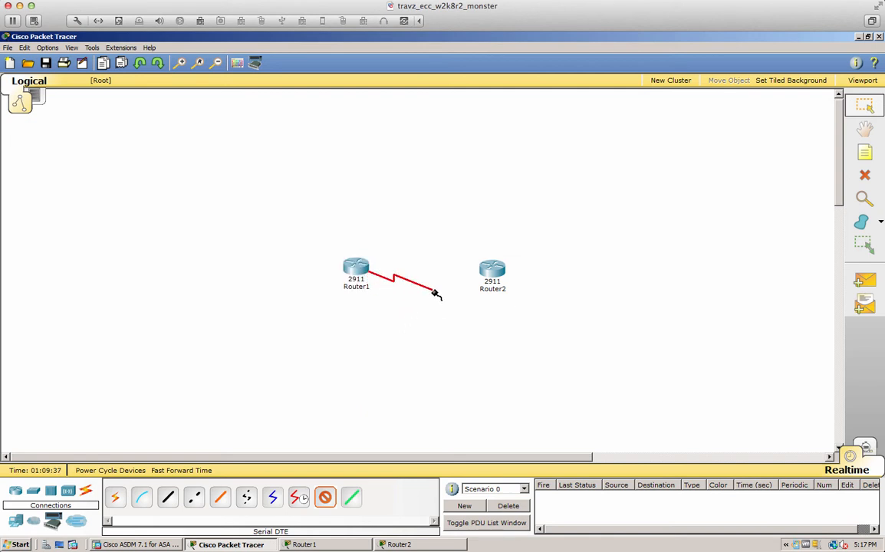
pyautogui.click(489, 267)
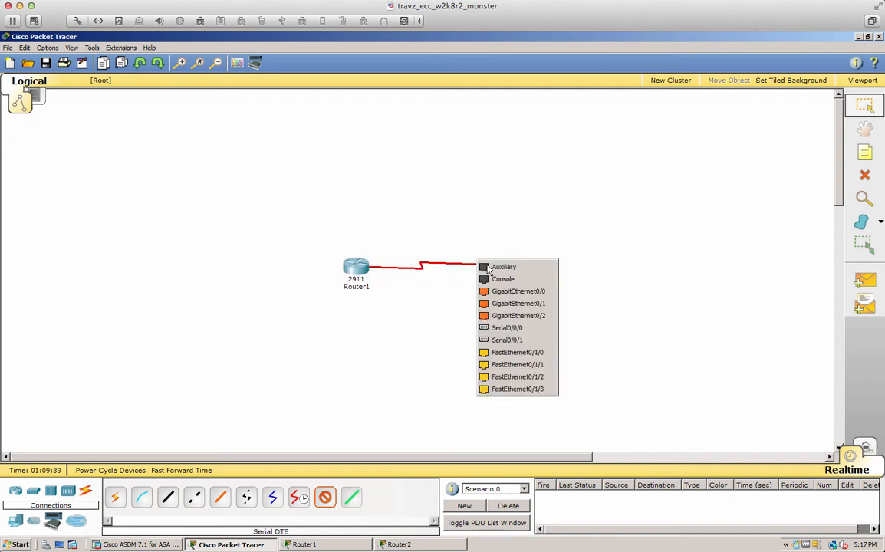
pyautogui.click(503, 328)
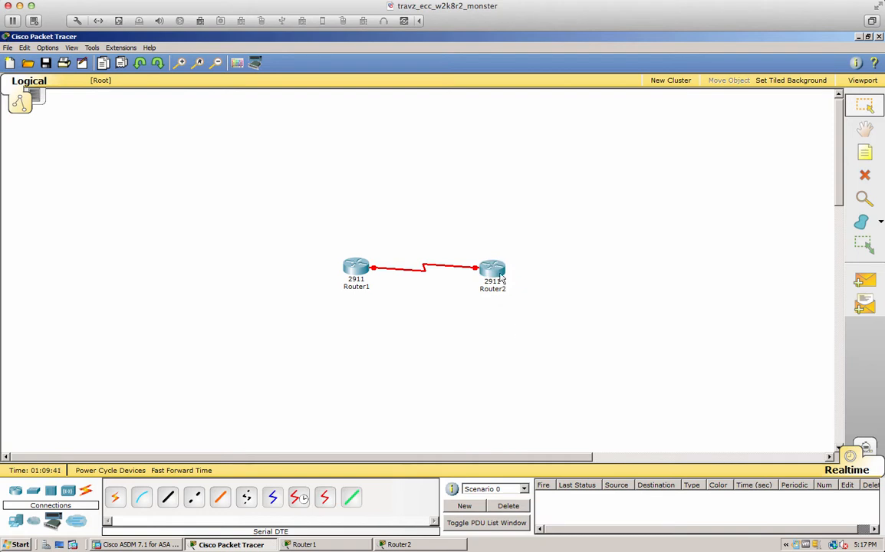
pyautogui.moveTo(500, 280); pyautogui.dragTo(517, 262)
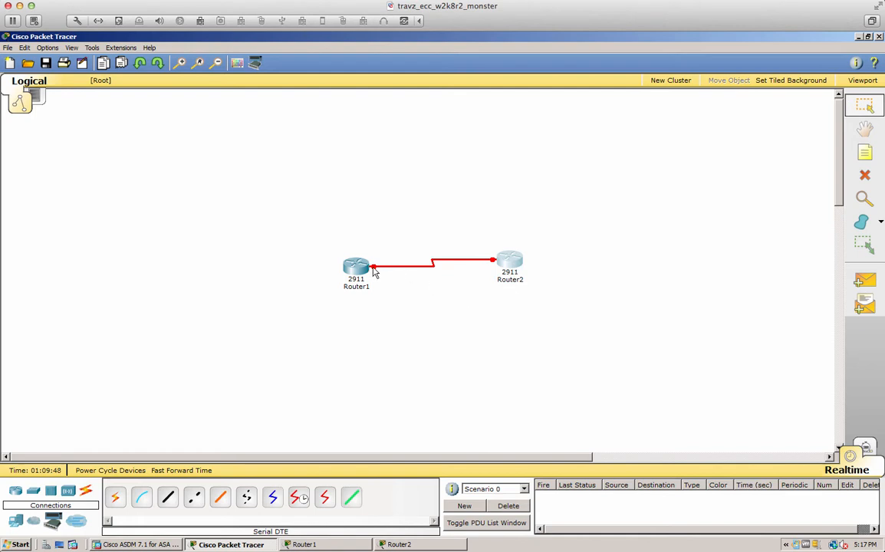
pyautogui.moveTo(358, 272); pyautogui.dragTo(349, 270)
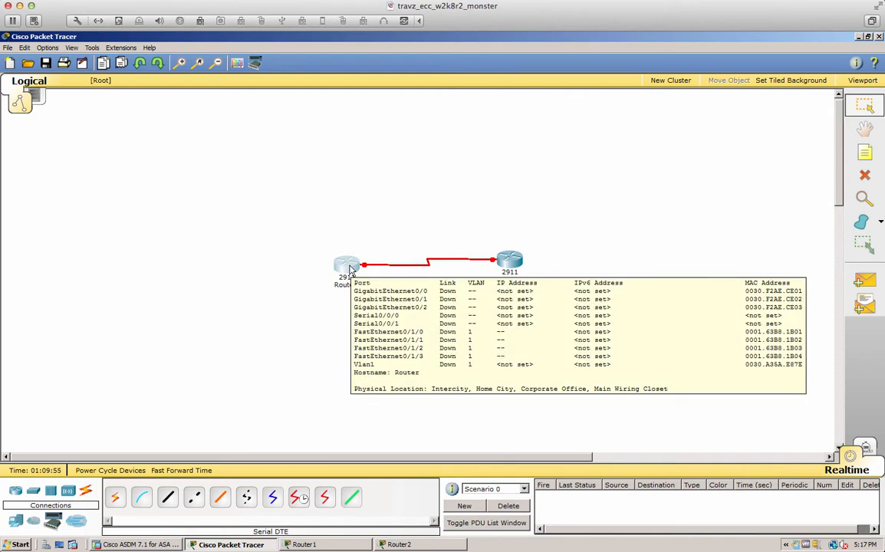
# Reopen Router1's command line and enter privileged EXEC mode with "en"
pyautogui.click(350, 269)
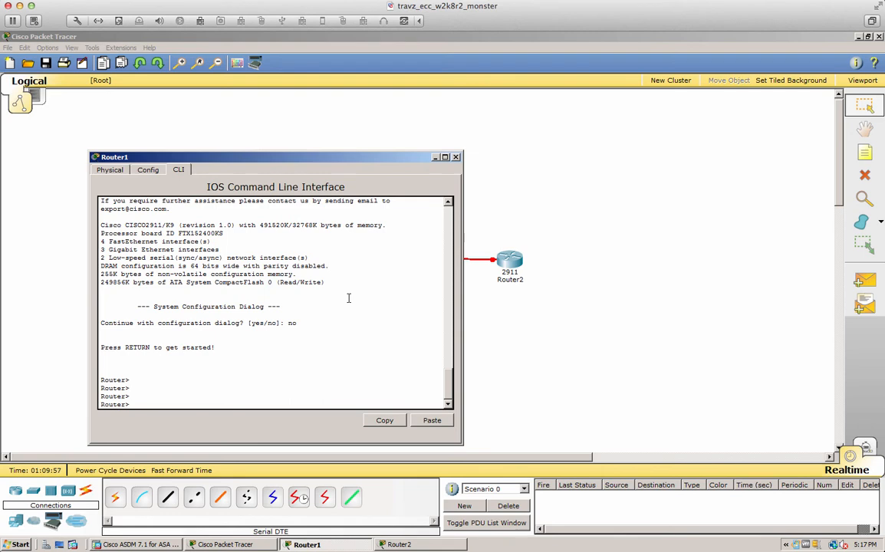
pyautogui.press('Return')
pyautogui.press('Return')
pyautogui.press('Return')
pyautogui.write('en')
pyautogui.press('Return')
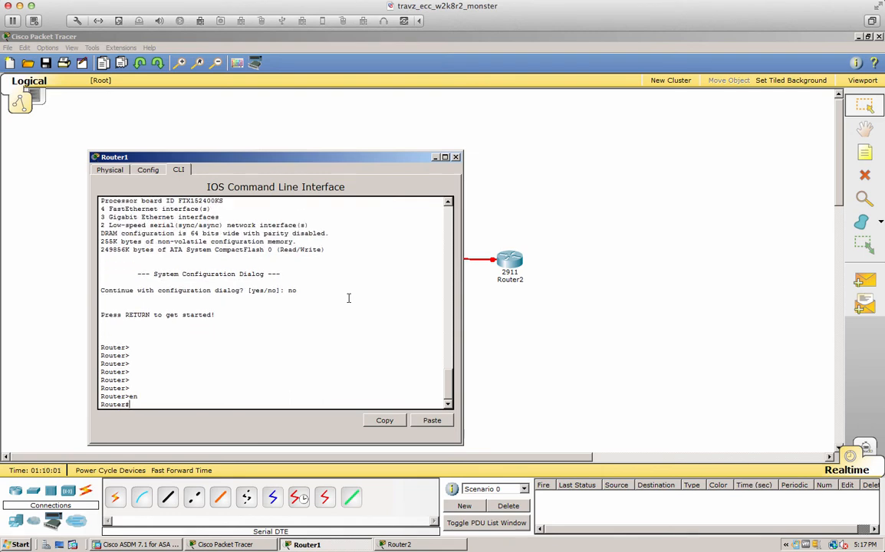
# Enter configuration mode for Router1's Serial0/0/0 with "conf t" and "int s0/0/0", and enable the interface with "no shut"
pyautogui.write('conf t')
pyautogui.press('Return')
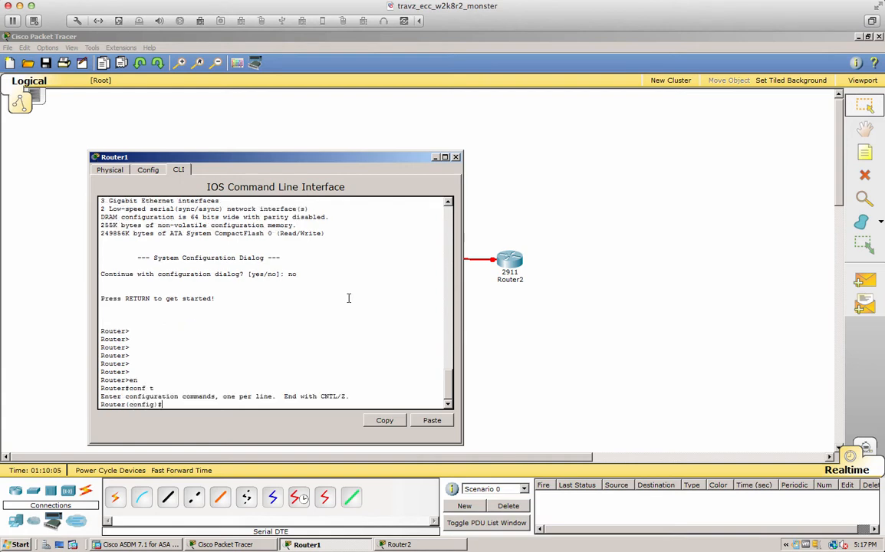
pyautogui.write('int ser')
pyautogui.write('0/0/0')
pyautogui.press('Return')
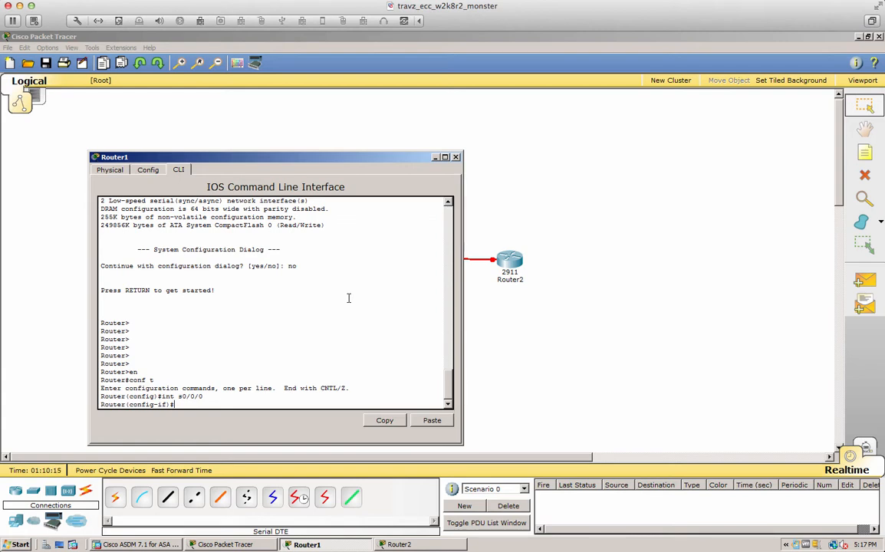
pyautogui.write('no shut')
pyautogui.press('Return')
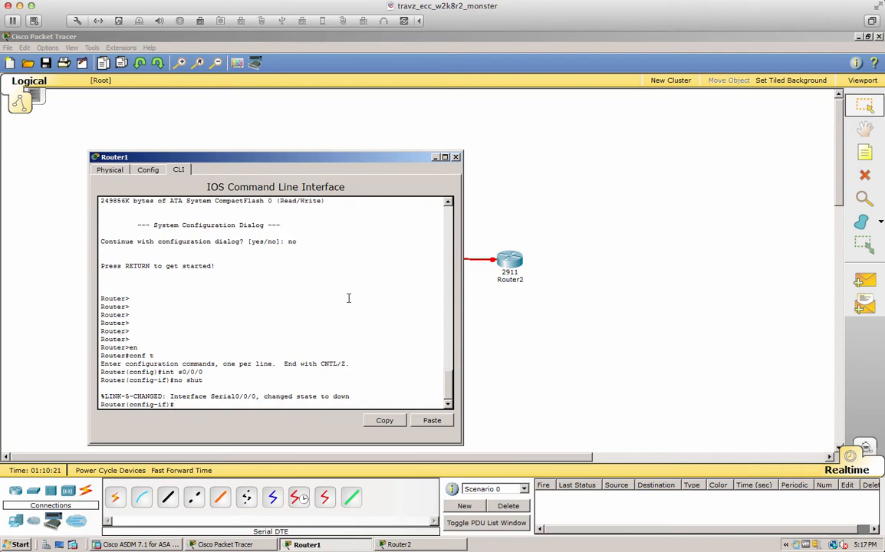
# Assign IP address 209.165.200.225 with subnet mask 255.255.255.252 to Router1's Serial0/0/0 interface
pyautogui.write('ip address 209.165.200.225 2')
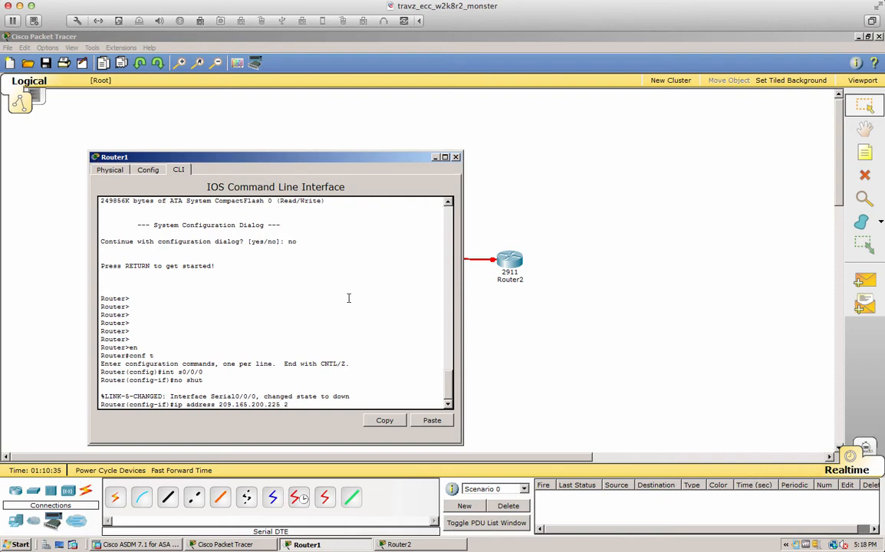
pyautogui.write('55.255.255.252')
pyautogui.press('Return')
# Describe Router1's Serial0/0/0 as "WAN Interface to Router2" and return to privileged EXEC mode with "end"
pyautogui.write('desc')
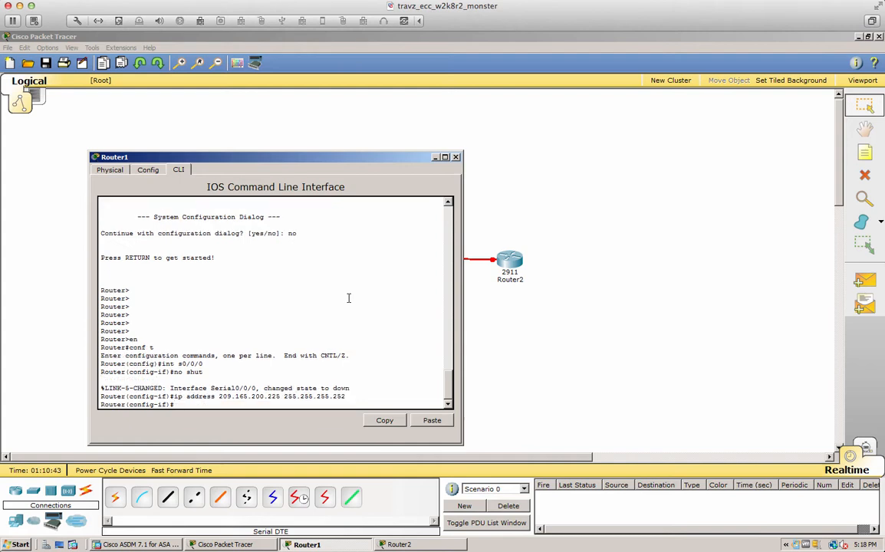
pyautogui.press('Tab')
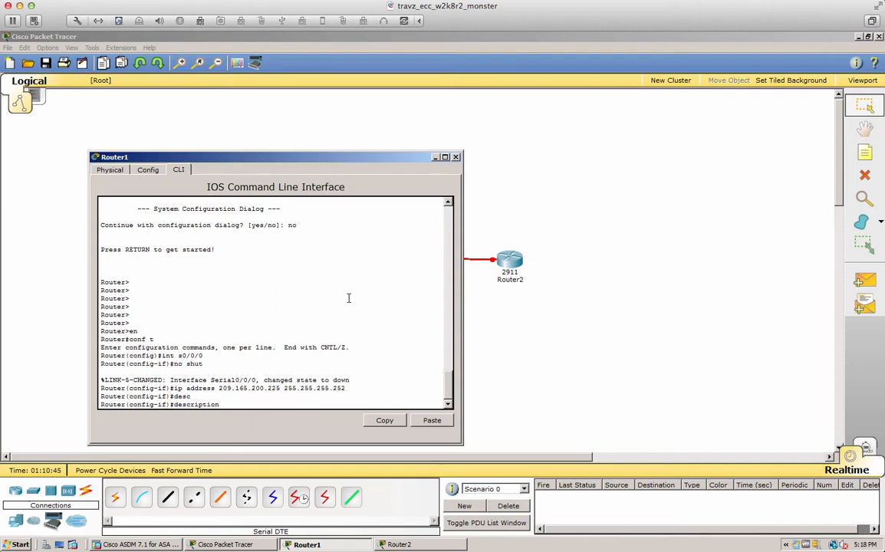
pyautogui.write('WAN Interface to Router2')
pyautogui.press('Return')
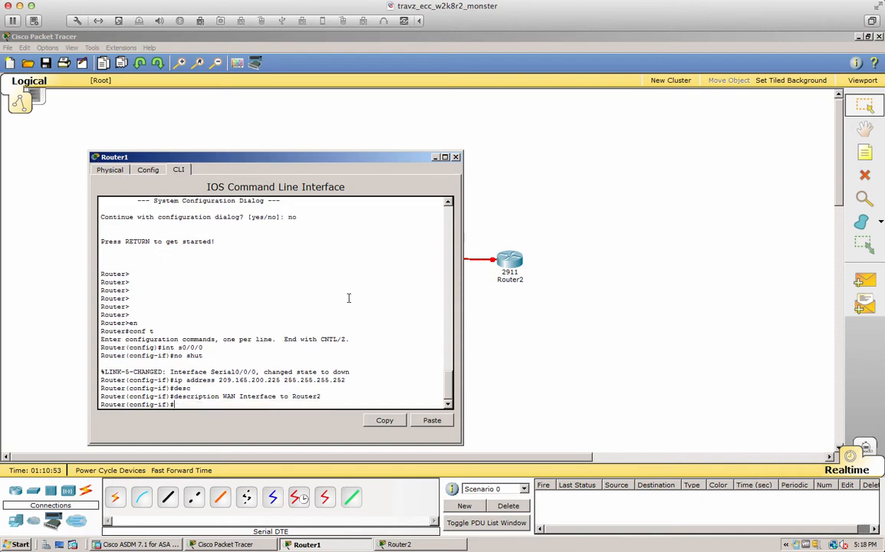
pyautogui.write('end')
pyautogui.press('Return')
pyautogui.press('Return')
pyautogui.press('Return')
pyautogui.press('Return')
pyautogui.press('Return')
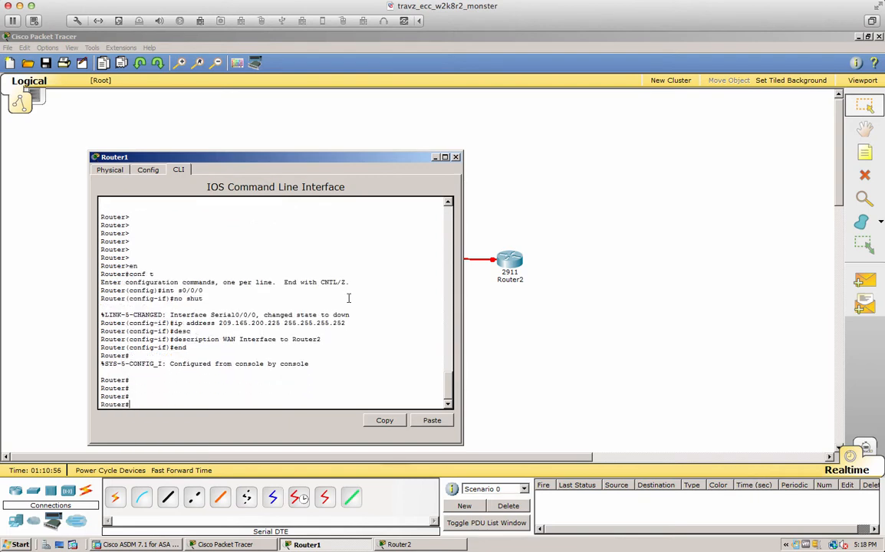
# Display the detailed IP information of Router1's interfaces with "sh ip interface" and page through to the end of the output
pyautogui.write('sh ip inter')
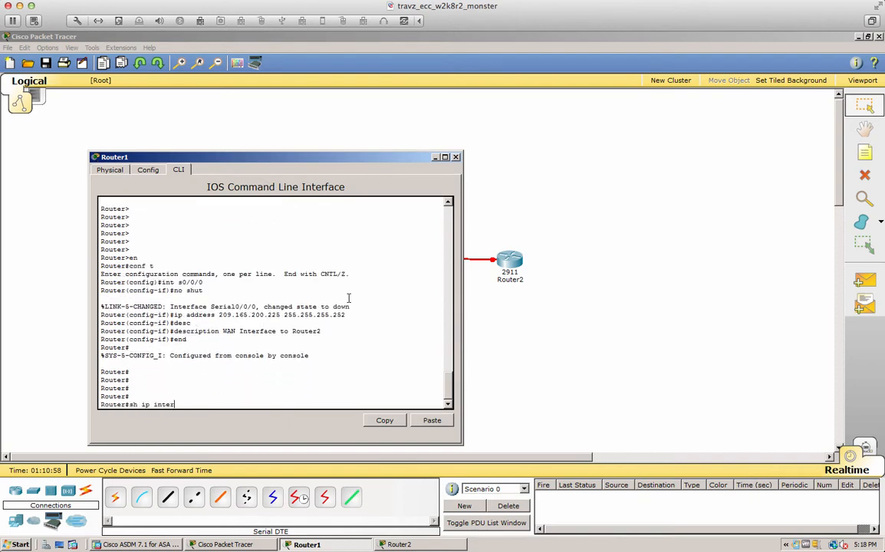
pyautogui.write('faces')
pyautogui.press('Return')
pyautogui.press('Up')
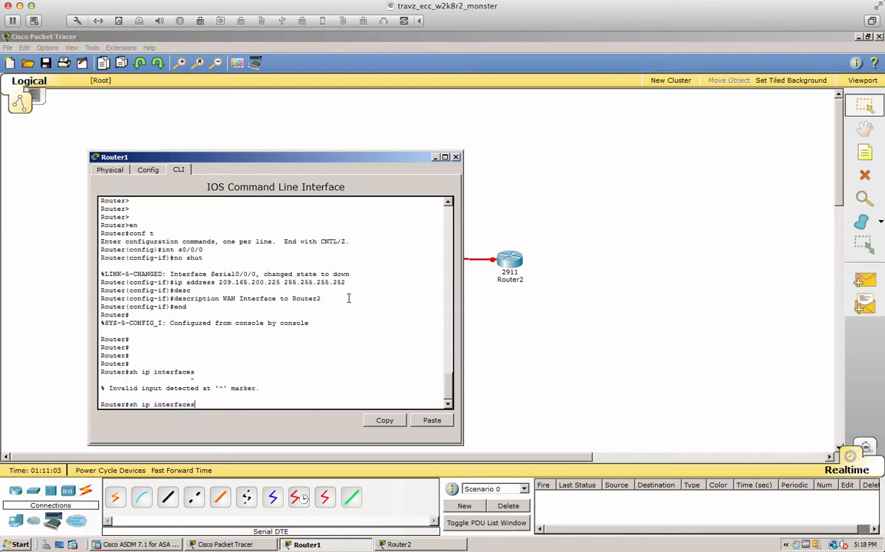
pyautogui.press('BackSpace')
pyautogui.press('Return')
pyautogui.press('Return')
pyautogui.press('Return')
pyautogui.press('Return')
pyautogui.press('Return')
pyautogui.press('Return')
pyautogui.press('Return')
pyautogui.press('Return')
pyautogui.press('Return')
pyautogui.press('Return')
pyautogui.press('Return')
pyautogui.press('Return')
pyautogui.press('Return')
pyautogui.press('Return')
pyautogui.press('Return')
pyautogui.press('Return')
pyautogui.press('Return')
pyautogui.press('Return')
pyautogui.press('Return')
pyautogui.press('Return')
pyautogui.press('Return')
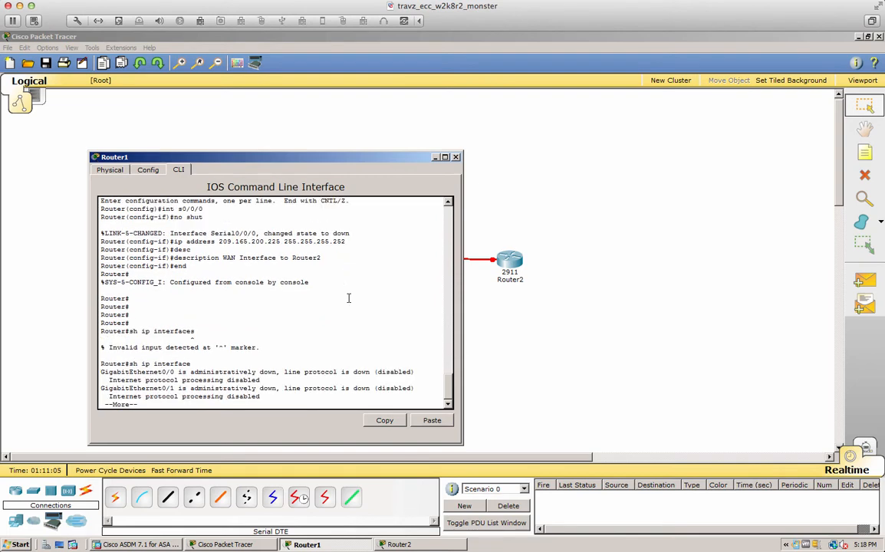
pyautogui.press('Return')
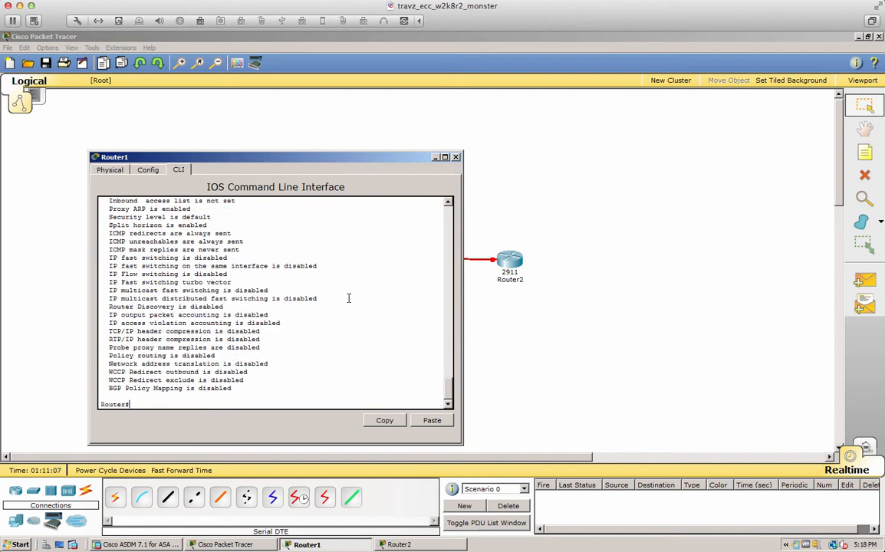
# Display the summary of Router1's interfaces with "sh ip interface brief"
pyautogui.press('Up')
pyautogui.write('brief')
pyautogui.press('Return')
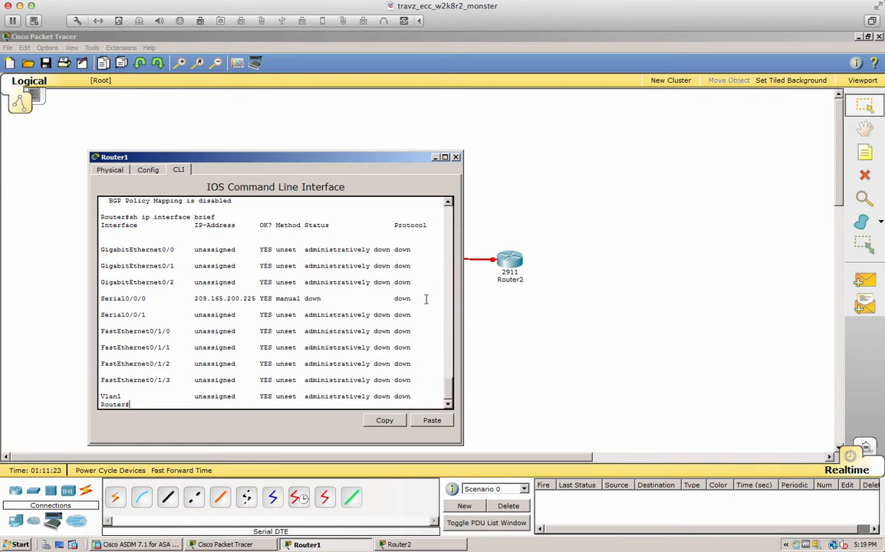
# Reopen Router2's command line and enter configuration mode for Serial0/0/0 with "conf t" and "int s0/0/0"
pyautogui.click(583, 270)
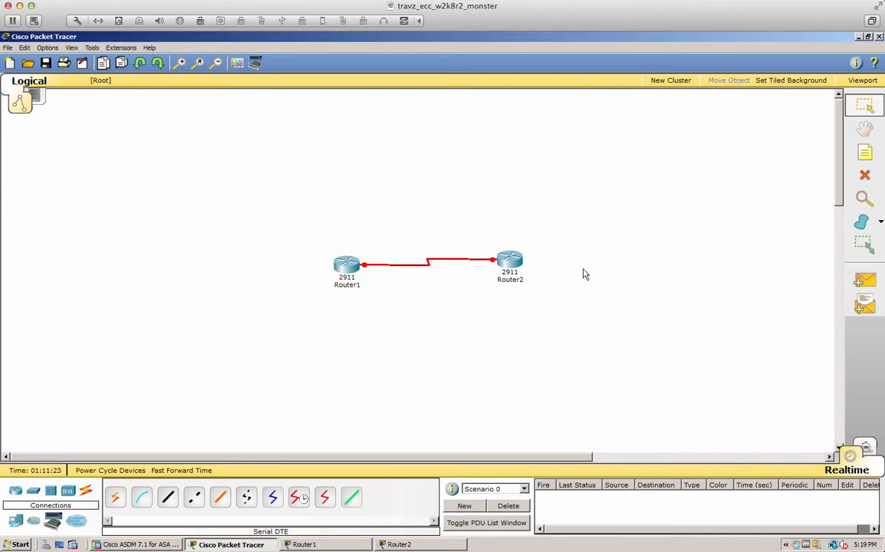
pyautogui.click(514, 265)
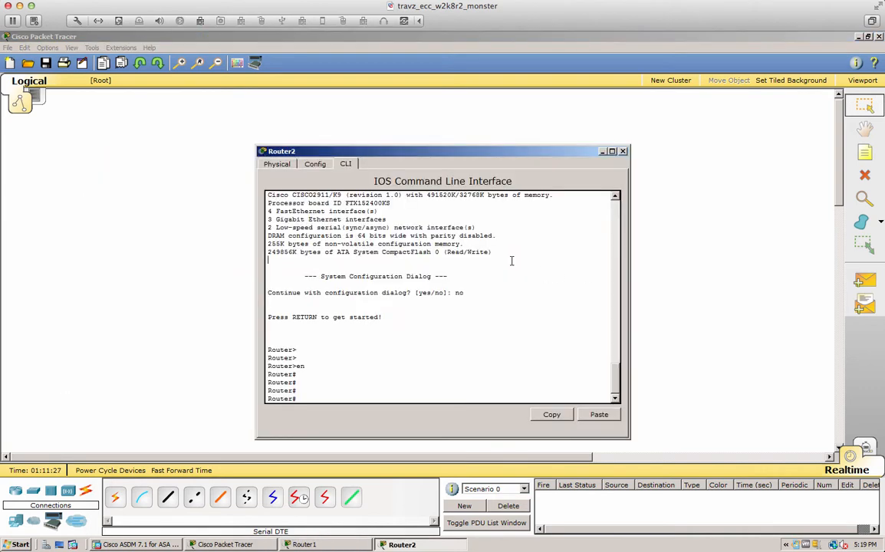
pyautogui.click(514, 307)
pyautogui.press('Return')
pyautogui.press('Return')
pyautogui.press('Return')
pyautogui.write('conf t')
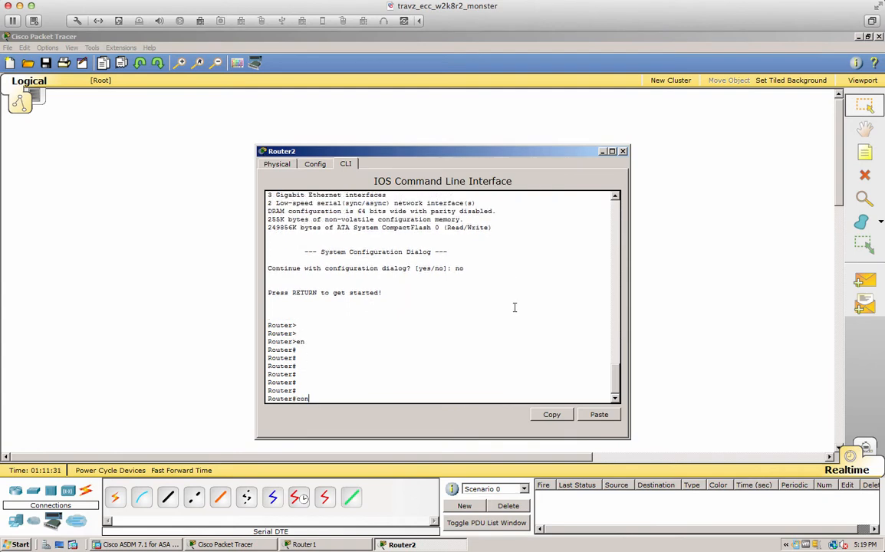
pyautogui.press('Return')
pyautogui.write('int ')
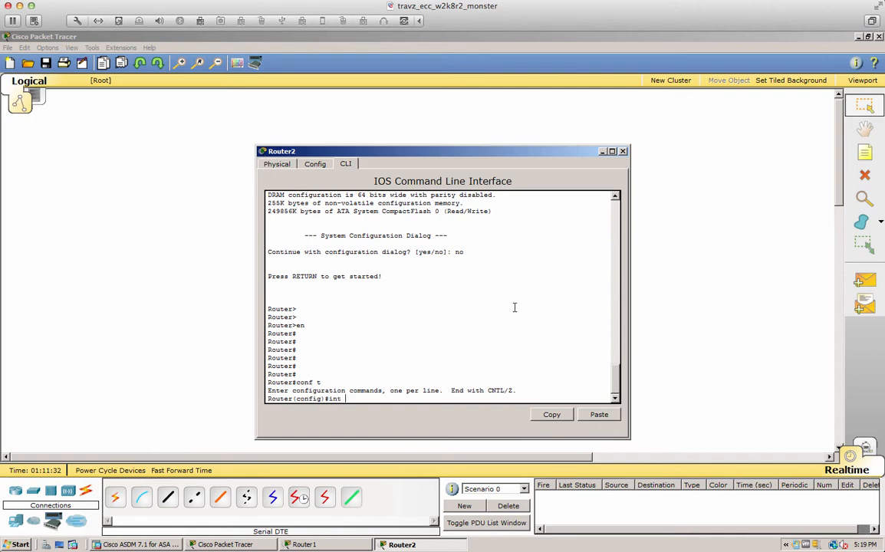
pyautogui.write('s0/0/0')
pyautogui.press('Return')
pyautogui.press('Return')
pyautogui.press('Return')
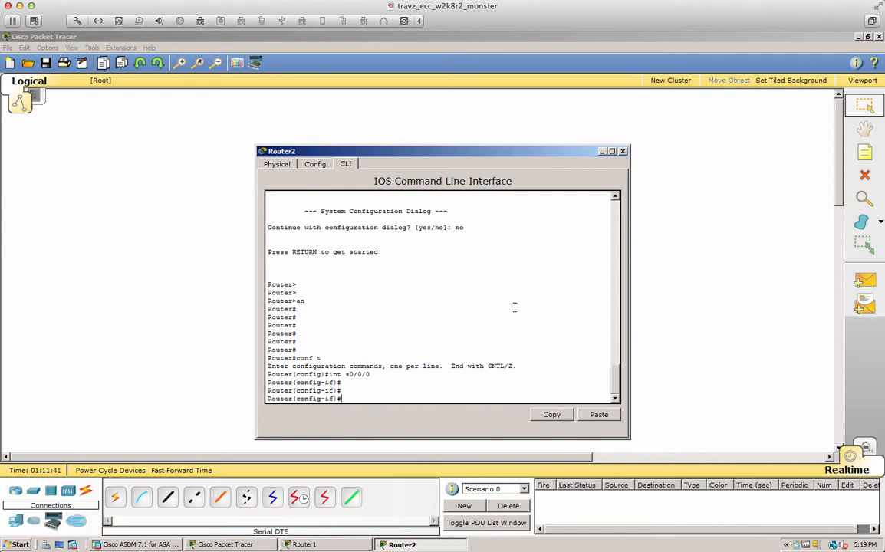
# Enable Router2's Serial0/0/0 interface with "no shut"
pyautogui.write('no shut')
pyautogui.press('Return')
pyautogui.press('Return')
pyautogui.press('Return')
pyautogui.press('Return')
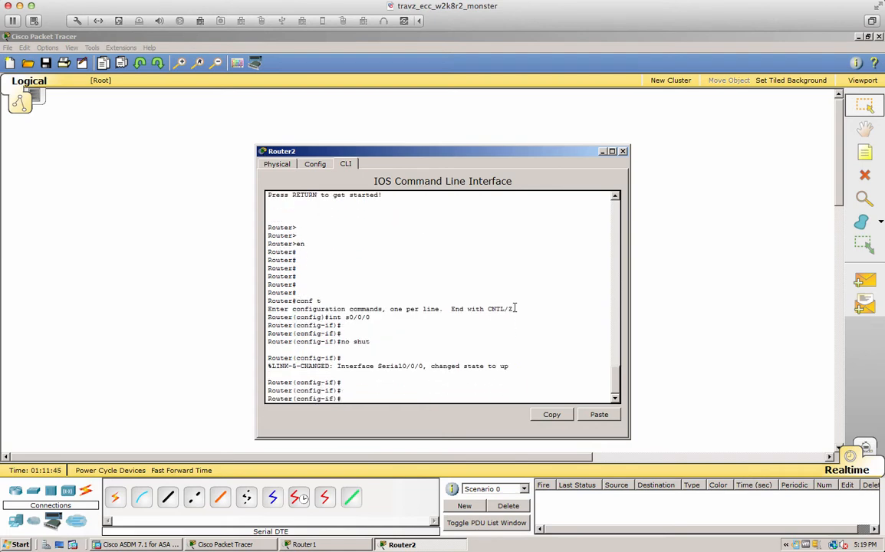
# Assign IP address 209.165.200.226 with subnet mask 255.255.255.252 to Router2's Serial0/0/0 interface
pyautogui.write('ip address')
pyautogui.write(' 209')
pyautogui.write('.165.200')
pyautogui.write('.22')
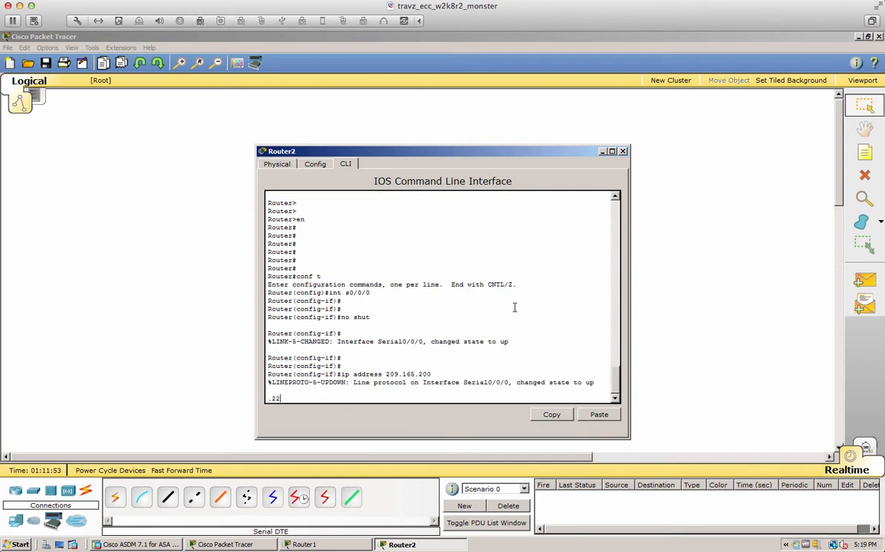
pyautogui.write('6 255.255.255.252')
pyautogui.press('Return')
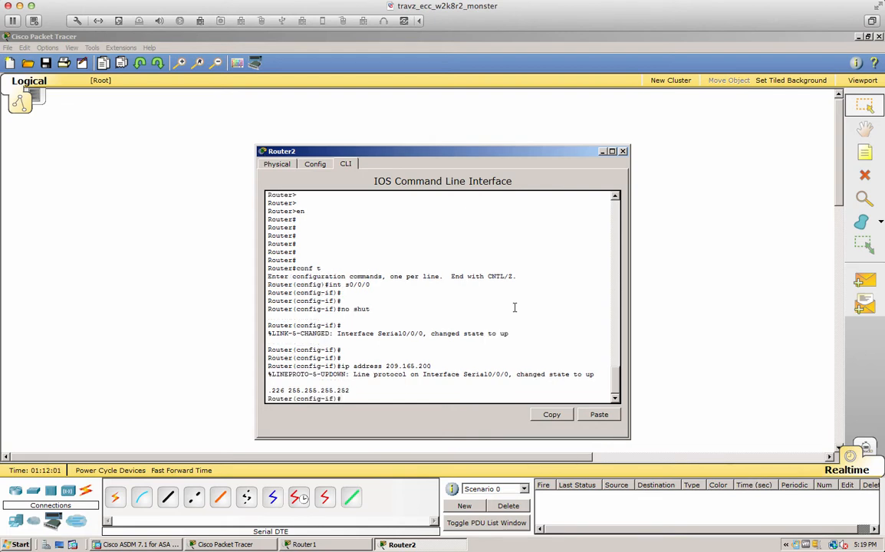
# Describe Router2's Serial0/0/0 as "WAN Interface to Router1" and exit to global configuration mode
pyautogui.write('desc')
pyautogui.press('Tab')
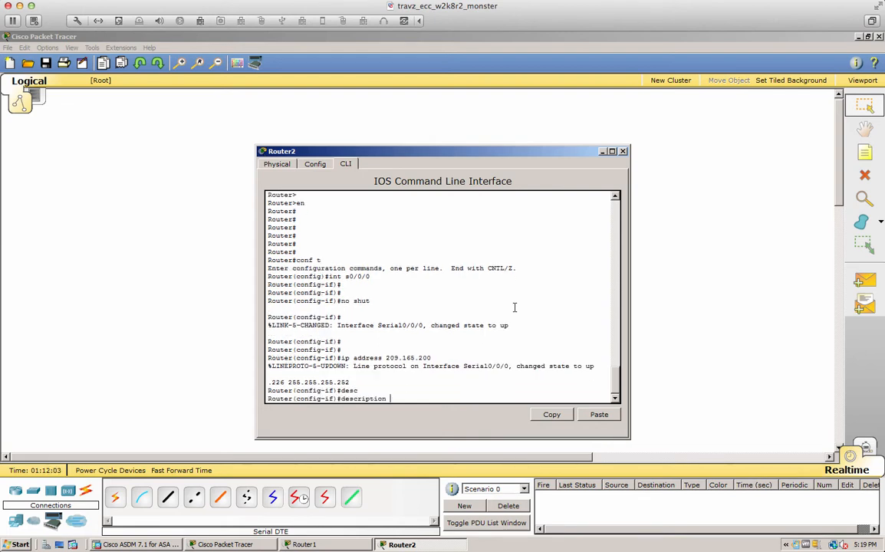
pyautogui.write('WAN Interface to Router1')
pyautogui.press('Return')
pyautogui.write('exit')
pyautogui.press('Return')
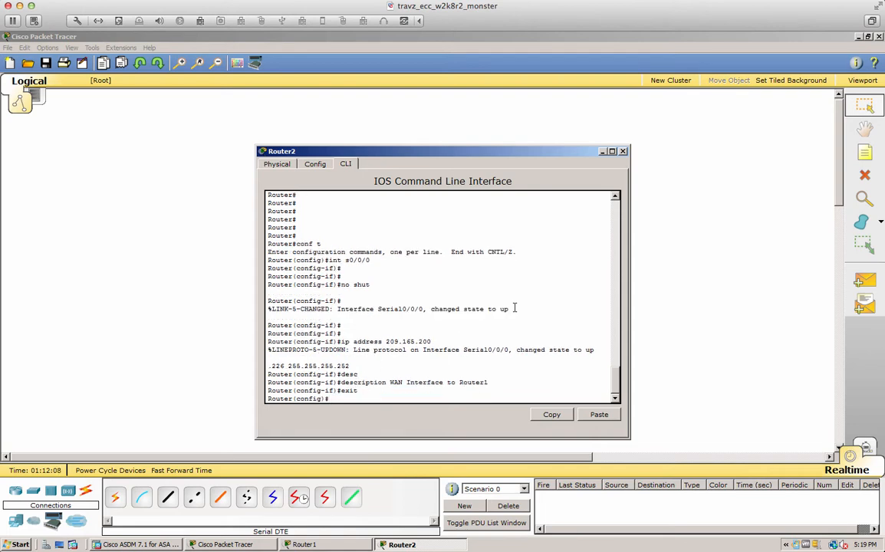
pyautogui.press('Return')
pyautogui.press('Return')
pyautogui.press('Return')
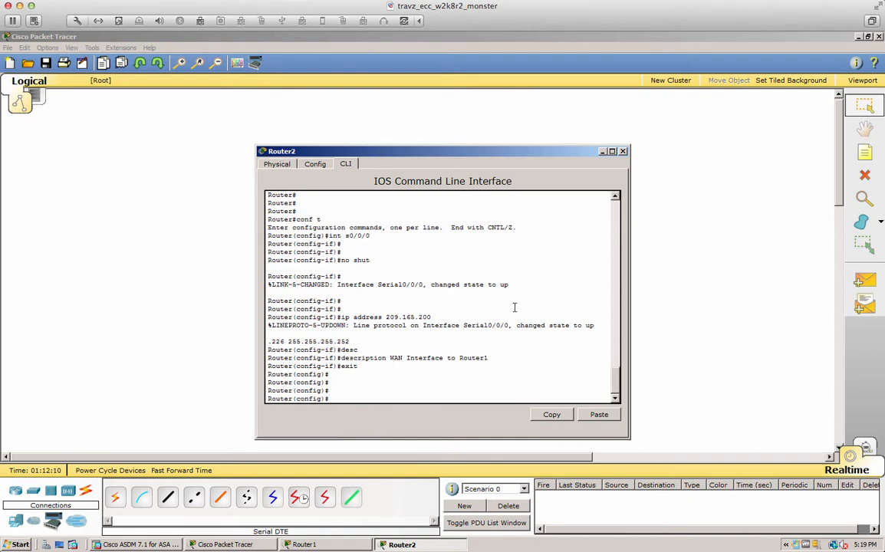
# Set Router2's hostname to Router2
pyautogui.write('hos')
pyautogui.press('Tab')
pyautogui.write('Router2')
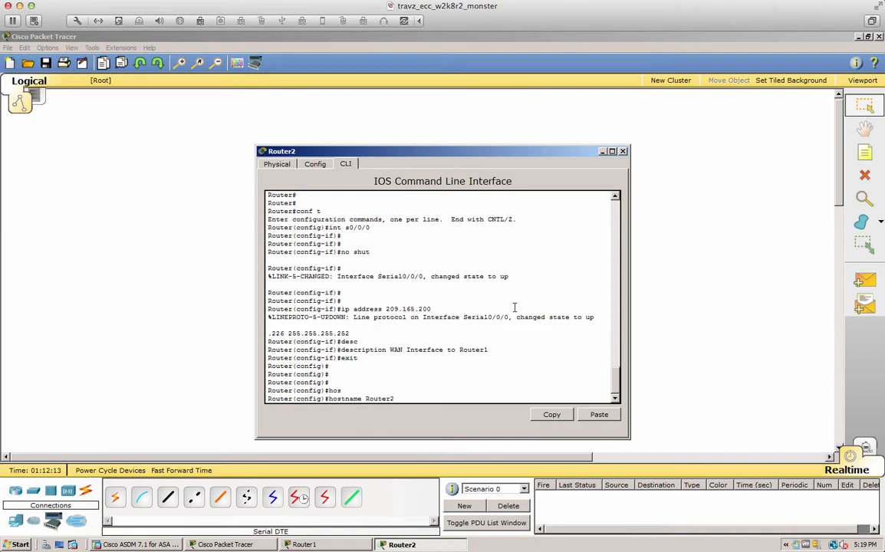
pyautogui.press('Return')
# Leave configuration mode on Router2 with "end" and save the configuration with "wri mem"
pyautogui.write('end')
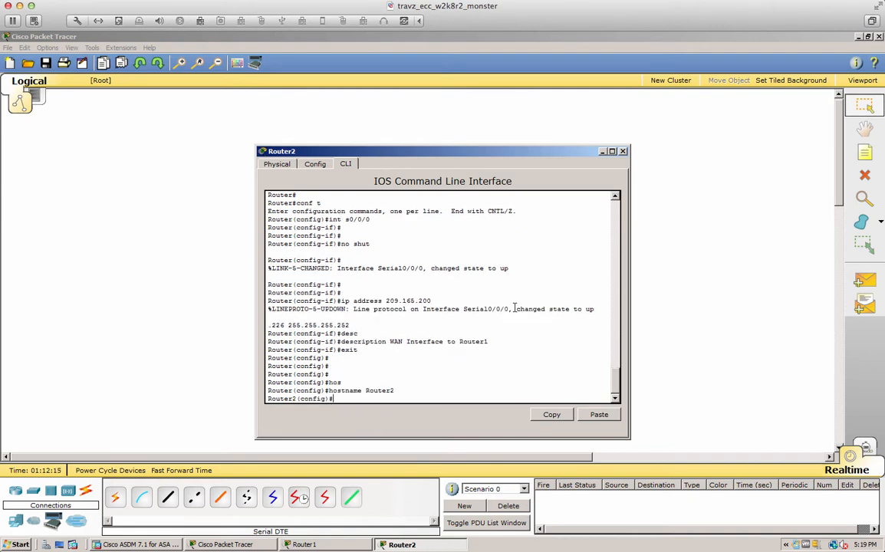
pyautogui.press('Return')
pyautogui.press('Return')
pyautogui.press('Return')
pyautogui.write('wri mem')
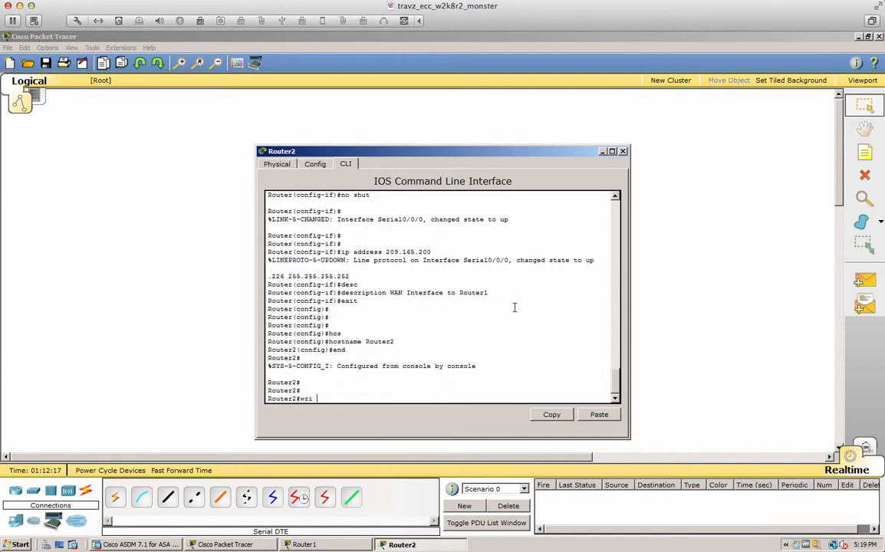
pyautogui.press('Return')
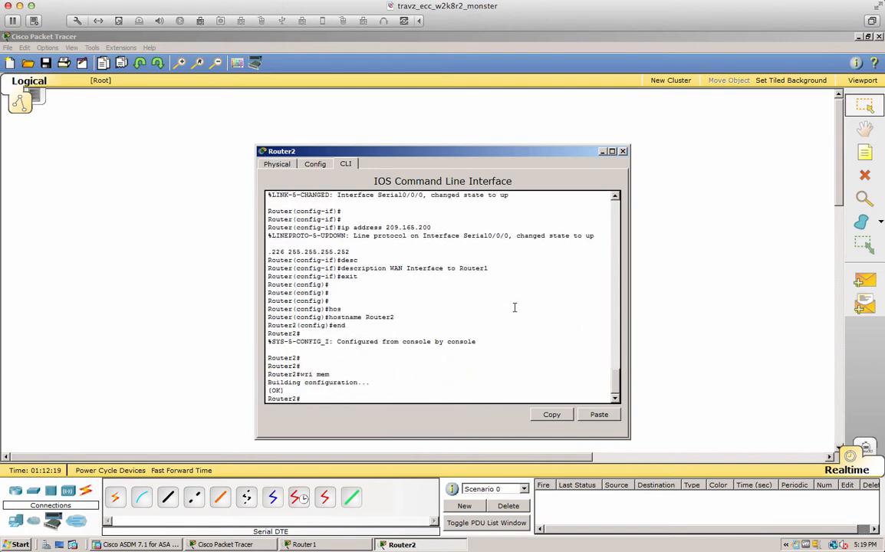
# Reopen Router1's command line, enter global configuration mode with "conf t", and set the hostname to Router1
pyautogui.click(636, 292)
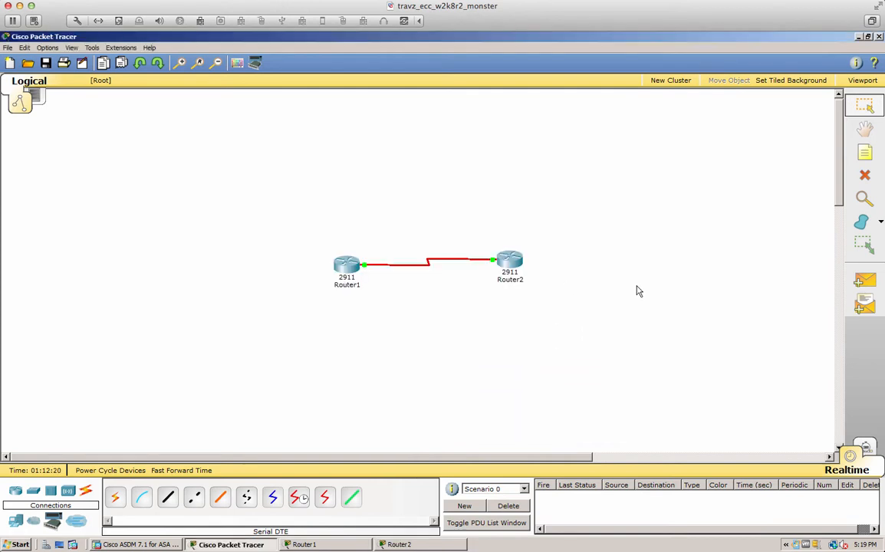
pyautogui.click(347, 267)
pyautogui.press('Return')
pyautogui.press('Return')
pyautogui.press('Return')
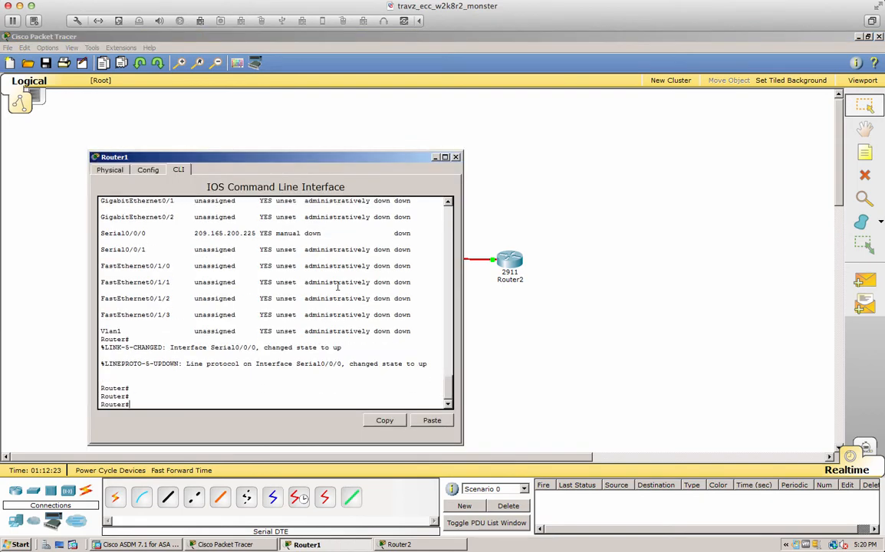
pyautogui.write('conf t')
pyautogui.press('Return')
pyautogui.write('hos')
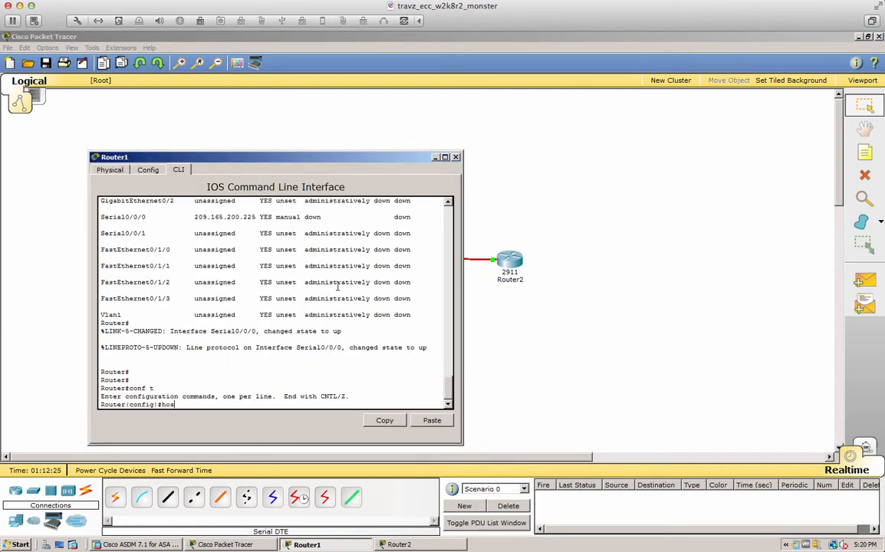
pyautogui.press('Tab')
pyautogui.write('Router1')
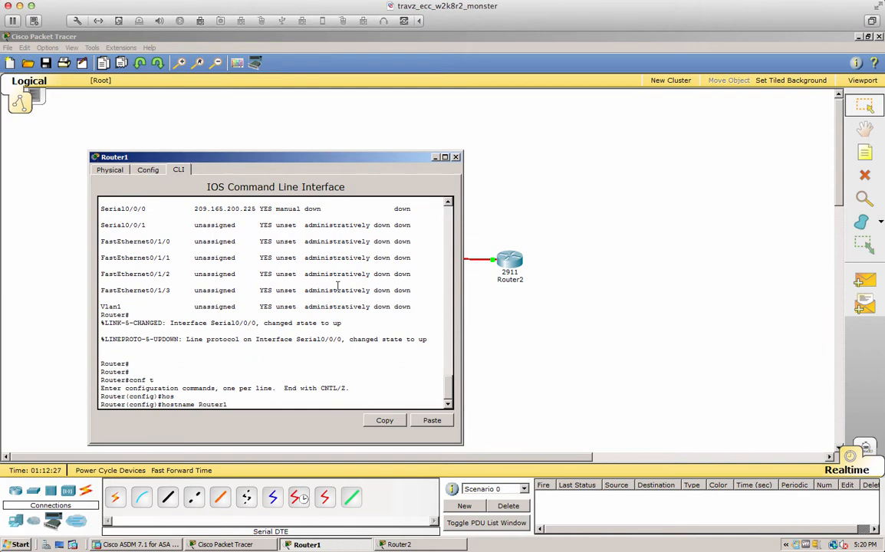
pyautogui.press('Return')
# Leave configuration mode on Router1 with "end" and save the configuration with "wri mem"
pyautogui.write('end')
pyautogui.press('Return')
pyautogui.write('wri mem')
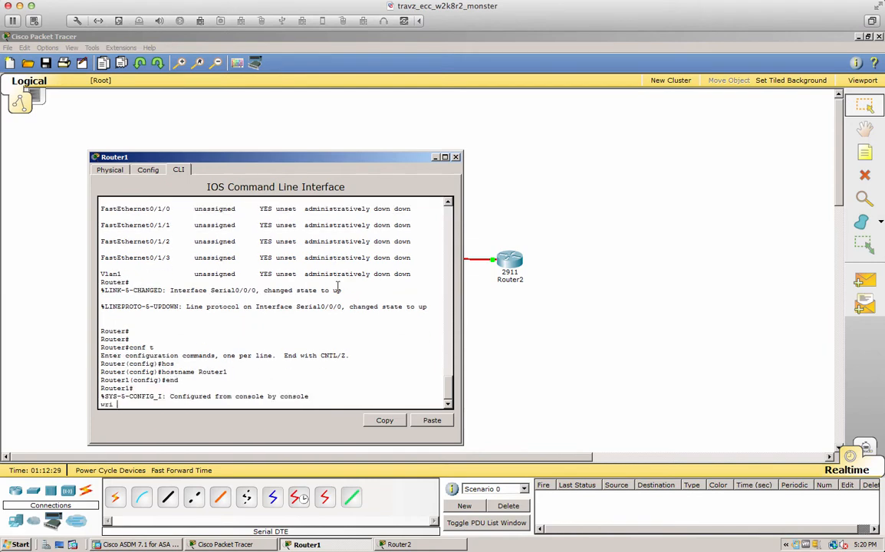
pyautogui.press('Return')
pyautogui.press('Return')
pyautogui.press('Return')
pyautogui.press('Return')
pyautogui.press('Return')
pyautogui.press('Return')
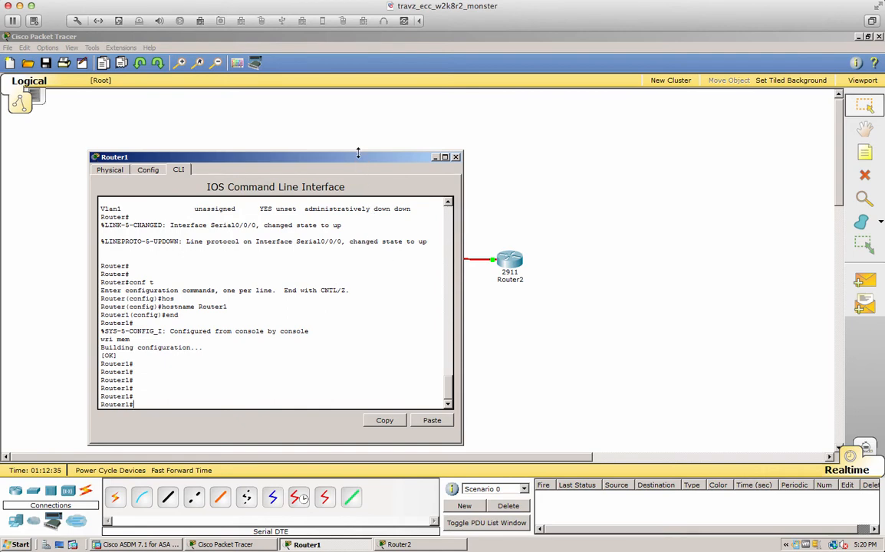
# Move Router1's window clear of the topology and list its interfaces with "sh ip interface brief"
pyautogui.moveTo(358, 153); pyautogui.dragTo(359, 243)
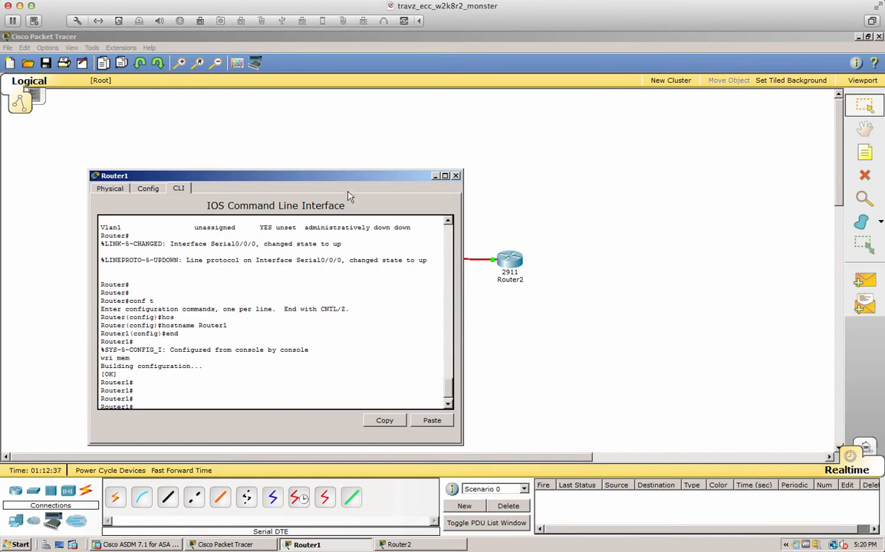
pyautogui.moveTo(346, 179); pyautogui.dragTo(710, 184)
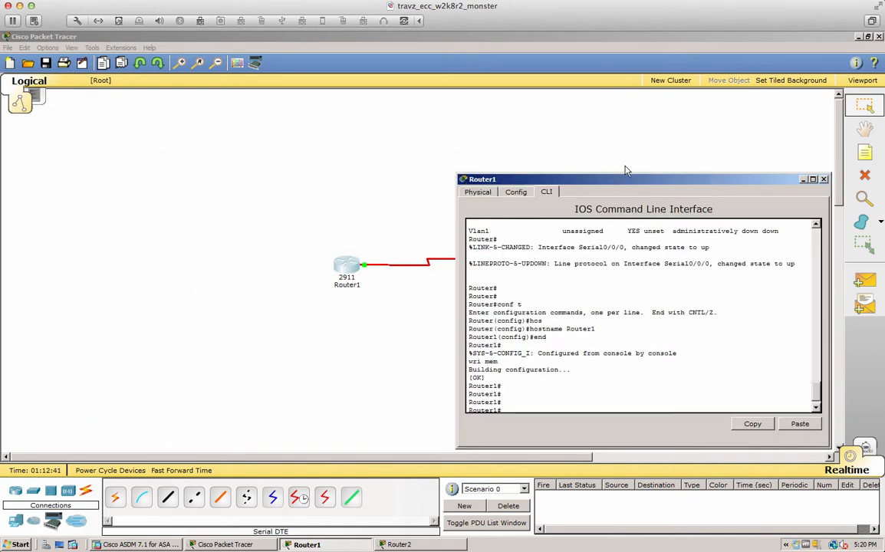
pyautogui.moveTo(624, 178); pyautogui.dragTo(602, 300)
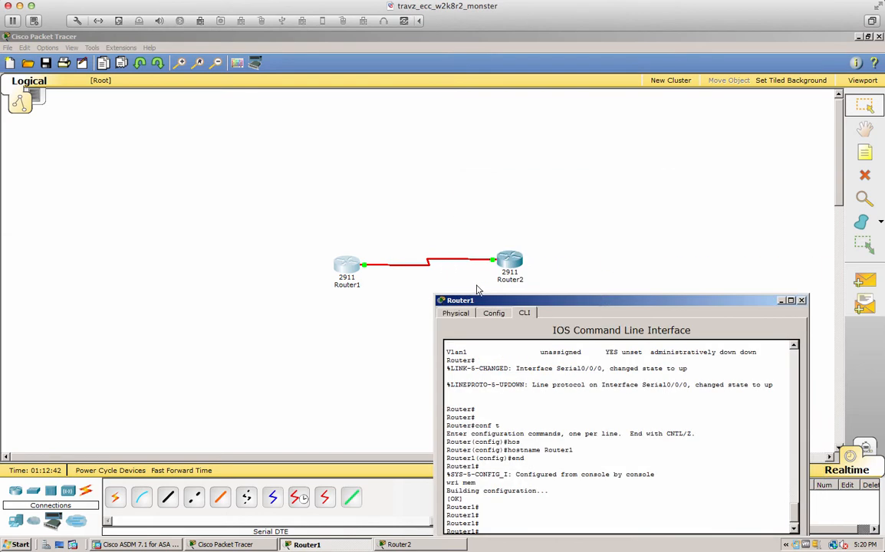
pyautogui.click(408, 226)
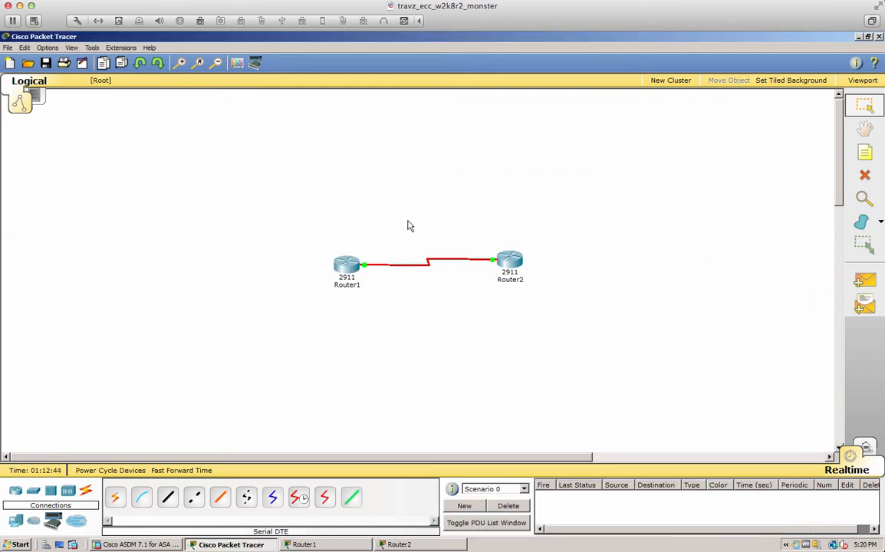
pyautogui.click(346, 264)
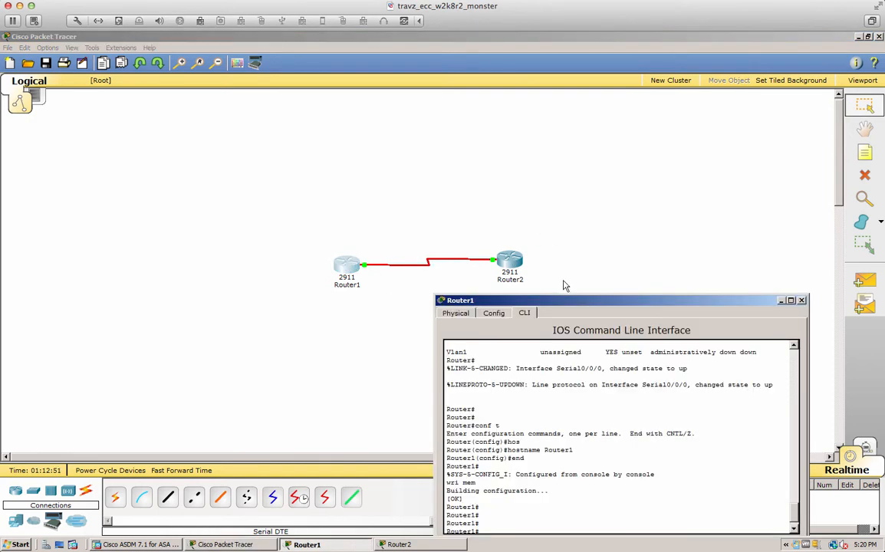
pyautogui.moveTo(565, 299); pyautogui.dragTo(571, 121)
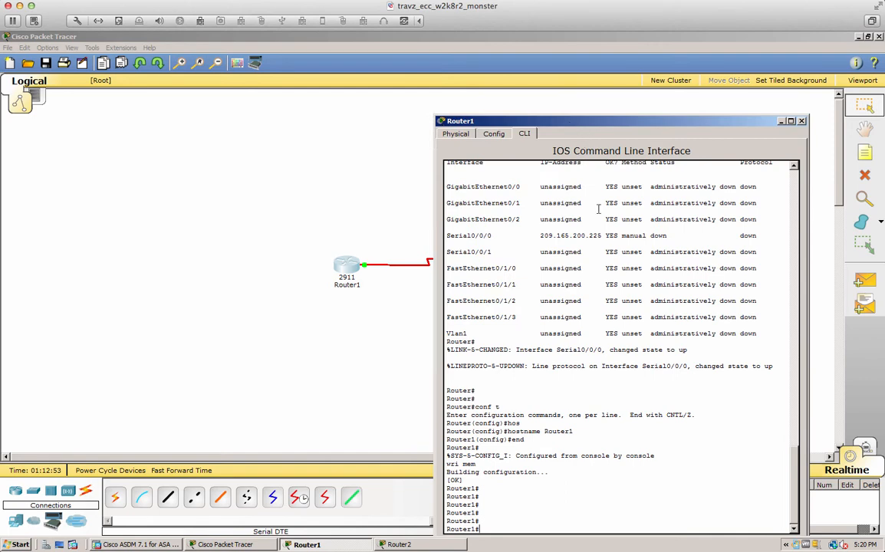
pyautogui.write('sh ip interface brief')
pyautogui.press('Return')
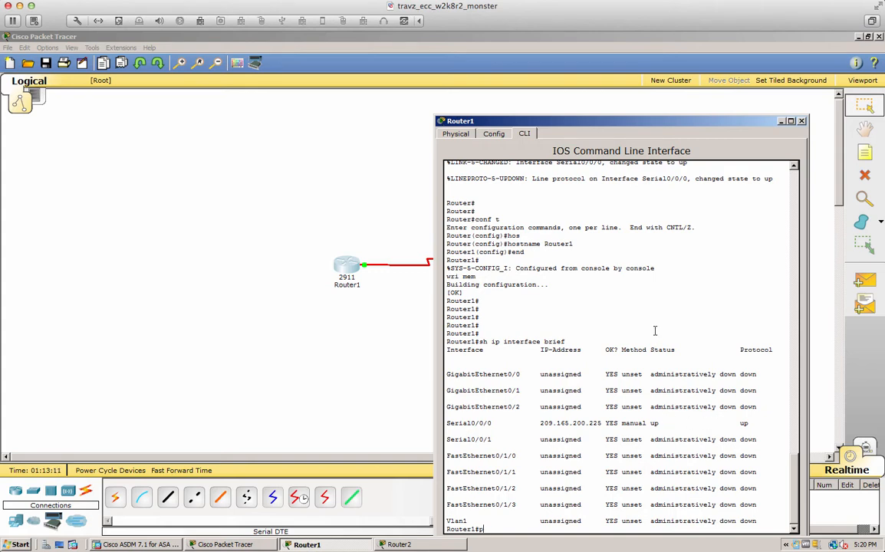
# Test the serial link from Router1 with "ping 209.165.200.226" and close Router1's window
pyautogui.write('ing 209.165.200.226')
pyautogui.press('Return')
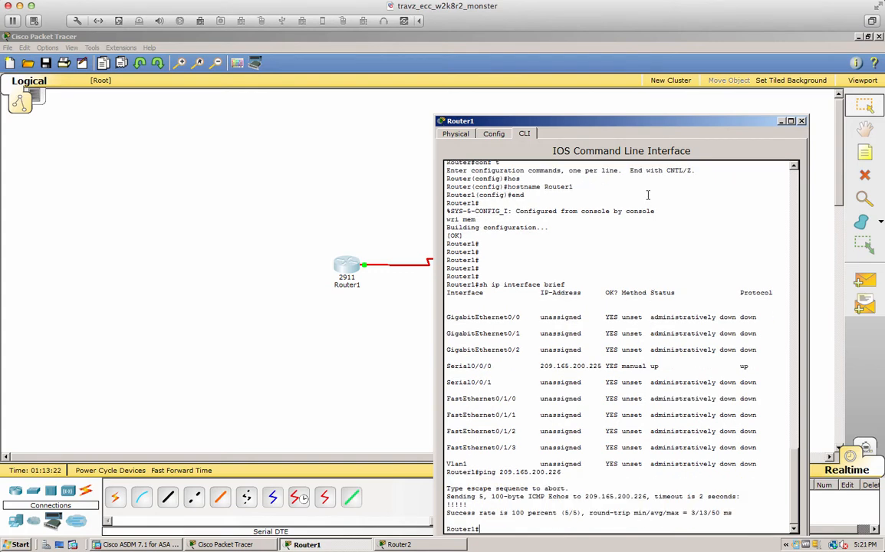
pyautogui.click(801, 121)
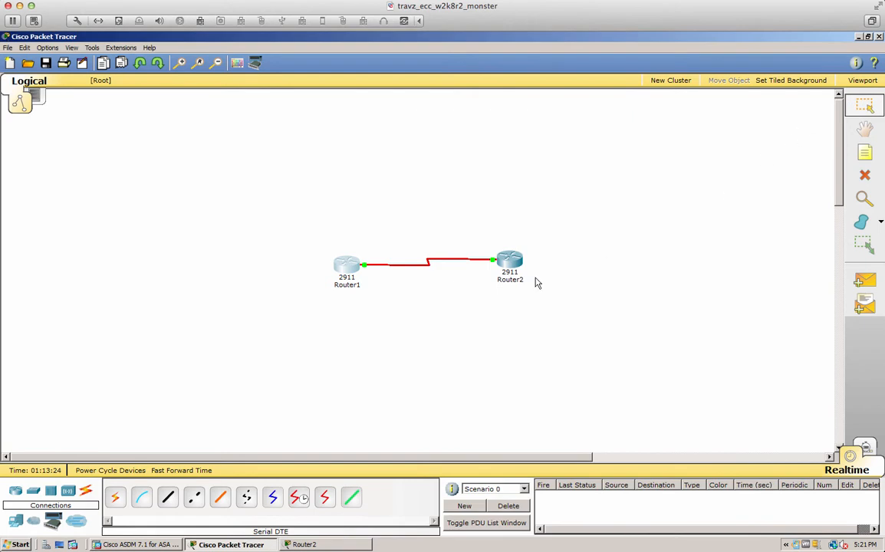
# Open Router2's command line and list its interfaces with "sh ip interface brief"
pyautogui.click(519, 261)
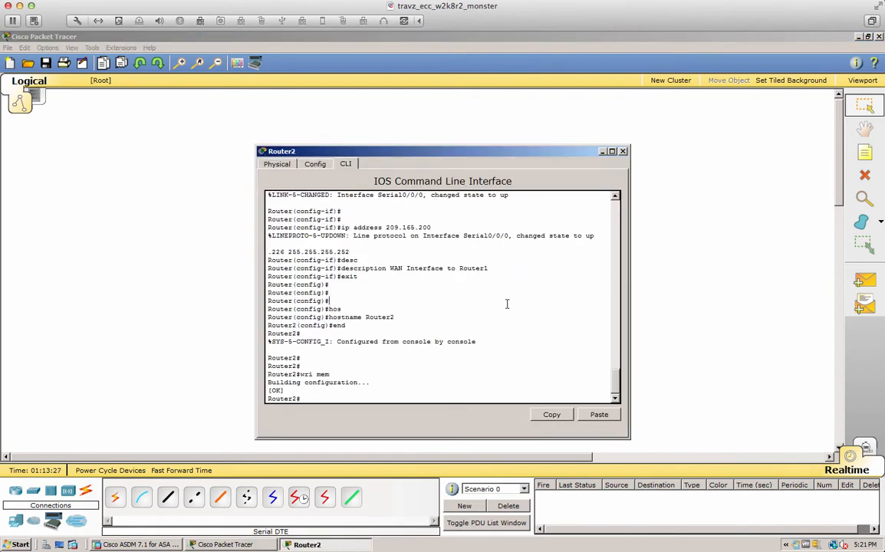
pyautogui.press('Return')
pyautogui.press('Return')
pyautogui.press('Return')
pyautogui.press('Return')
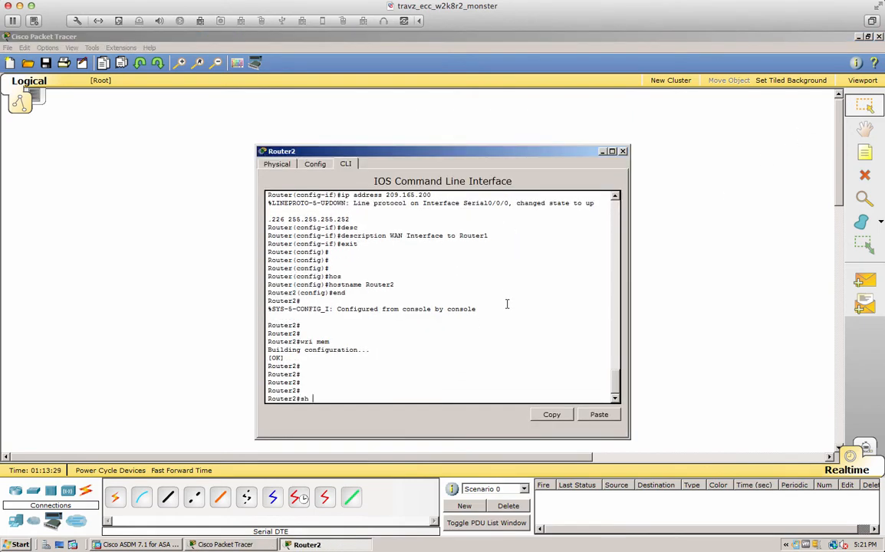
pyautogui.write('sh ip interface bri')
pyautogui.press('Tab')
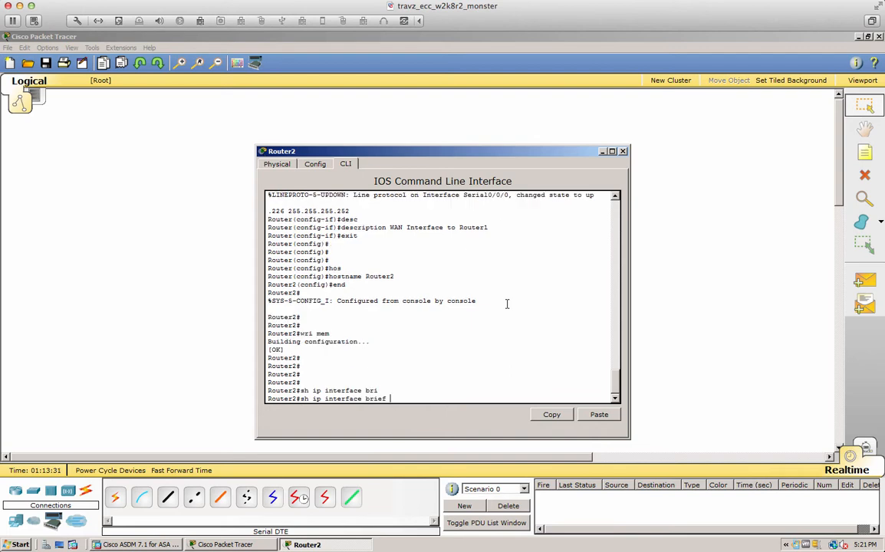
pyautogui.press('Return')
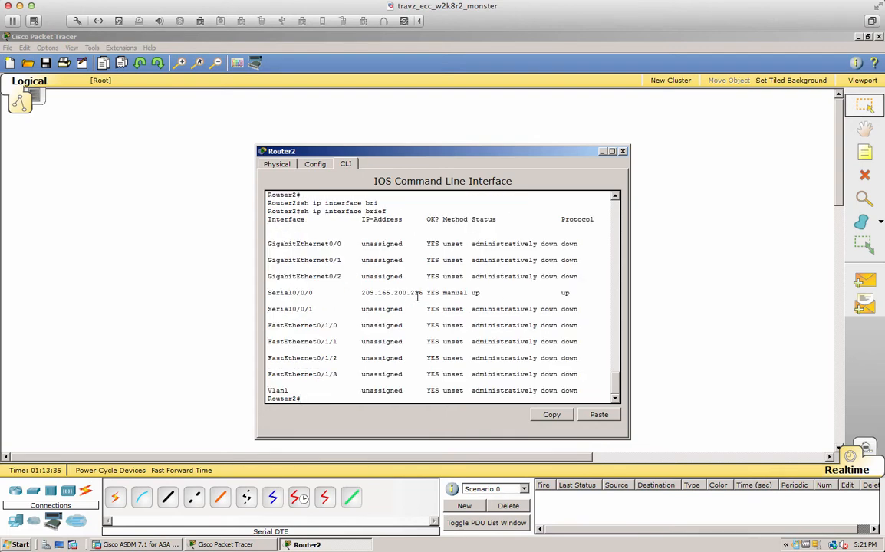
# Test the serial link from Router2 with "ping 209.165.200.225" and close Router2's window
pyautogui.write('ping 209.165.200.225')
pyautogui.press('Return')
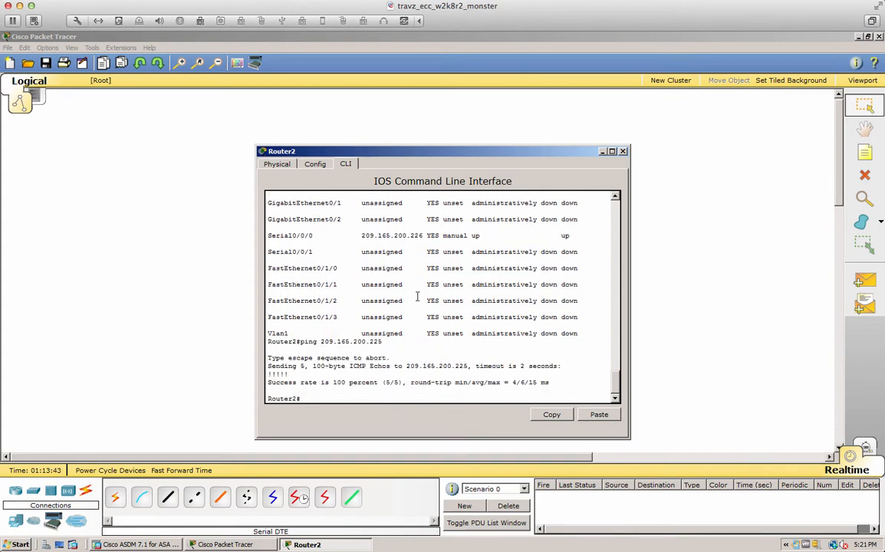
pyautogui.press('Return')
pyautogui.press('Return')
pyautogui.press('Return')
pyautogui.press('Return')
pyautogui.press('Return')
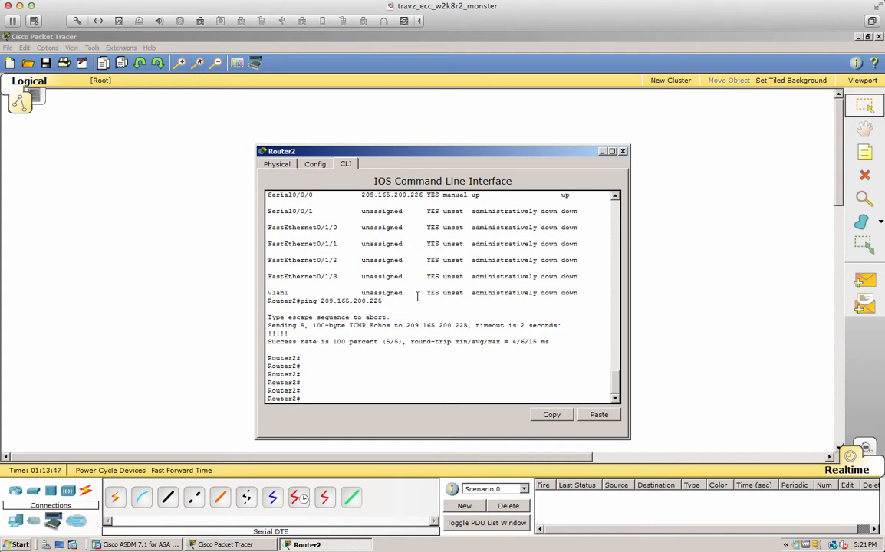
pyautogui.click(623, 152)
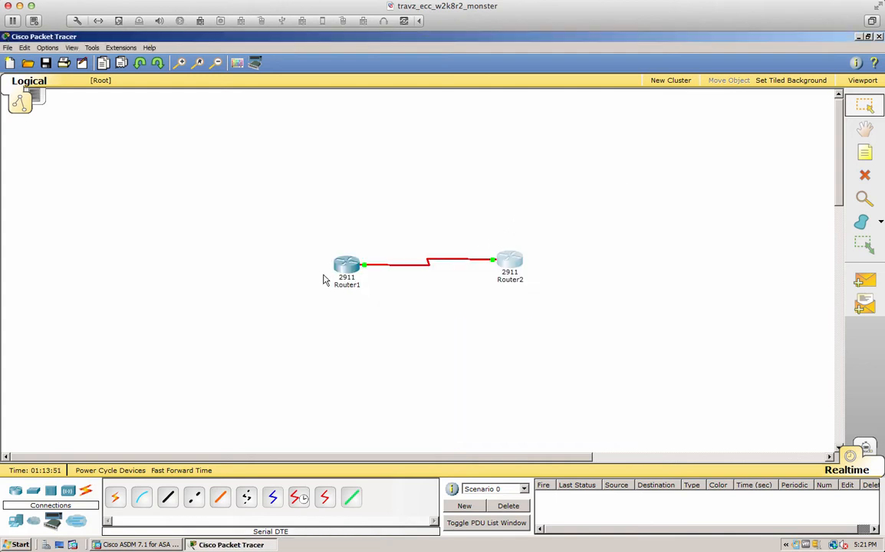
# Shift Router1 slightly left to level it with Router2, and place four 2960 switches, two on the outer side of each router
pyautogui.moveTo(345, 269); pyautogui.dragTo(330, 265)
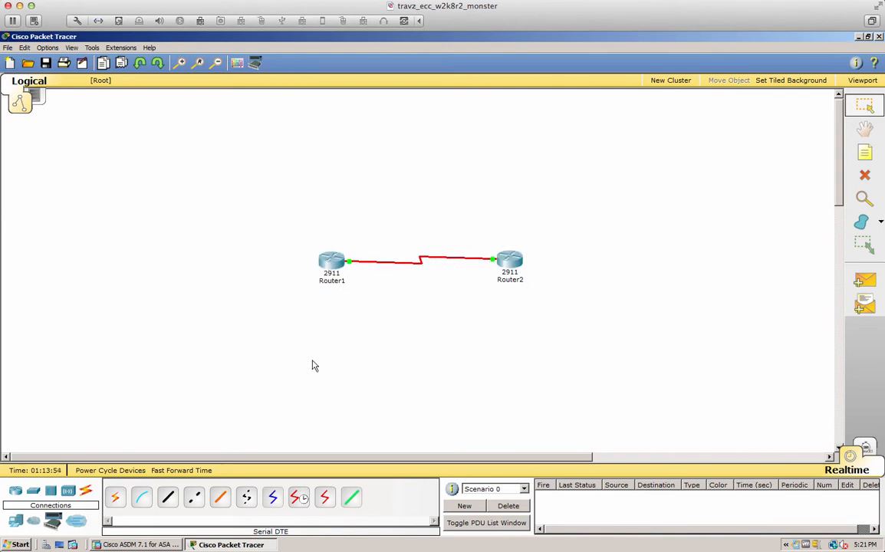
pyautogui.click(34, 492)
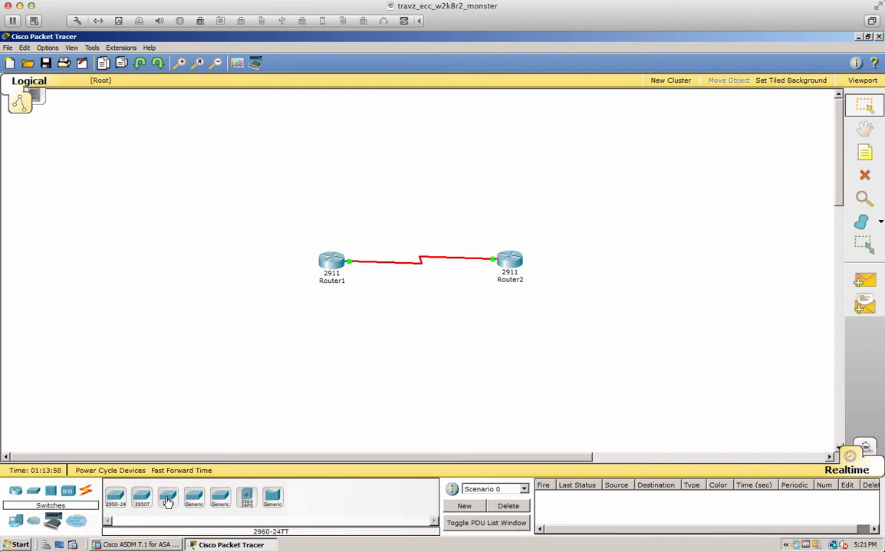
pyautogui.moveTo(168, 501); pyautogui.dragTo(226, 234)
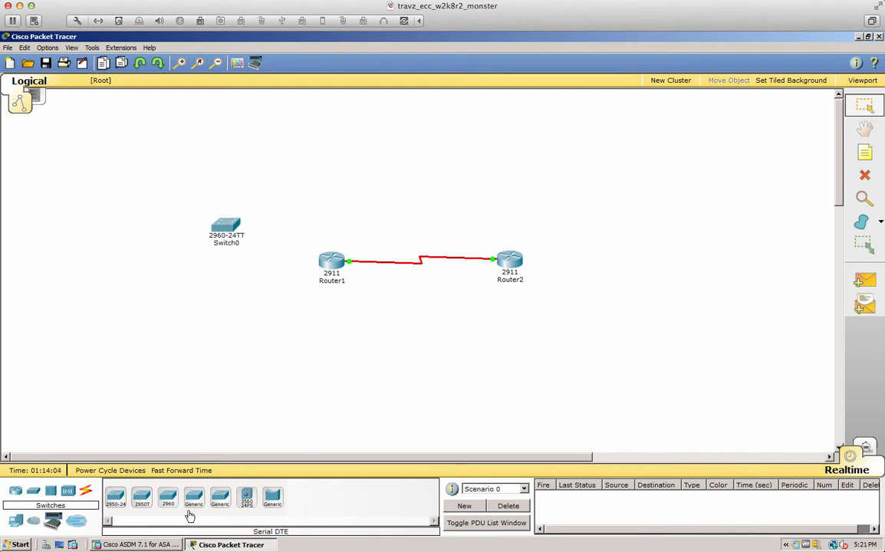
pyautogui.moveTo(170, 503); pyautogui.dragTo(228, 323)
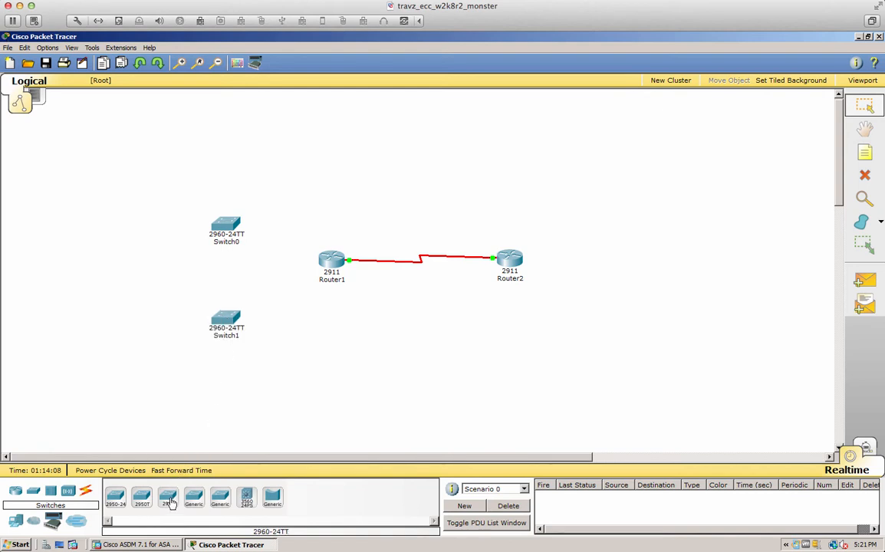
pyautogui.moveTo(169, 502); pyautogui.dragTo(599, 218)
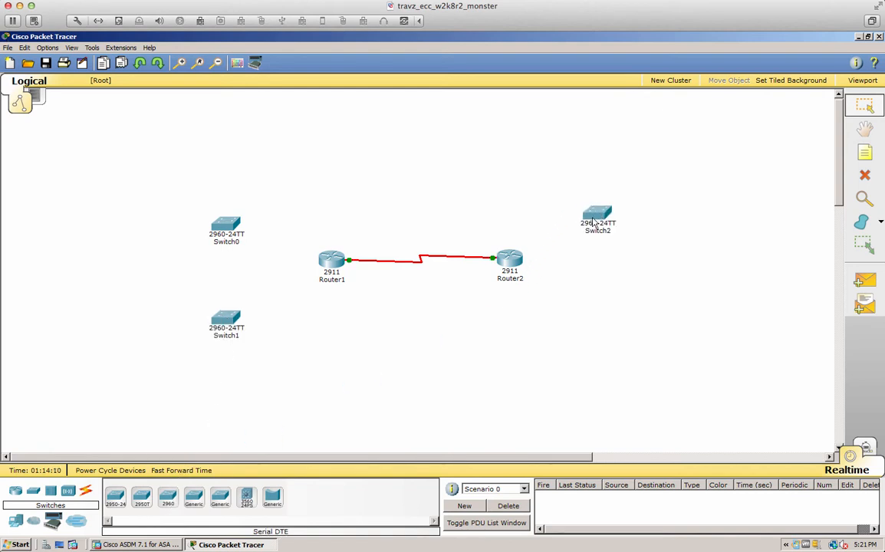
pyautogui.moveTo(168, 500); pyautogui.dragTo(607, 316)
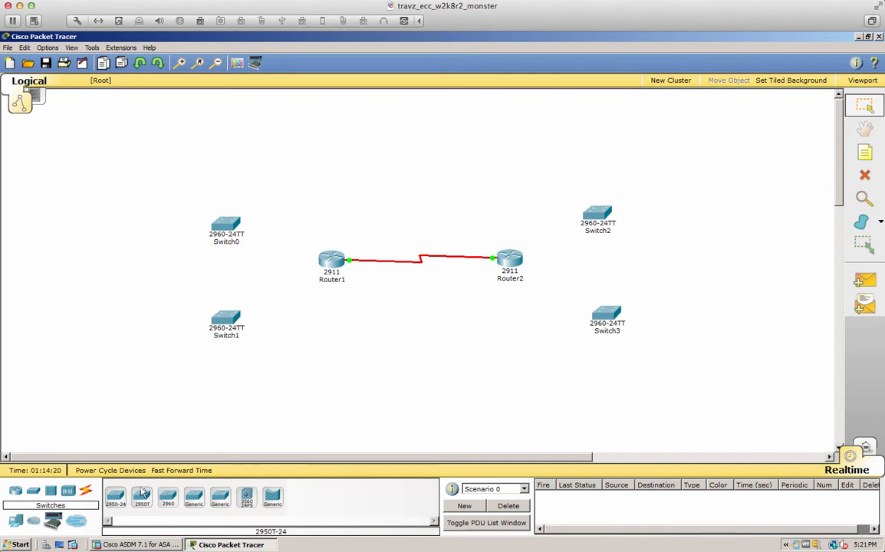
# Connect Switch1's GigabitEthernet1/1 to Router1's GigabitEthernet0/1 with a copper straight-through cable
pyautogui.click(85, 491)
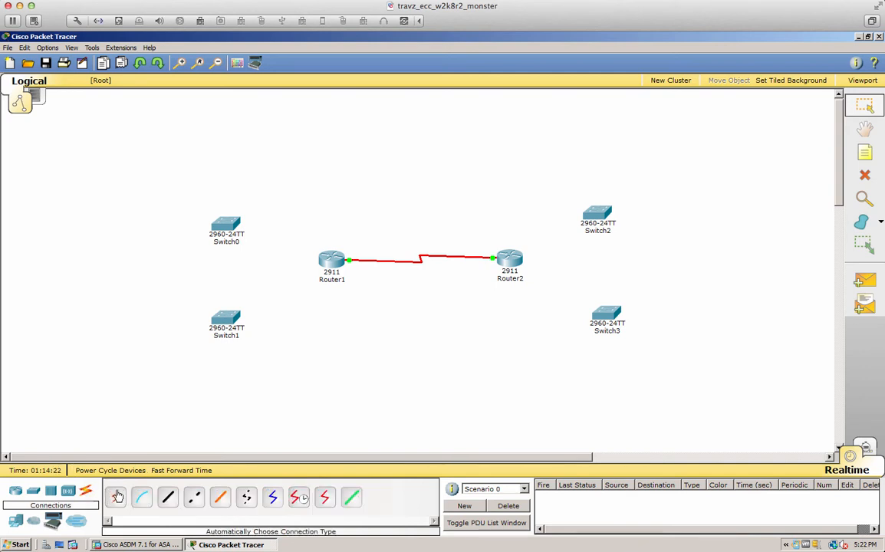
pyautogui.click(168, 498)
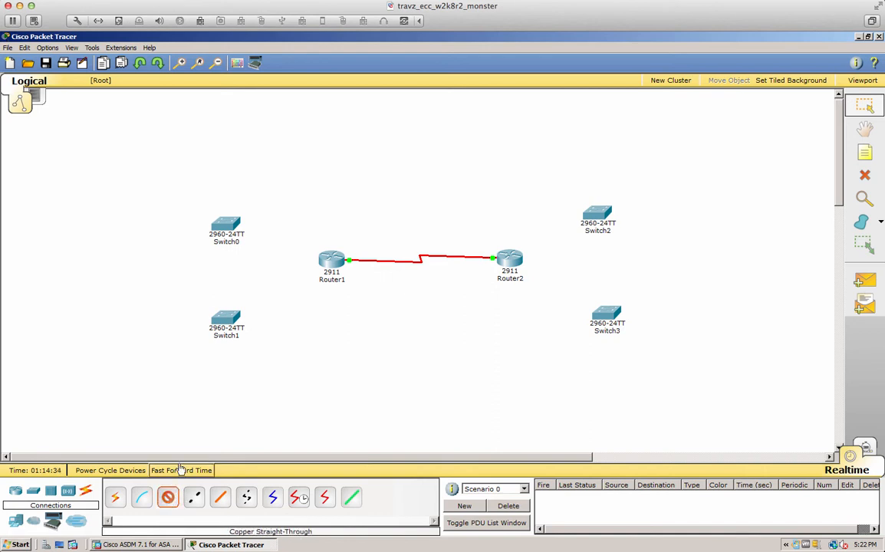
pyautogui.click(227, 324)
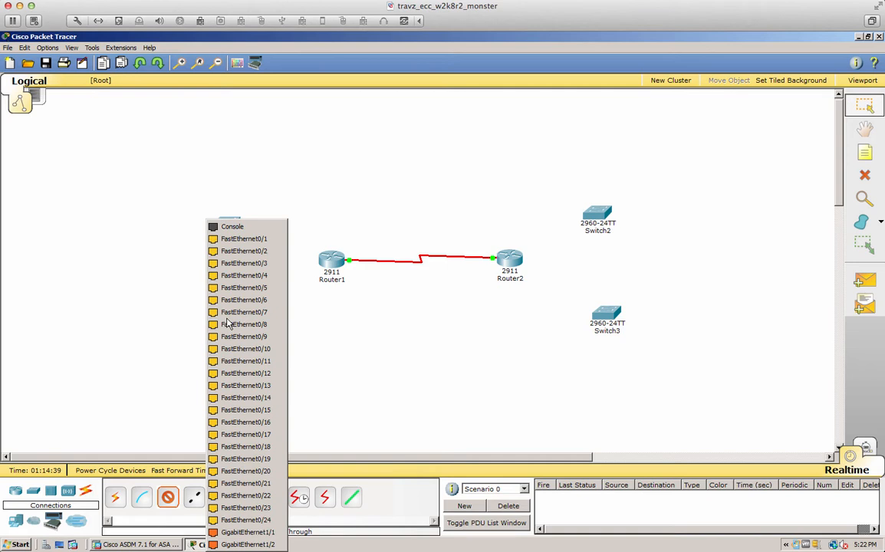
pyautogui.click(259, 532)
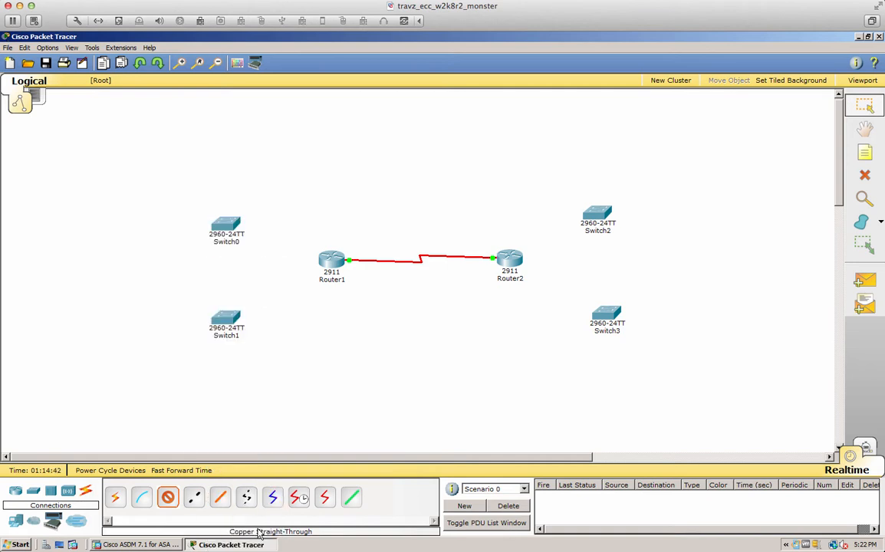
pyautogui.click(334, 262)
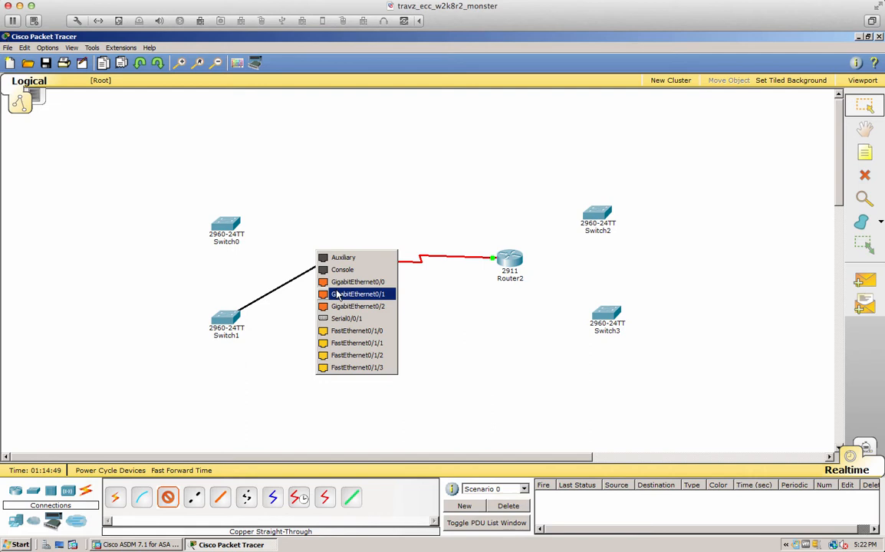
pyautogui.click(338, 295)
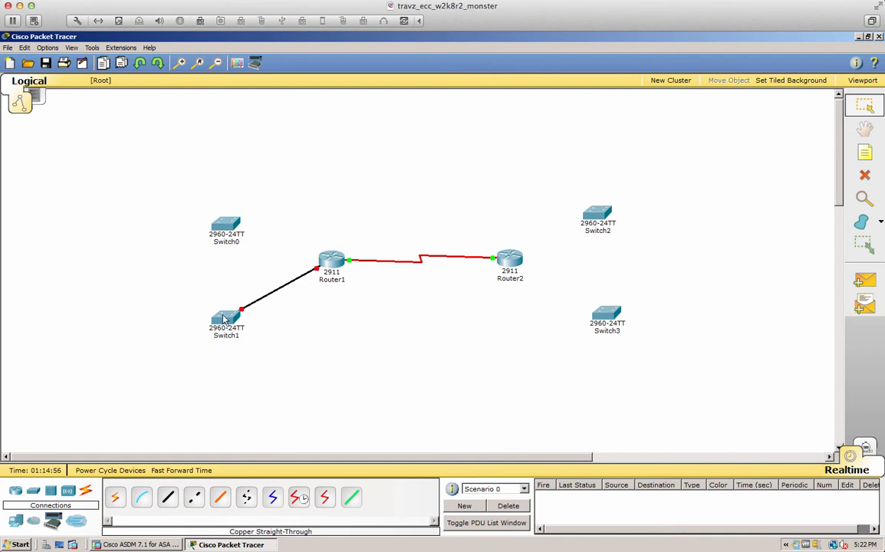
# Connect Switch0's GigabitEthernet1/1 to Router1's GigabitEthernet0/0 with a copper cross-over cable
pyautogui.click(191, 500)
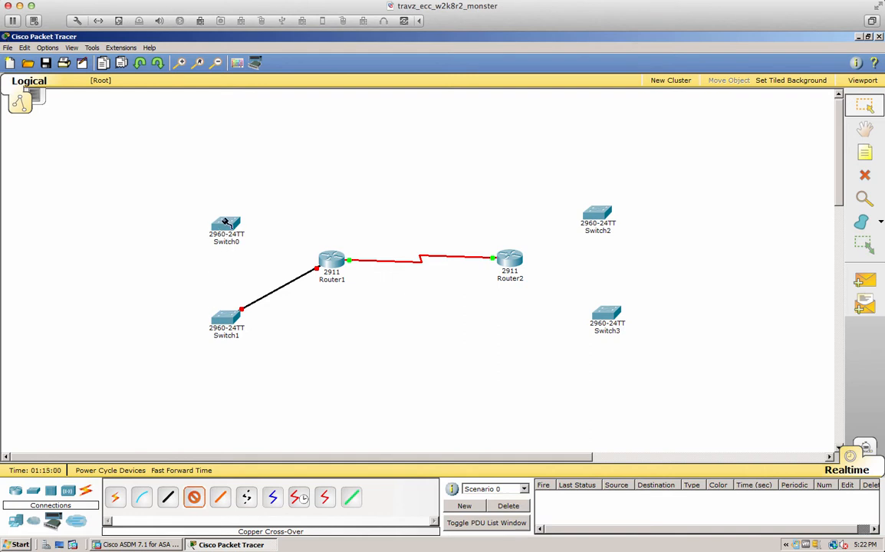
pyautogui.click(223, 223)
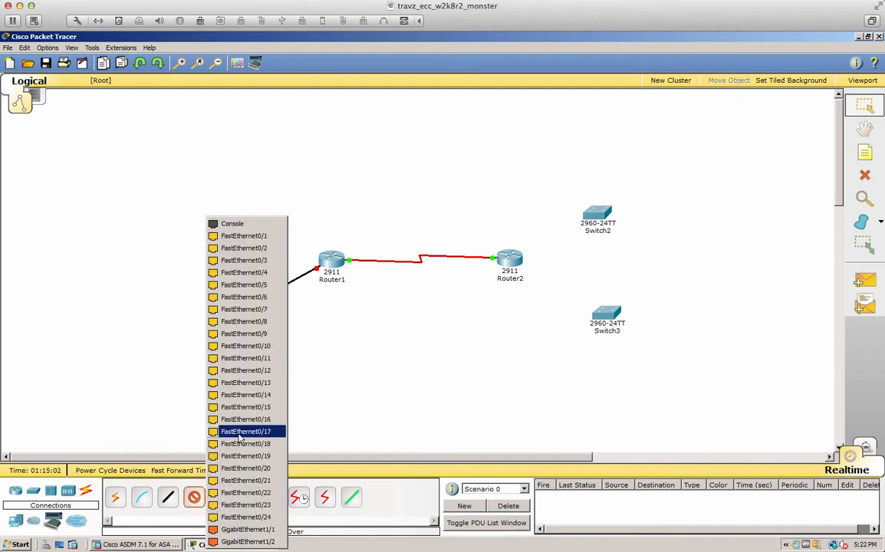
pyautogui.click(247, 529)
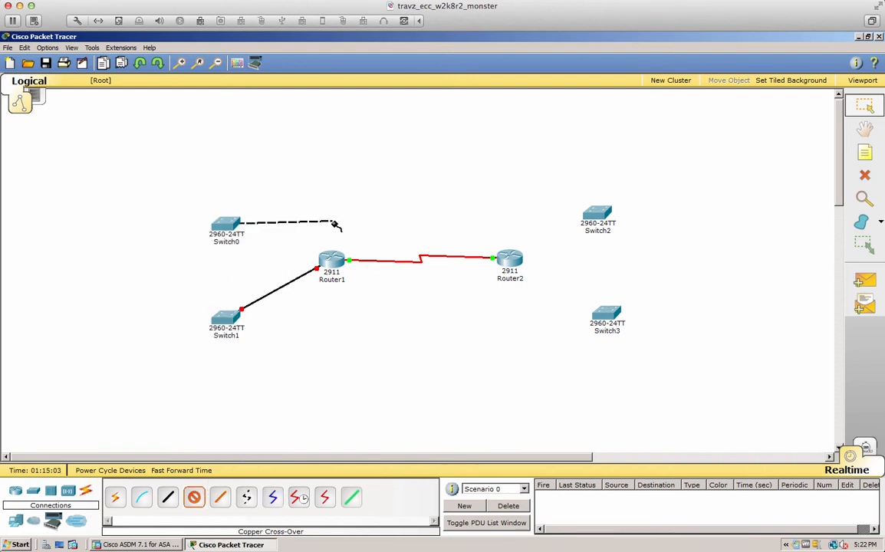
pyautogui.click(329, 262)
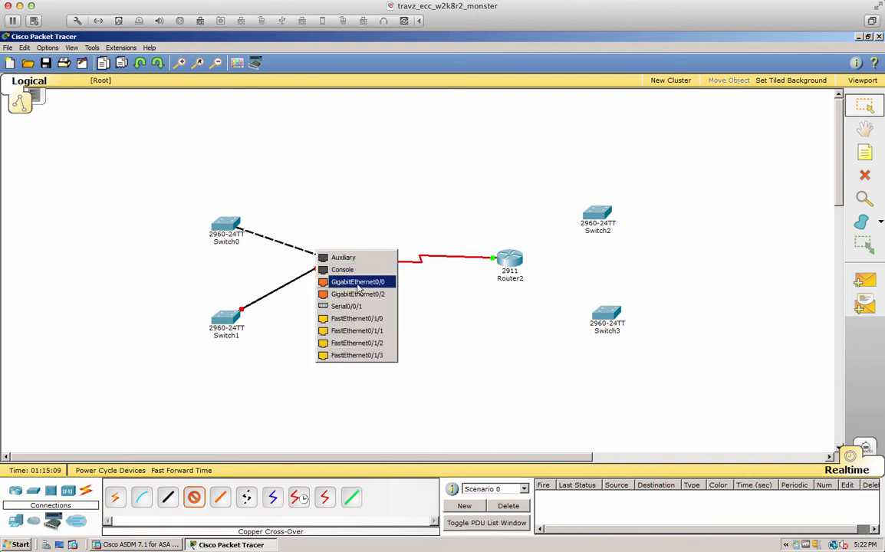
pyautogui.click(354, 282)
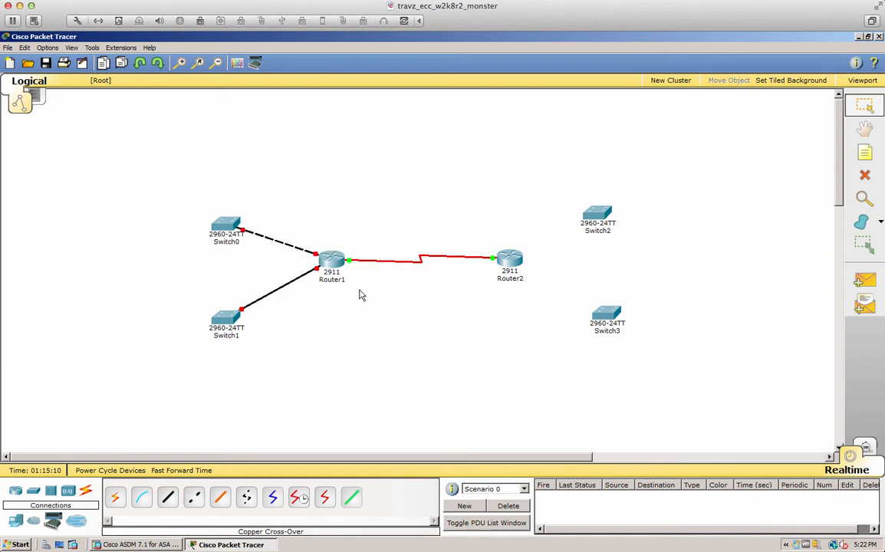
# Open Router1's command line and enter global configuration mode with "conf t"
pyautogui.click(329, 263)
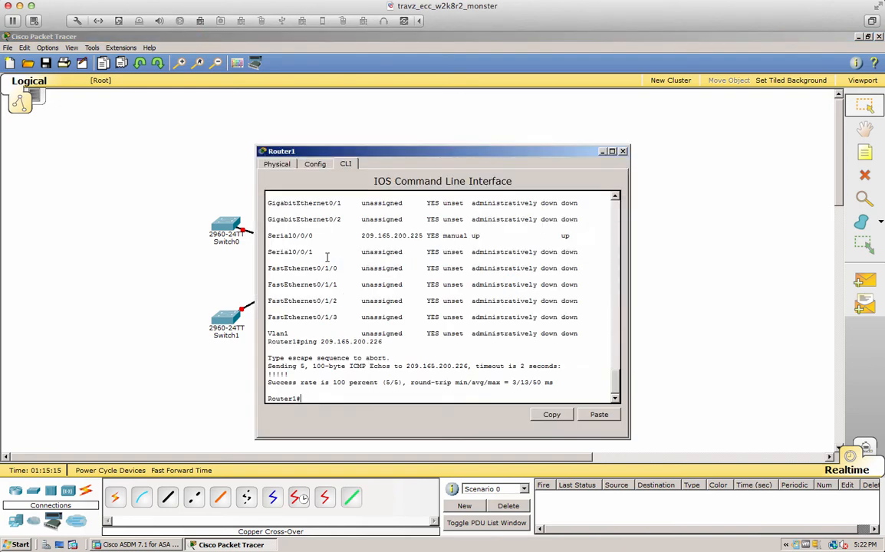
pyautogui.moveTo(385, 150); pyautogui.dragTo(609, 145)
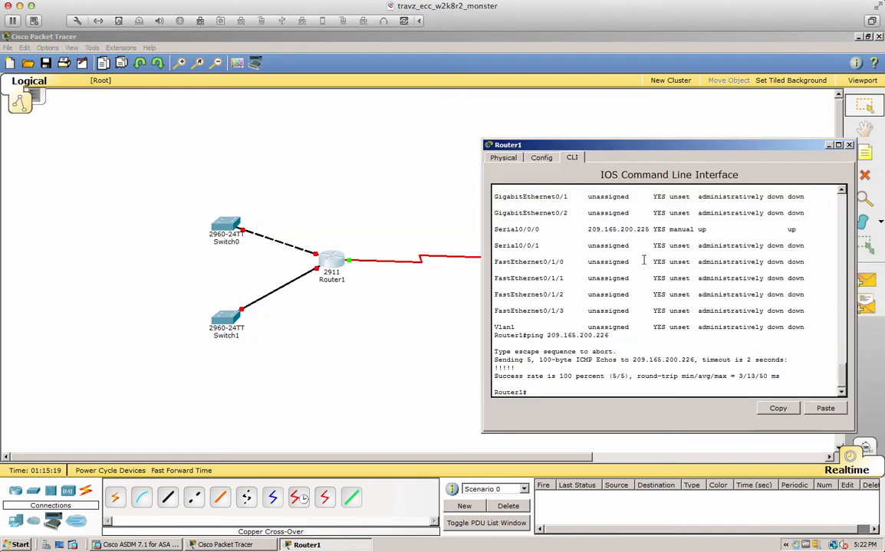
pyautogui.press('Return')
pyautogui.press('Return')
pyautogui.press('Return')
pyautogui.press('Return')
pyautogui.write('co')
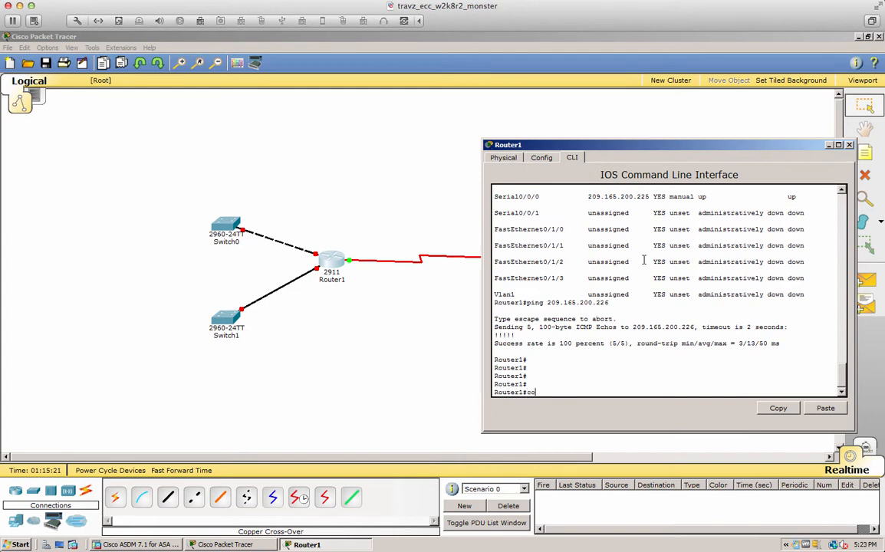
pyautogui.write('nf t')
pyautogui.press('Return')
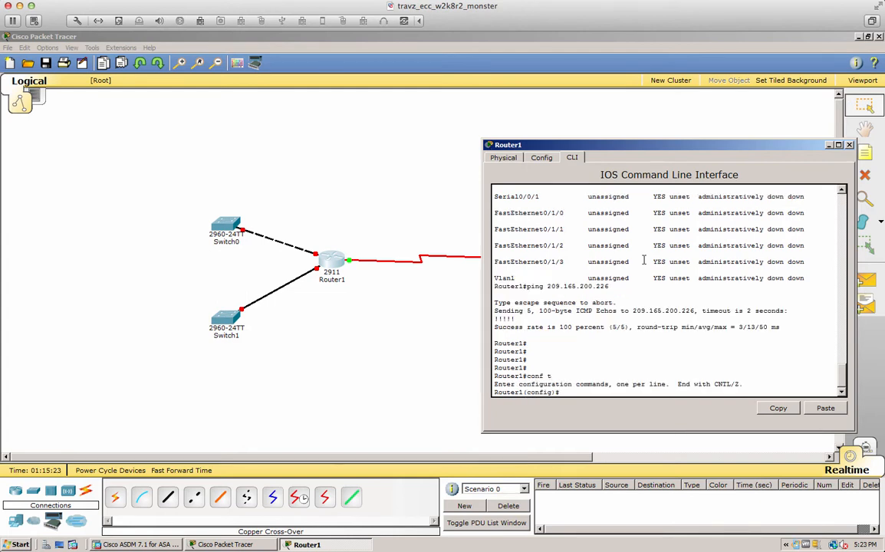
# Enable Router1's GigabitEthernet0/0 interface with "int gi0/0" and "no shut"
pyautogui.write('int gi0/0')
pyautogui.press('Return')
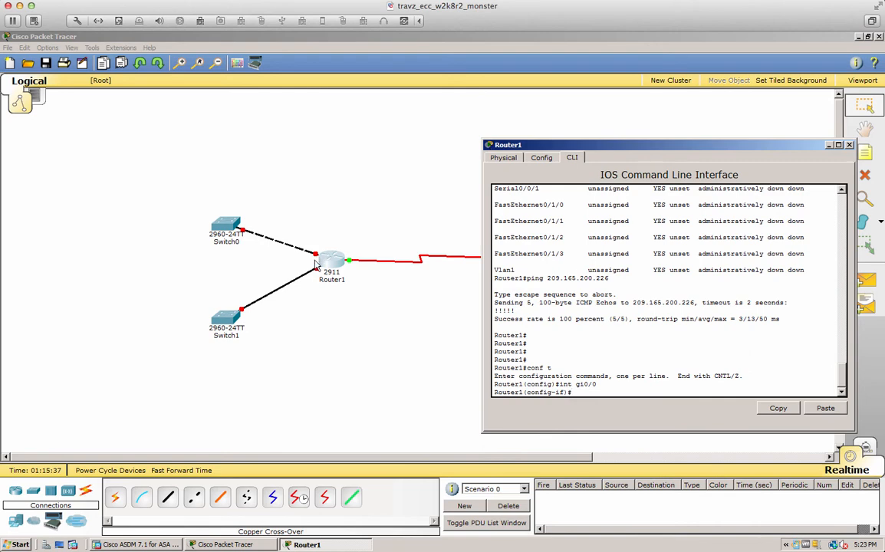
pyautogui.click(759, 327)
pyautogui.press('Return')
pyautogui.press('Return')
pyautogui.press('Return')
pyautogui.write('no shu')
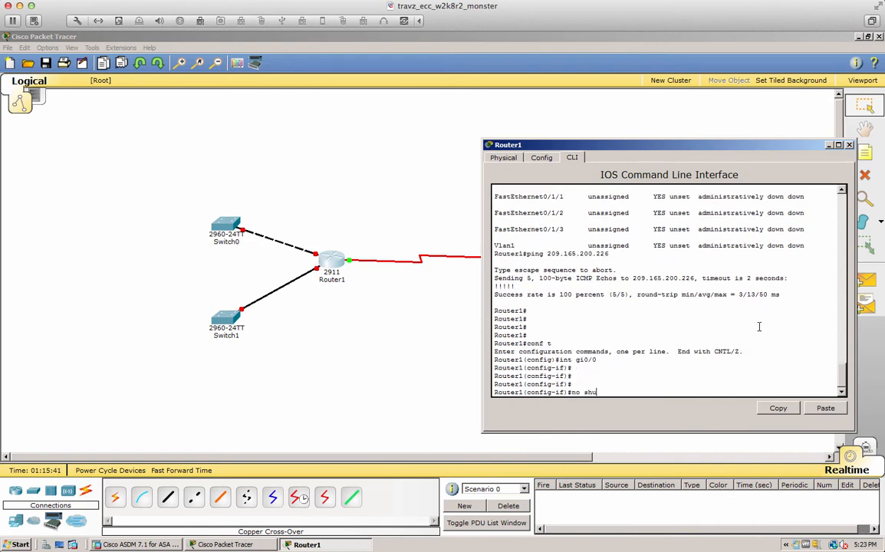
pyautogui.write('t')
pyautogui.press('Return')
pyautogui.press('Return')
pyautogui.press('Return')
pyautogui.press('Return')
pyautogui.press('Return')
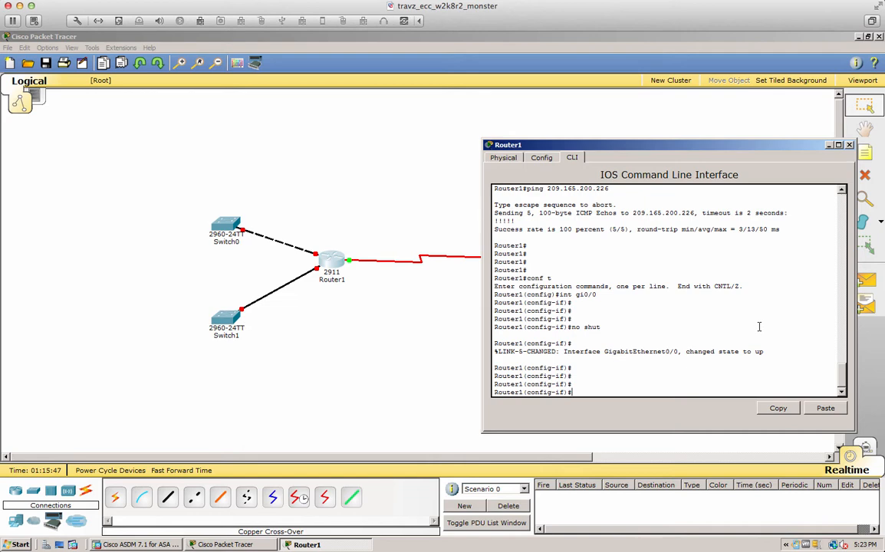
pyautogui.click(225, 226)
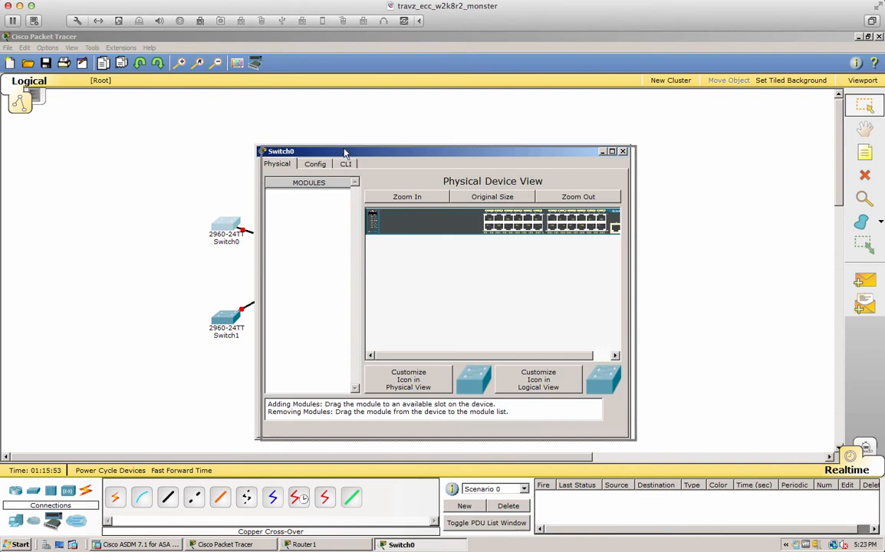
pyautogui.moveTo(330, 151); pyautogui.dragTo(521, 155)
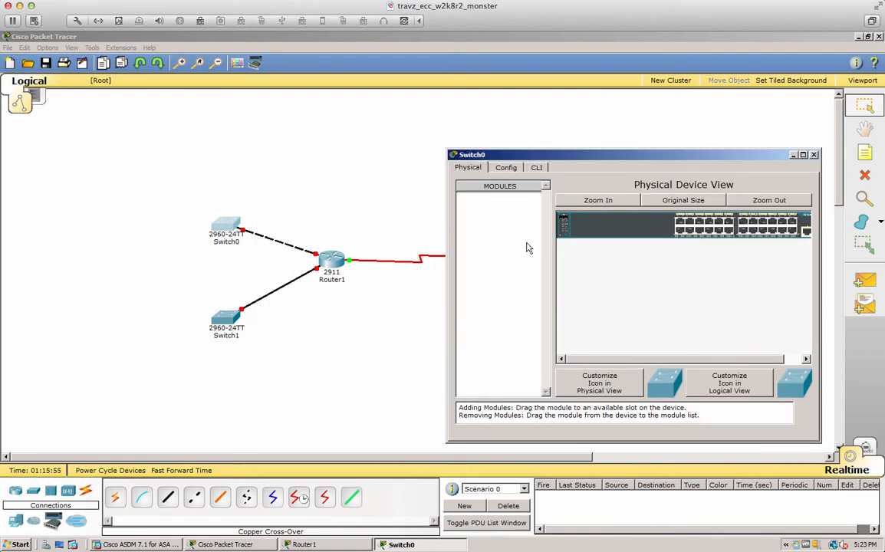
pyautogui.click(813, 154)
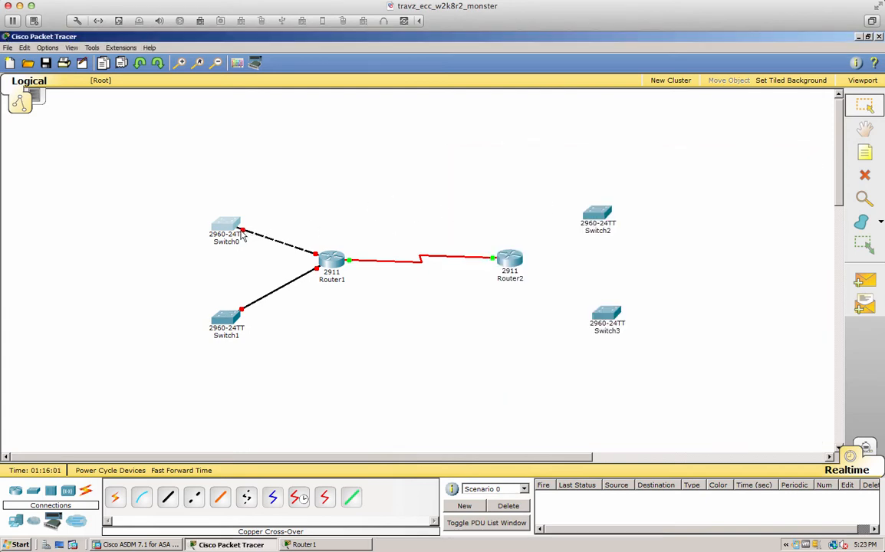
# Check the ports on the Switch0 link, enable Router1's GigabitEthernet0/2 with "int gi0/2" and "no shut", and close Router1's window
pyautogui.moveTo(244, 234)
pyautogui.click(332, 263)
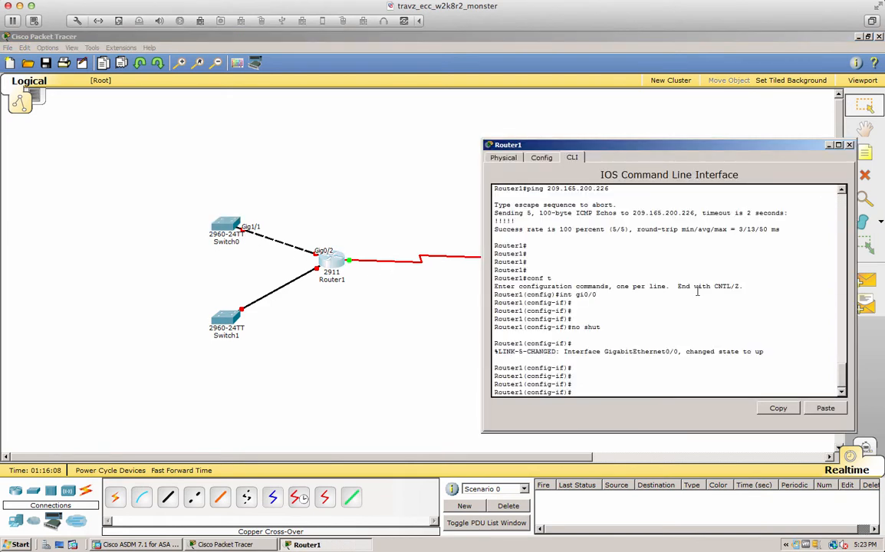
pyautogui.write('int gi0/2')
pyautogui.press('Return')
pyautogui.write('no ')
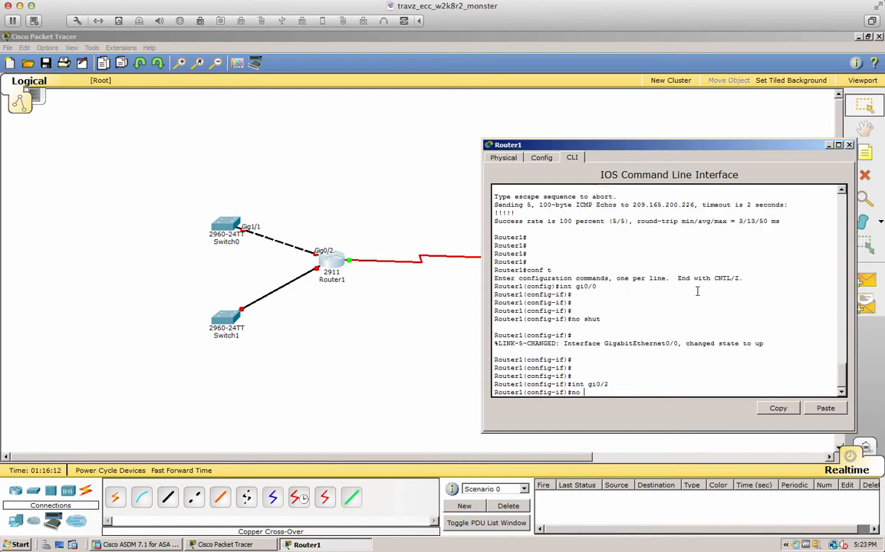
pyautogui.write('shut')
pyautogui.press('Return')
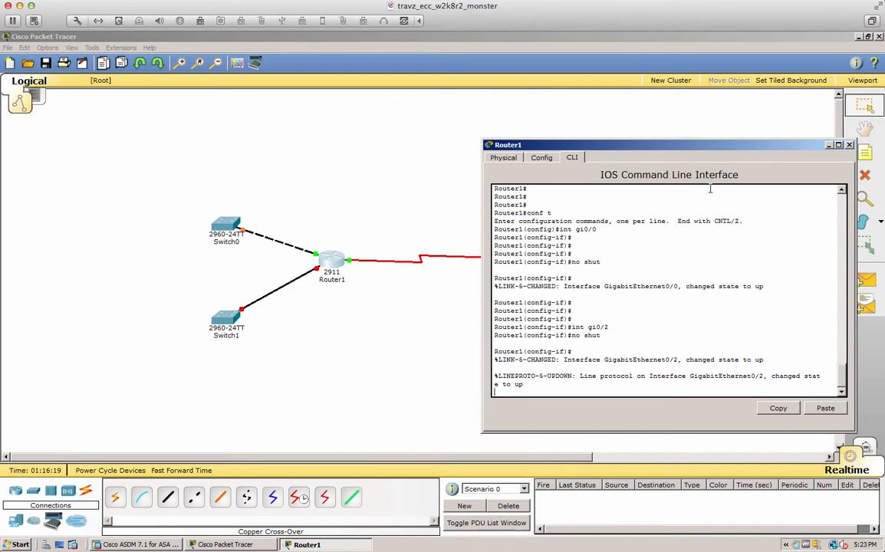
pyautogui.click(849, 144)
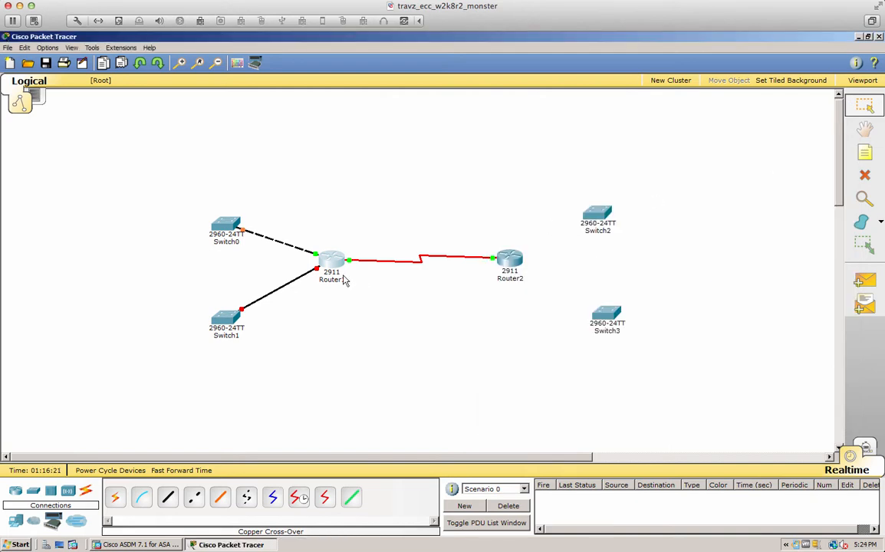
# Enable Router1's GigabitEthernet0/1 interface toward Switch1 with "int gi0/1" and "no shut", keeping the switch links in view
pyautogui.moveTo(318, 275)
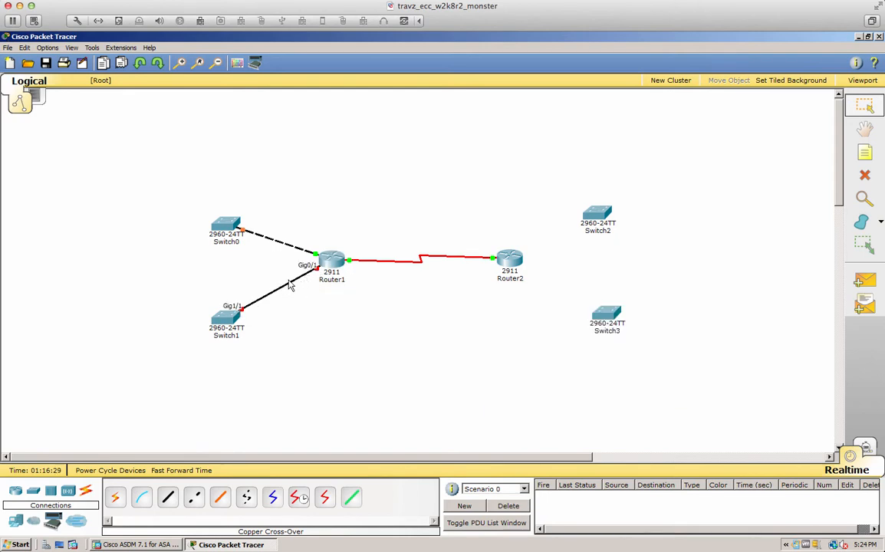
pyautogui.click(325, 259)
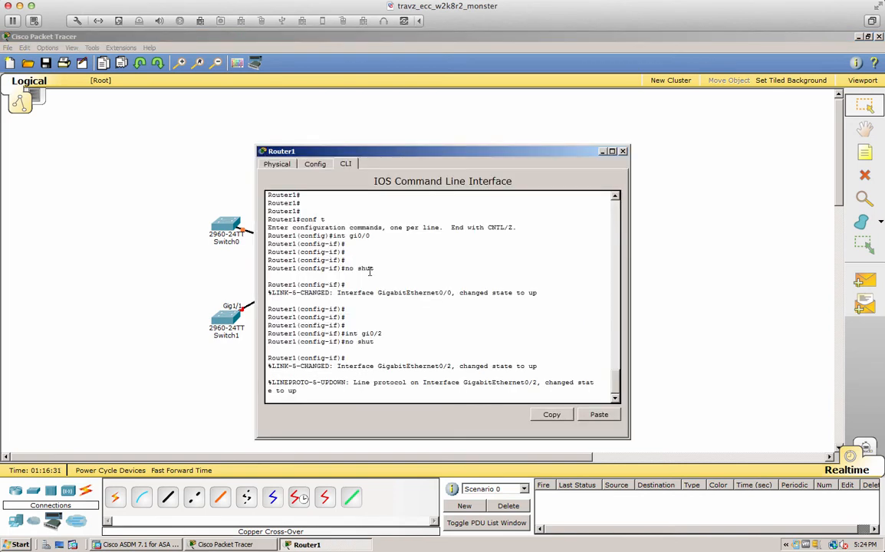
pyautogui.press('Return')
pyautogui.press('Return')
pyautogui.write('int gi0/')
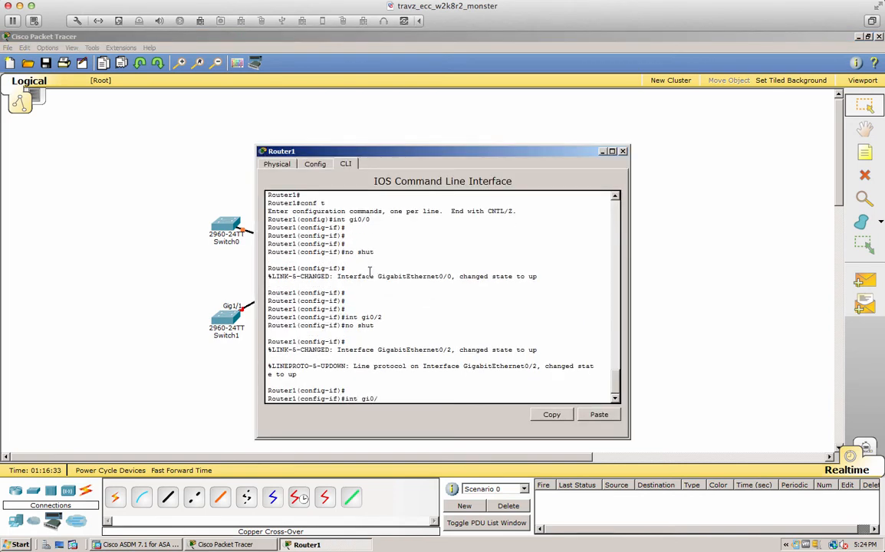
pyautogui.write('1')
pyautogui.press('Return')
pyautogui.write('no shut')
pyautogui.press('Return')
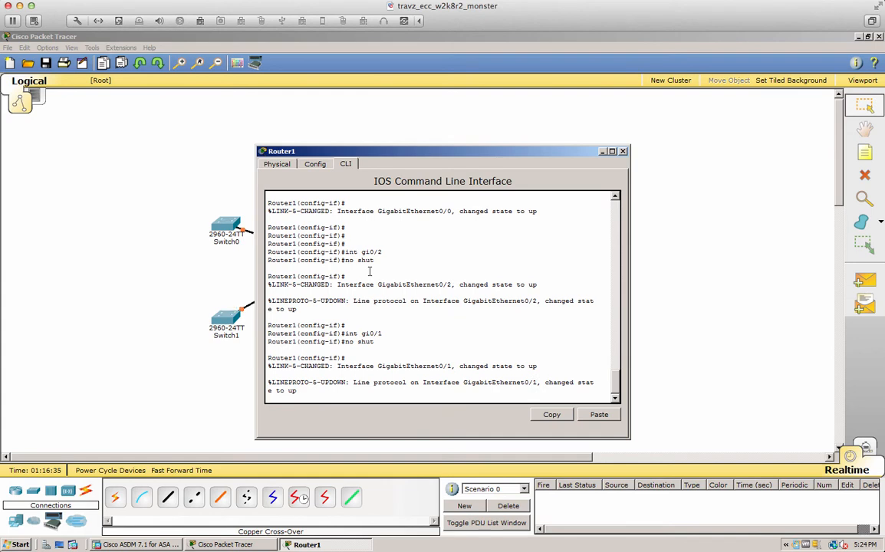
pyautogui.press('Return')
pyautogui.press('Return')
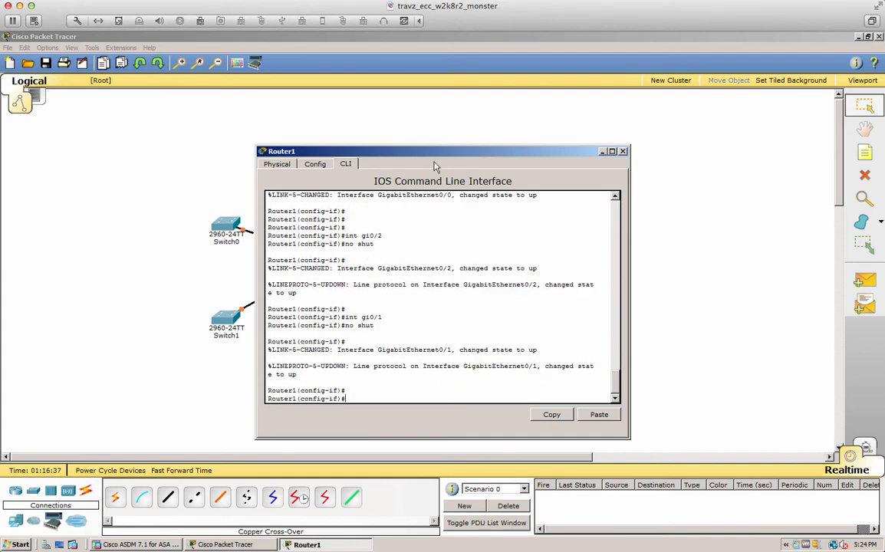
pyautogui.moveTo(435, 158); pyautogui.dragTo(602, 160)
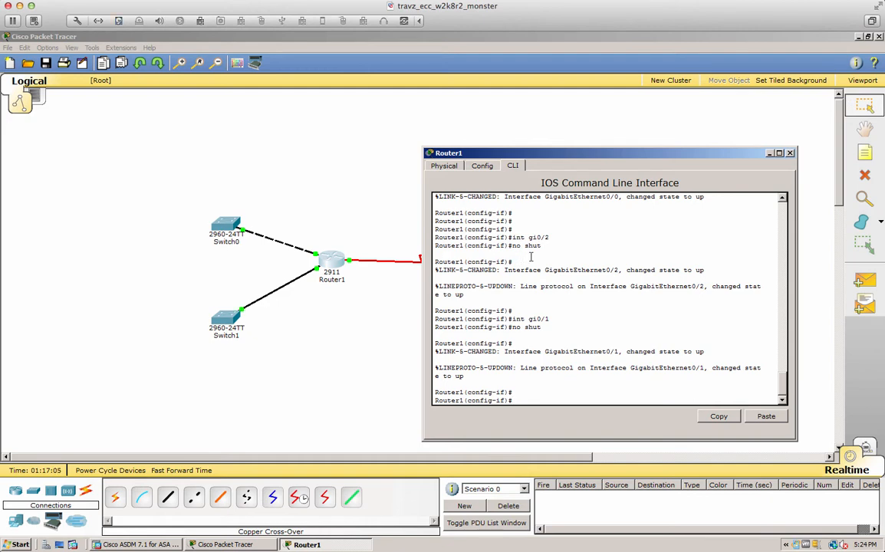
# Assign IP address 192.168.10.1 with mask 255.255.255.0 to Router1's GigabitEthernet0/2 interface
pyautogui.click(345, 233)
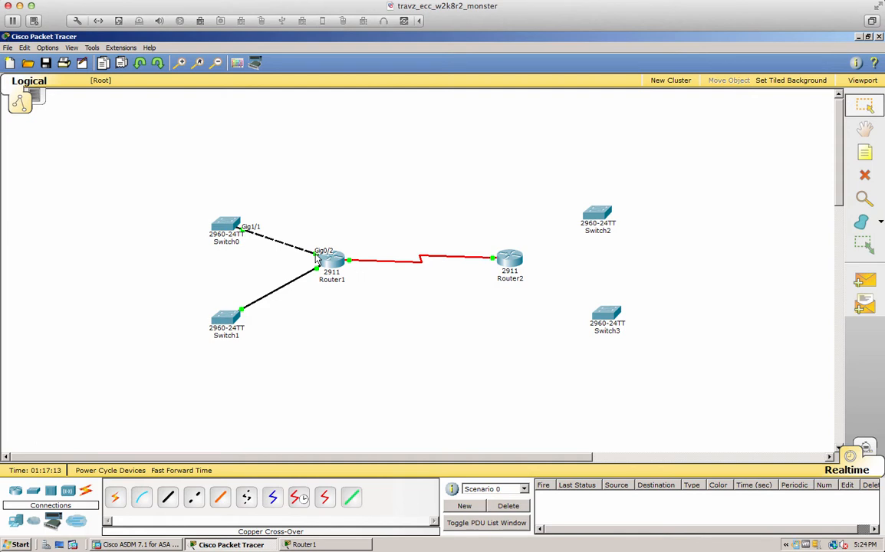
pyautogui.click(327, 261)
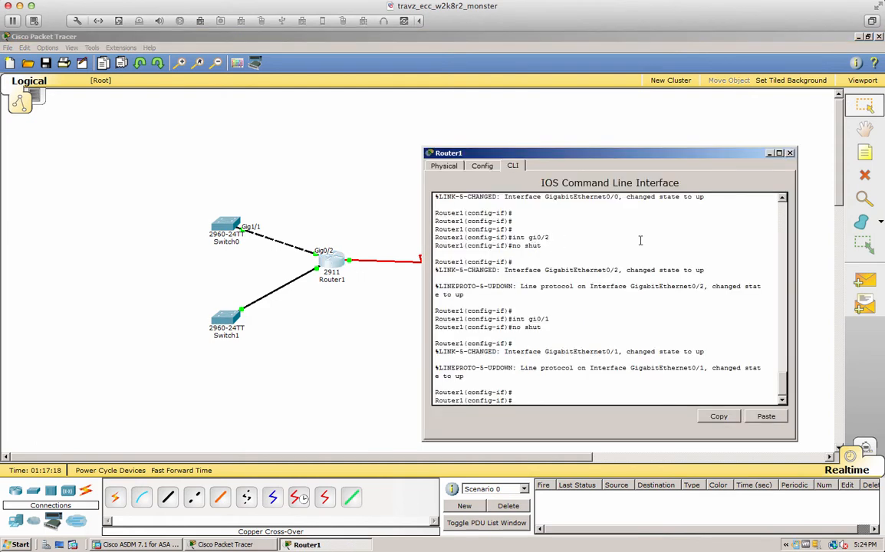
pyautogui.write('int gi0/2')
pyautogui.press('Return')
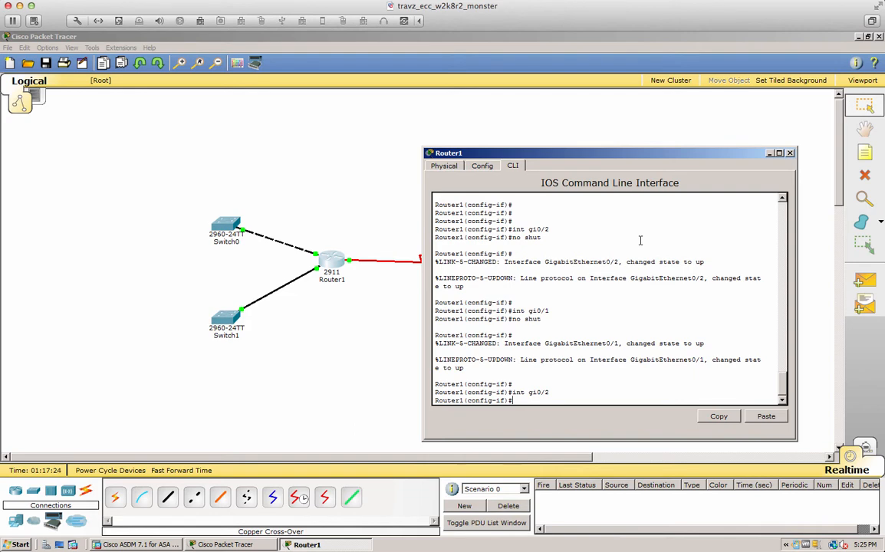
pyautogui.press('Return')
pyautogui.press('Return')
pyautogui.press('Return')
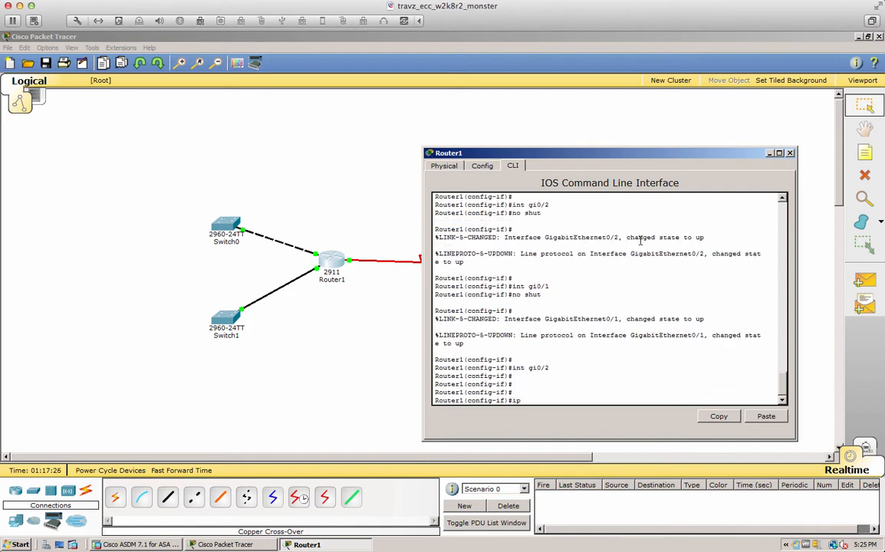
pyautogui.write('ip add')
pyautogui.press('Tab')
pyautogui.write('192')
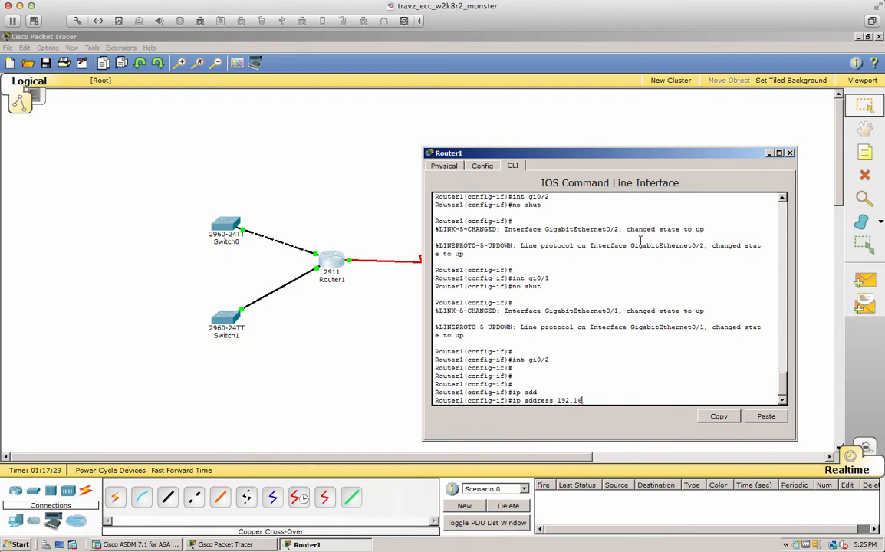
pyautogui.write('.168.10.1 255.255.255.0')
pyautogui.press('Return')
# Describe Router1's GigabitEthernet0/2 interface as "LAN Interface for 192.168.10.0/24" and close Router1's window
pyautogui.write('des')
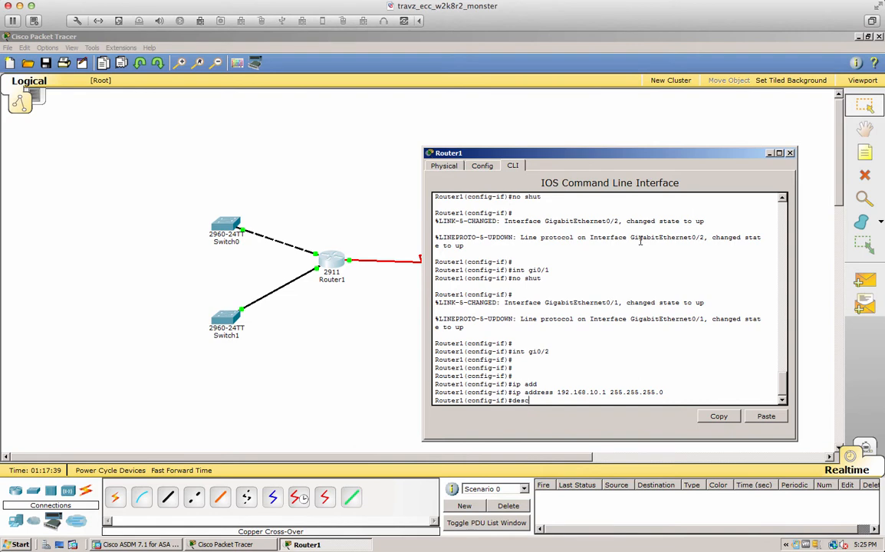
pyautogui.write('c')
pyautogui.press('Tab')
pyautogui.write('LAN ')
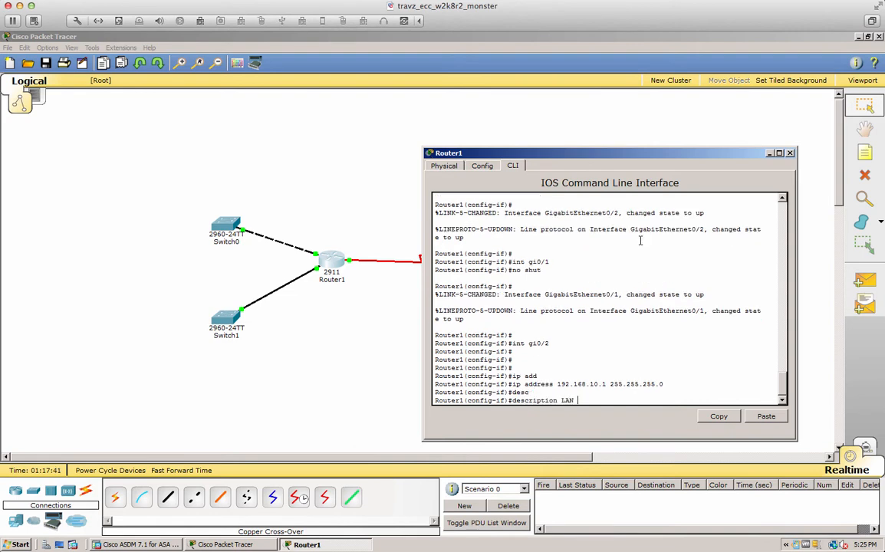
pyautogui.write('Interface for 192.168.10.0/24')
pyautogui.press('Return')
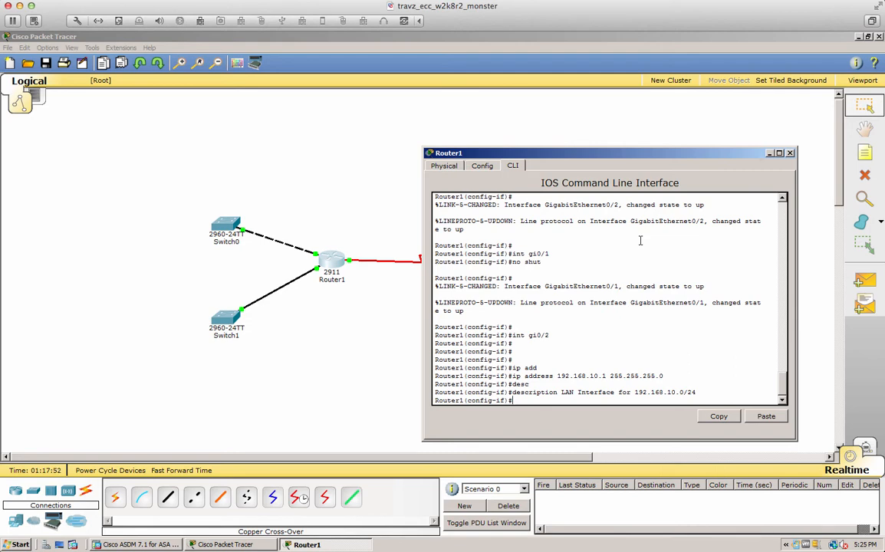
pyautogui.press('Return')
pyautogui.press('Return')
pyautogui.press('Return')
pyautogui.press('Return')
pyautogui.press('Return')
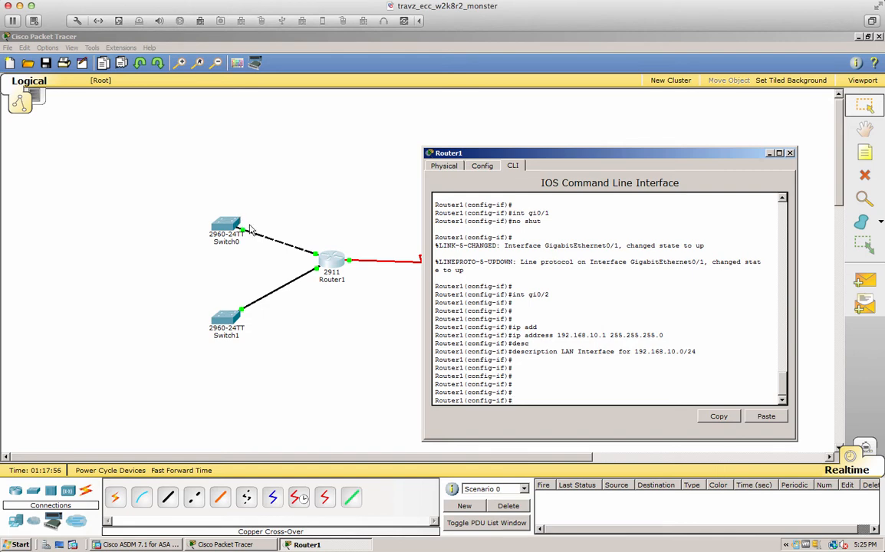
pyautogui.click(789, 153)
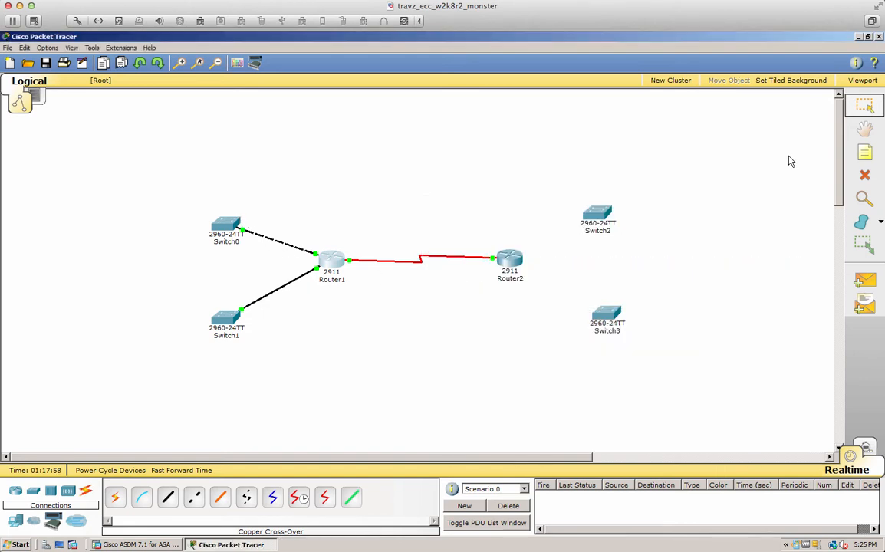
# Reopen Router1's command line and assign IP address 192.168.11.1 with mask 255.255.255.0 to its GigabitEthernet0/1 interface
pyautogui.click(318, 269)
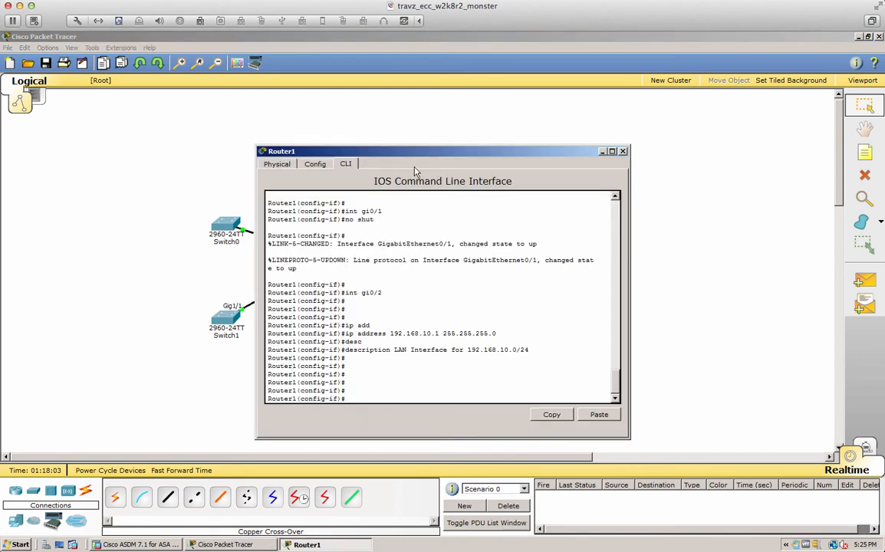
pyautogui.moveTo(415, 154); pyautogui.dragTo(613, 158)
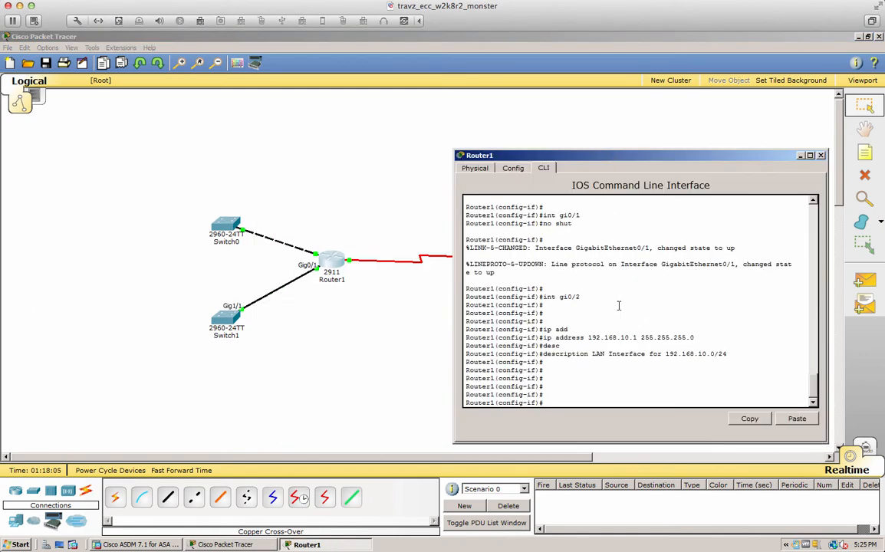
pyautogui.write('int gi0/1')
pyautogui.press('Return')
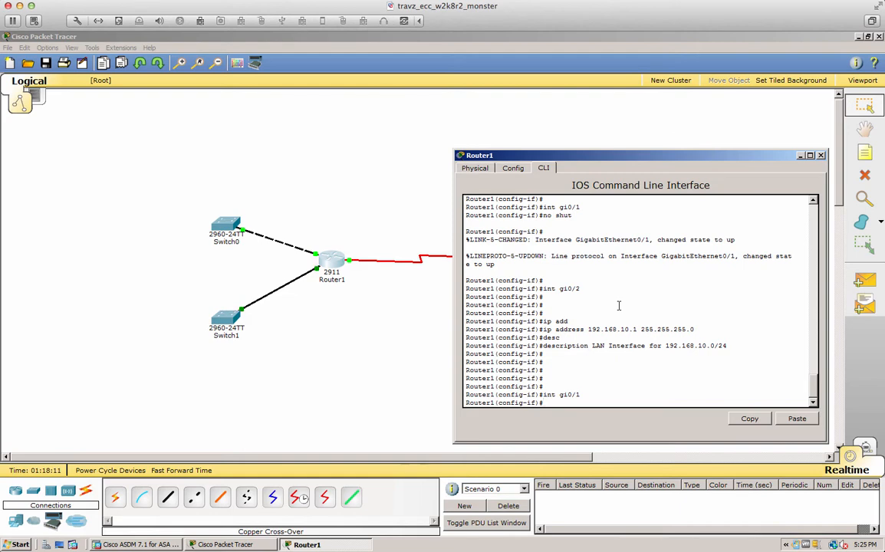
pyautogui.write('ip addres')
pyautogui.press('Tab')
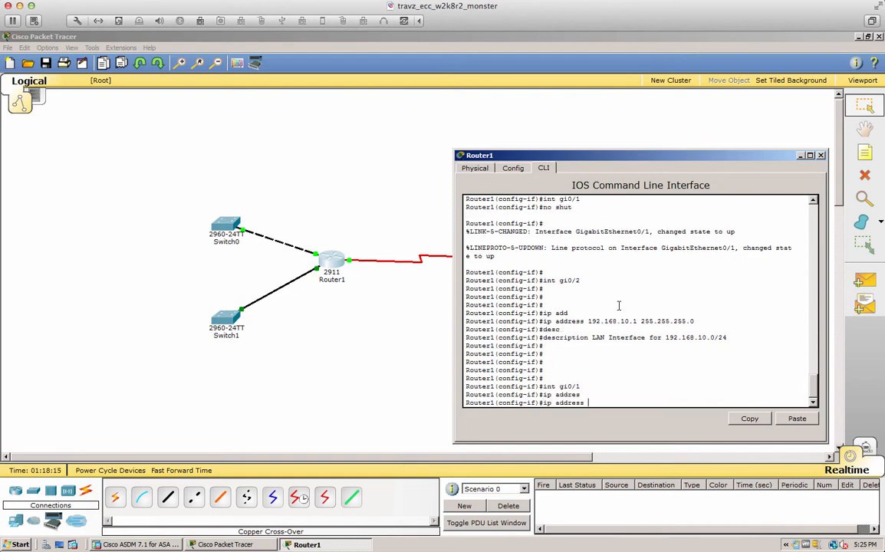
pyautogui.write('192.168.11.1 255.255.255.0')
pyautogui.press('Return')
# Describe Router1's GigabitEthernet0/1 interface as "LAN Interface for 192.168.11.0/24"
pyautogui.write('desc')
pyautogui.press('Tab')
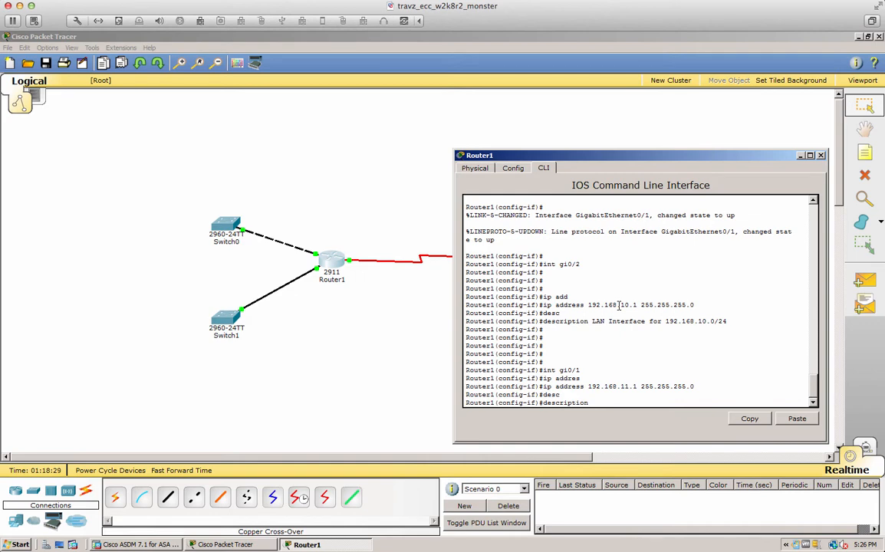
pyautogui.write('LAN Interface for 192.168.11.0/24')
pyautogui.press('Return')
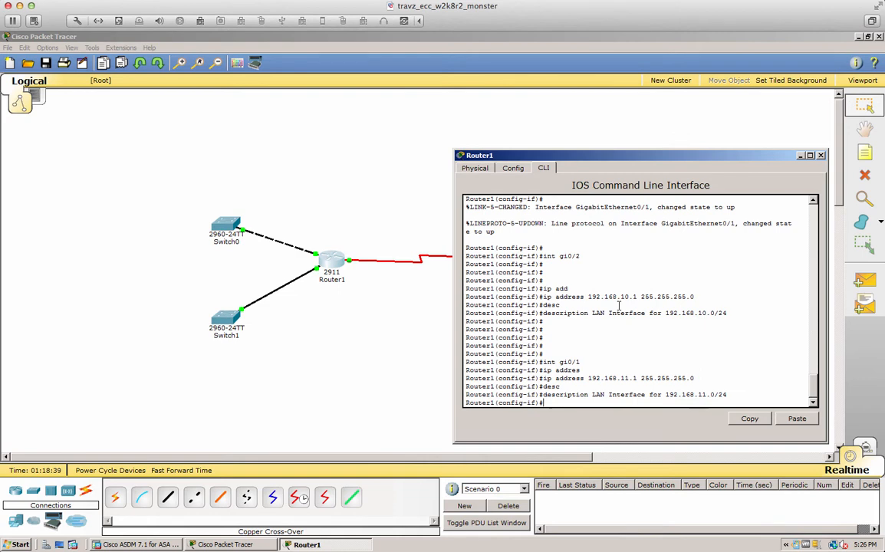
pyautogui.press('Return')
pyautogui.press('Return')
pyautogui.press('Return')
# Leave Router1's configuration mode with "end" and save its configuration with "wri mem"
pyautogui.write('end')
pyautogui.press('Return')
pyautogui.press('Return')
pyautogui.press('Return')
pyautogui.press('Return')
pyautogui.press('Return')
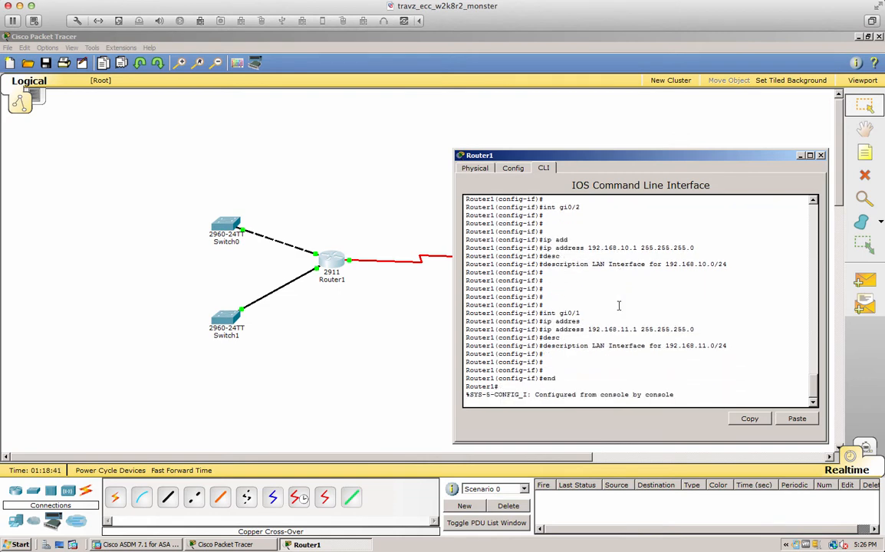
pyautogui.write('wri mem')
pyautogui.press('Return')
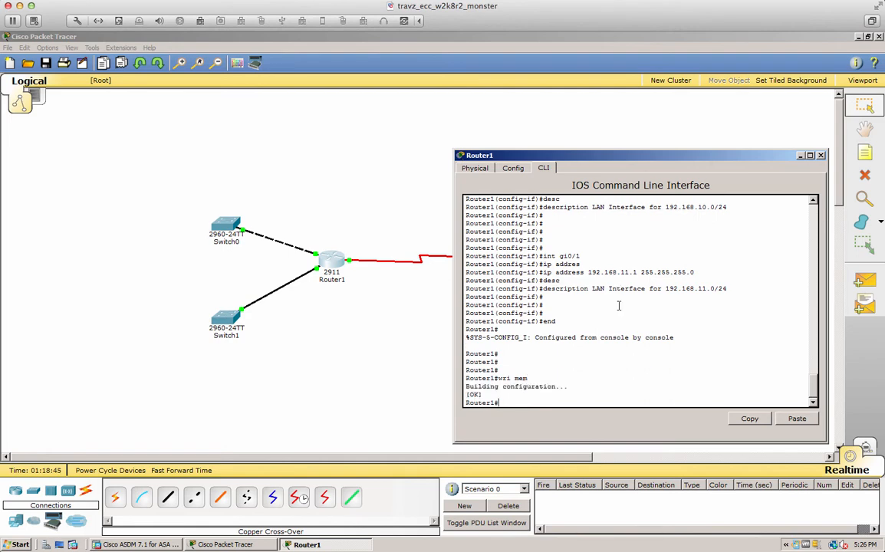
# Review the hostname and the LAN and serial interface settings in Router1's running configuration with "sh run", and close Router1's window
pyautogui.write('sh run')
pyautogui.press('Return')
pyautogui.press('Return')
pyautogui.press('Return')
pyautogui.press('Return')
pyautogui.press('Return')
pyautogui.press('Return')
pyautogui.press('Return')
pyautogui.press('Return')
pyautogui.press('Return')
pyautogui.press('Return')
pyautogui.press('Return')
pyautogui.press('Return')
pyautogui.press('Return')
pyautogui.press('Return')
pyautogui.press('Return')
pyautogui.press('Return')
pyautogui.press('Return')
pyautogui.press('Return')
pyautogui.press('Return')
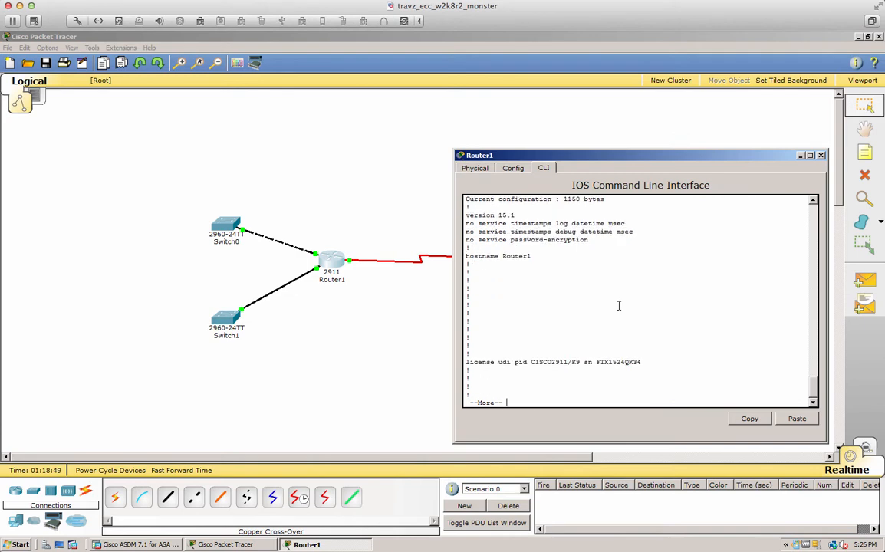
pyautogui.press('Return')
pyautogui.press('Return')
pyautogui.press('Return')
pyautogui.press('Return')
pyautogui.press('Return')
pyautogui.press('Return')
pyautogui.press('Return')
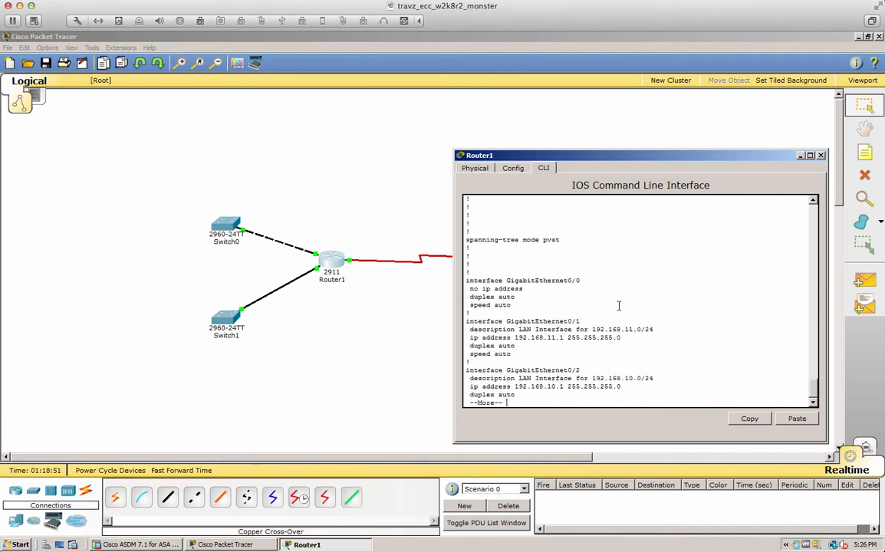
pyautogui.press('Return')
pyautogui.press('Return')
pyautogui.press('Return')
pyautogui.press('Return')
pyautogui.press('Return')
pyautogui.press('Return')
pyautogui.press('Return')
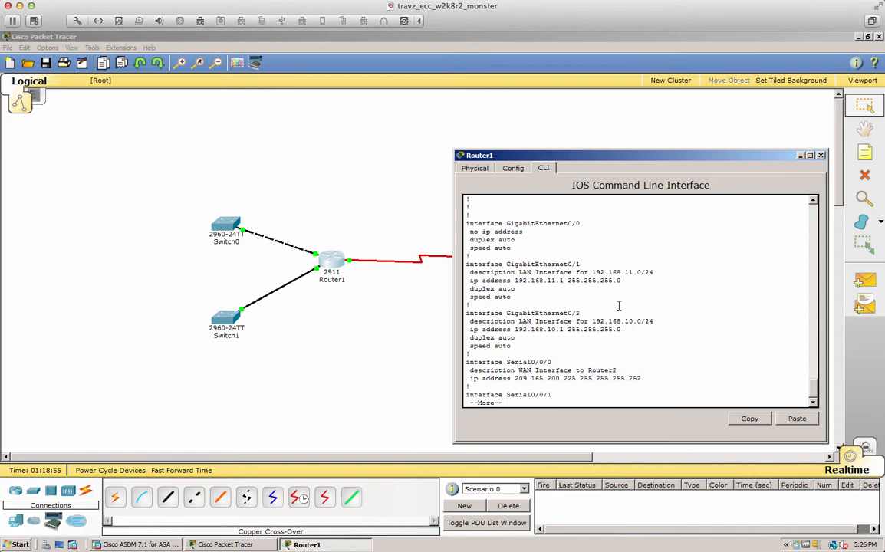
pyautogui.press('Return')
pyautogui.press('Return')
pyautogui.press('Return')
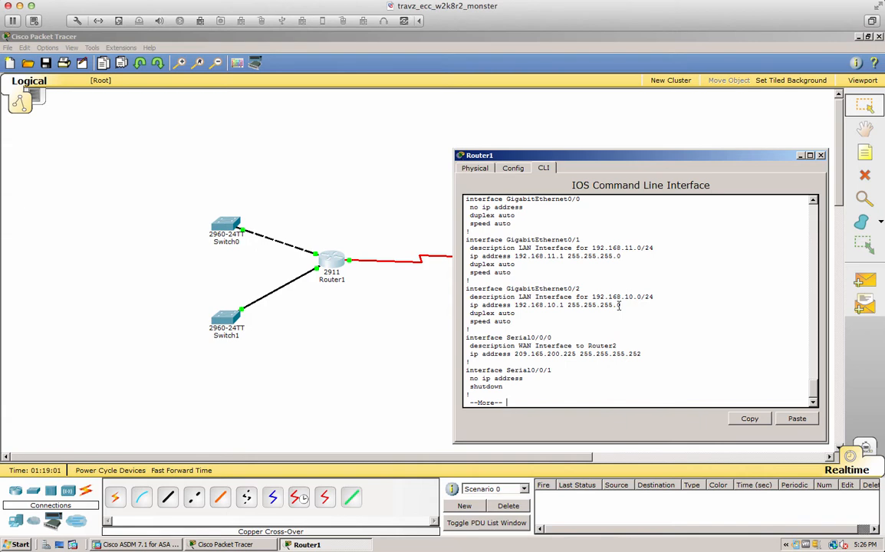
pyautogui.click(820, 155)
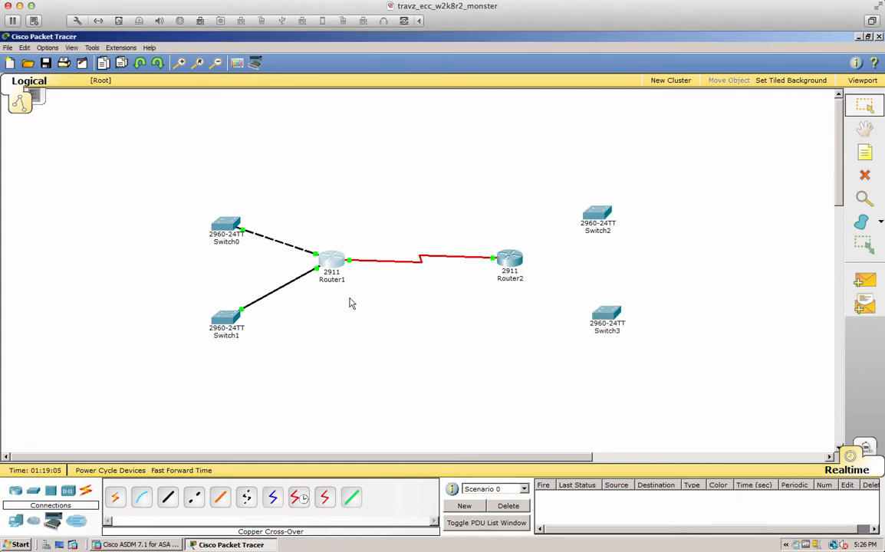
# Place two generic PCs in the workspace, PC0 beside Switch0 and PC1 beside Switch1
pyautogui.click(14, 522)
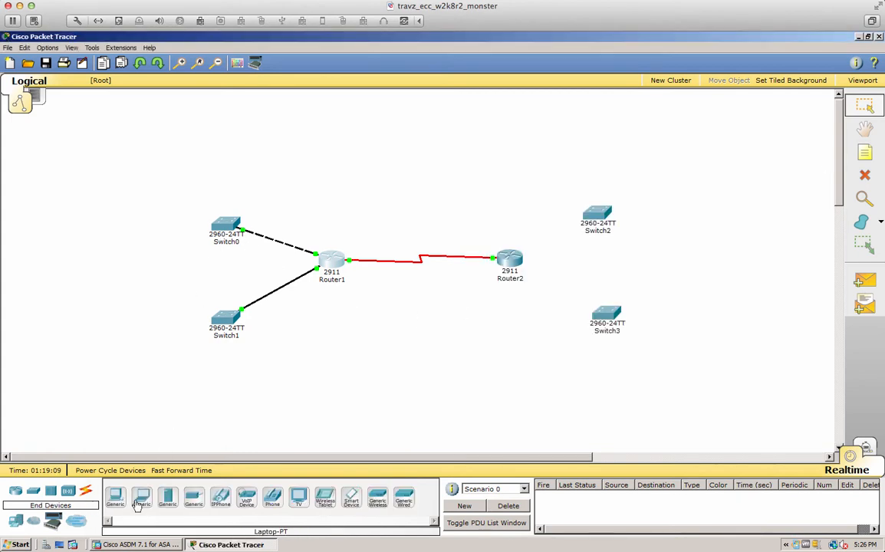
pyautogui.click(137, 504)
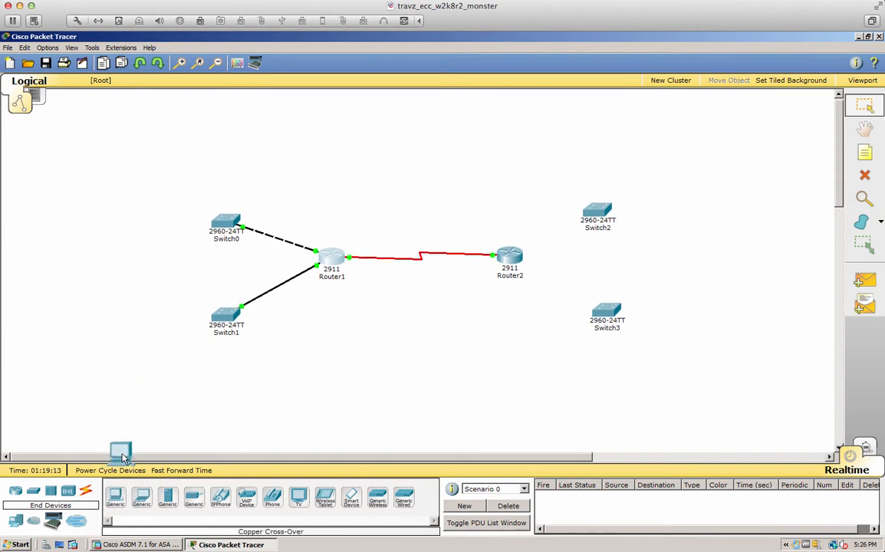
pyautogui.click(146, 229)
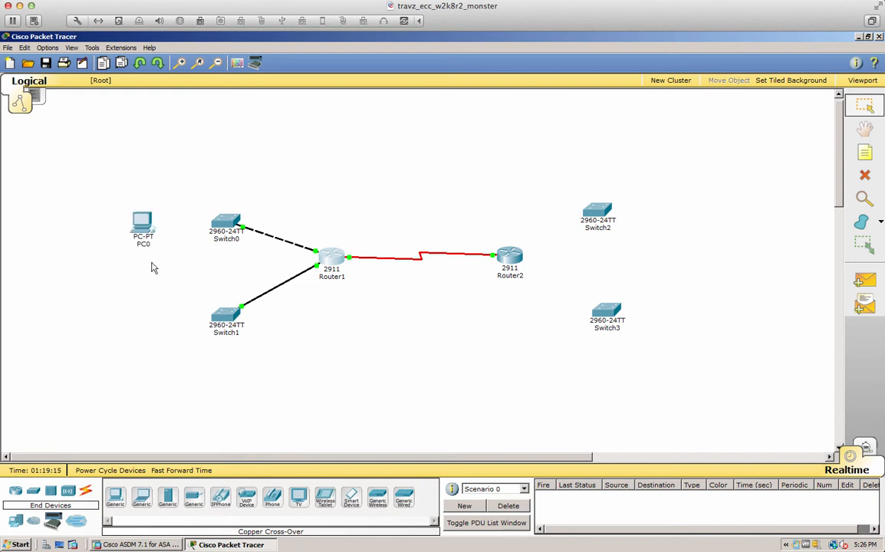
pyautogui.click(115, 498)
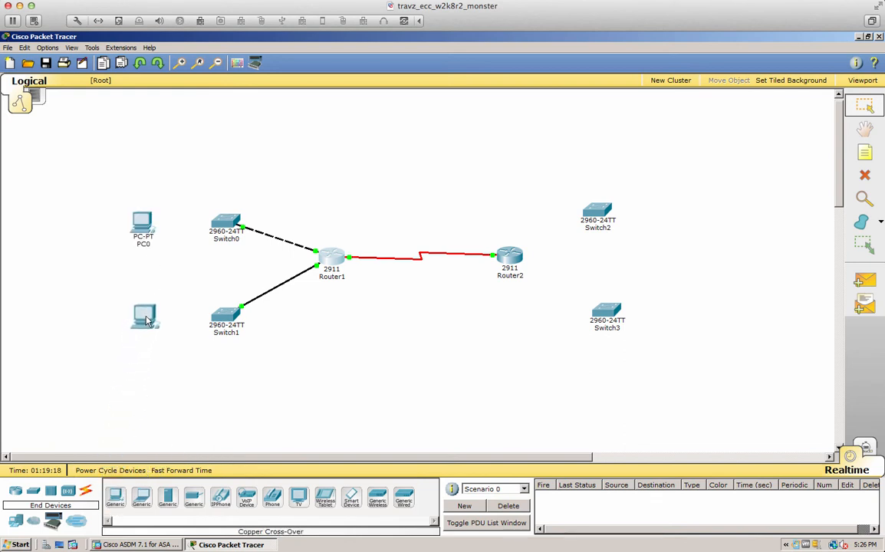
pyautogui.click(144, 322)
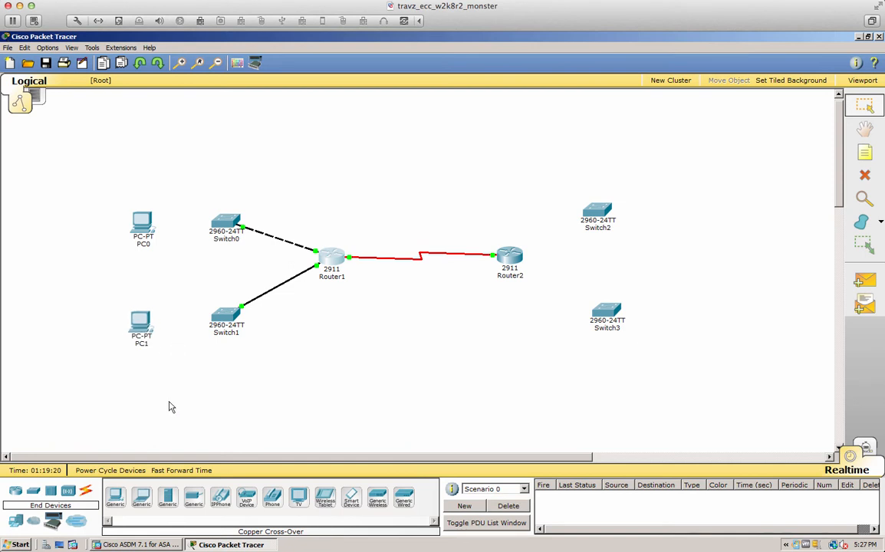
# Connect PC1's FastEthernet0 port to Switch1's FastEthernet0/1 port with a copper straight-through cable
pyautogui.click(85, 492)
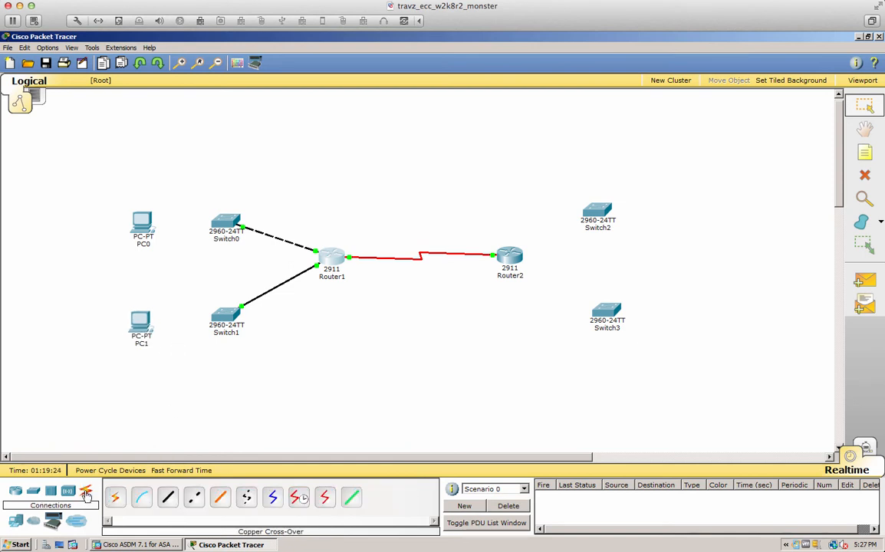
pyautogui.click(168, 497)
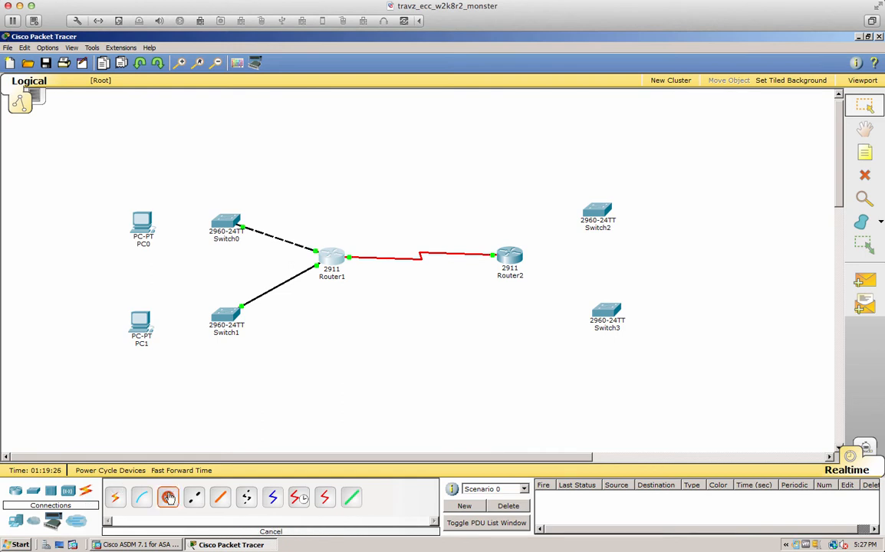
pyautogui.click(143, 317)
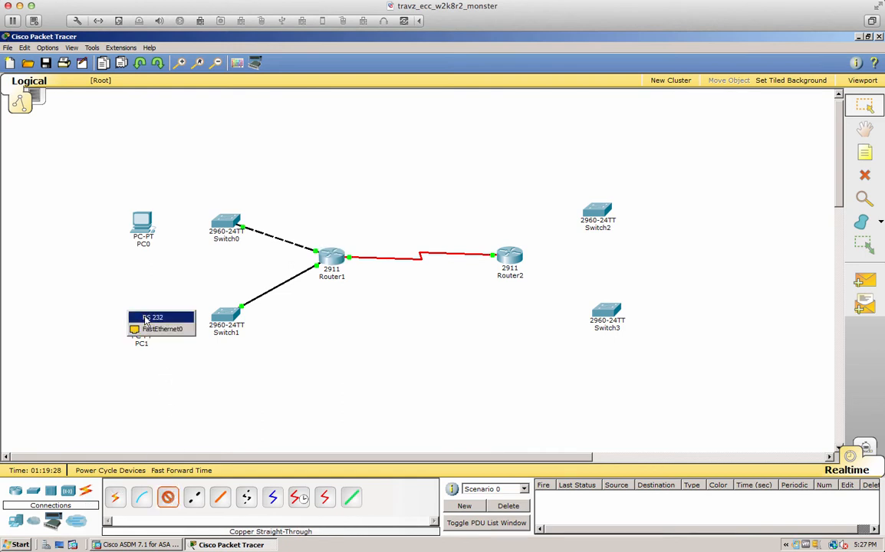
pyautogui.click(152, 328)
pyautogui.click(220, 318)
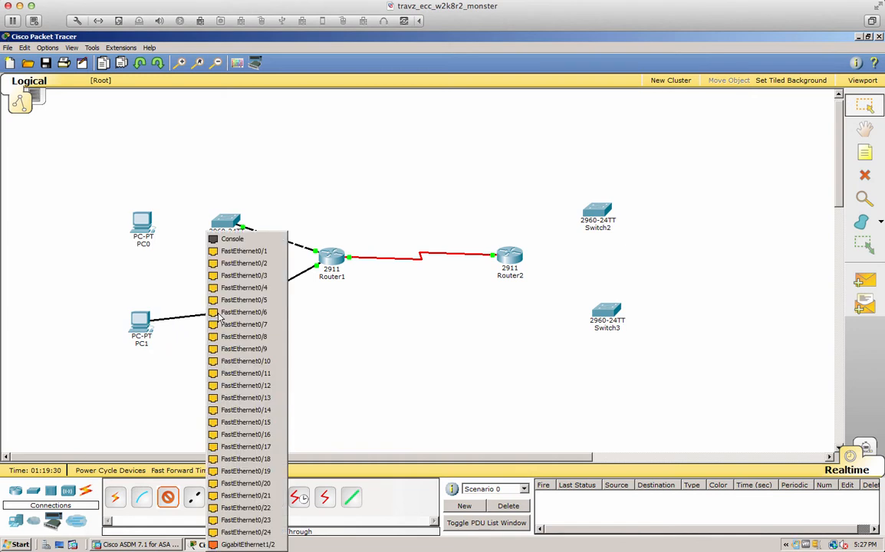
pyautogui.click(220, 251)
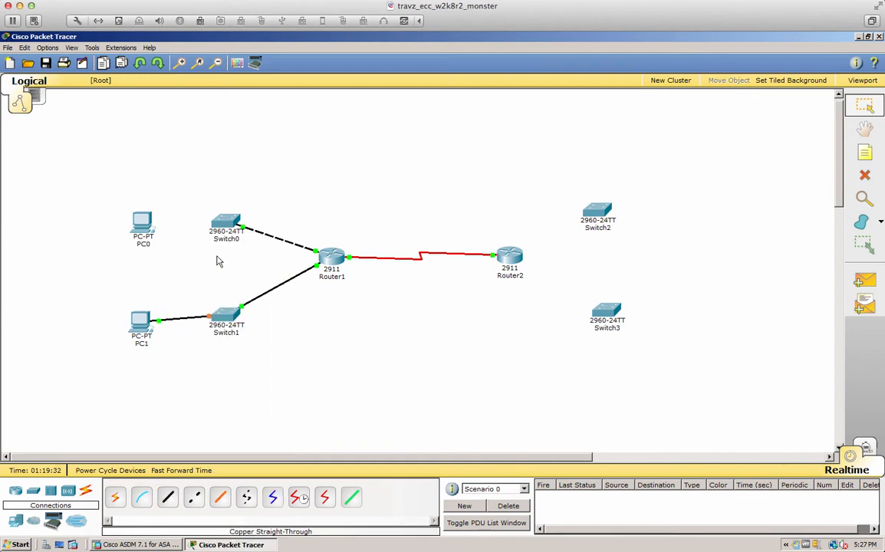
# Connect PC0's FastEthernet0 to Switch0's FastEthernet0/1 with a copper straight-through cable, and align PC1 level with Switch1
pyautogui.click(167, 499)
pyautogui.click(146, 222)
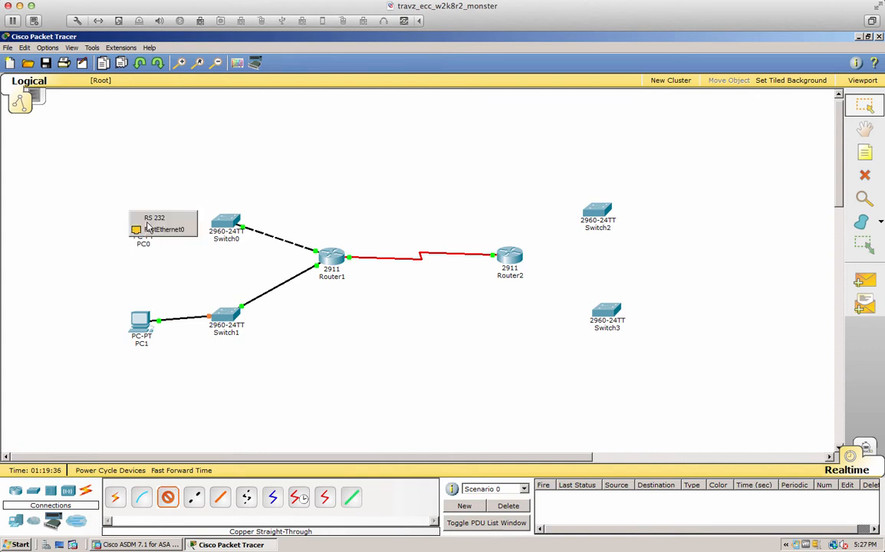
pyautogui.click(147, 228)
pyautogui.click(225, 223)
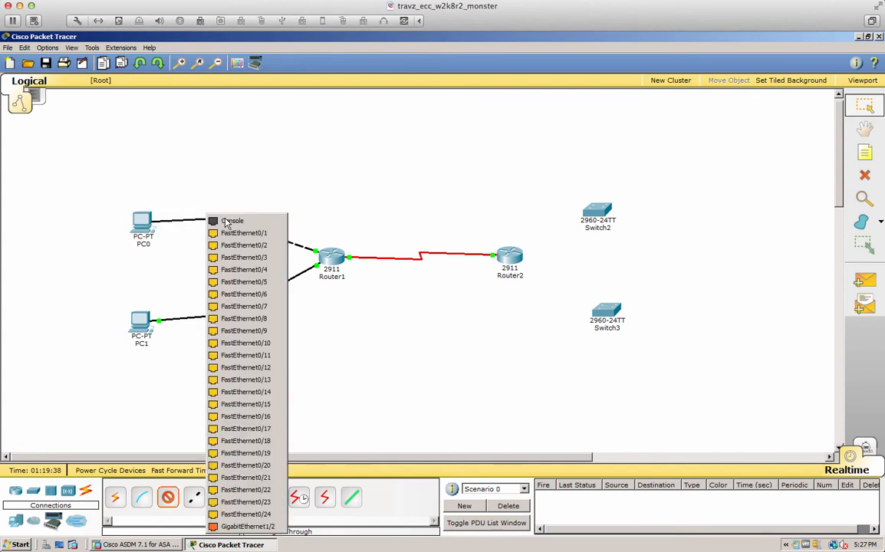
pyautogui.click(230, 232)
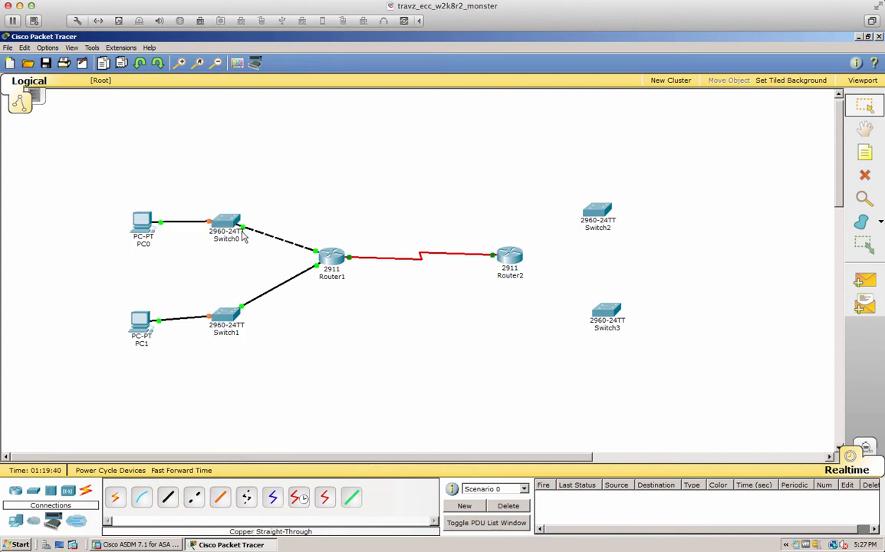
pyautogui.moveTo(140, 323); pyautogui.dragTo(141, 319)
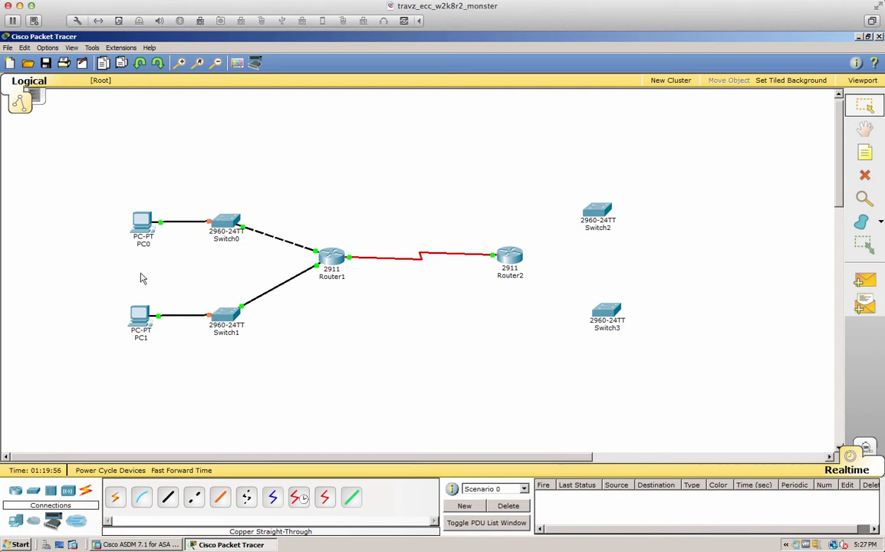
# Give PC0 the static IP address 192.168.10.10 with subnet mask 255.255.255.0
pyautogui.moveTo(143, 235)
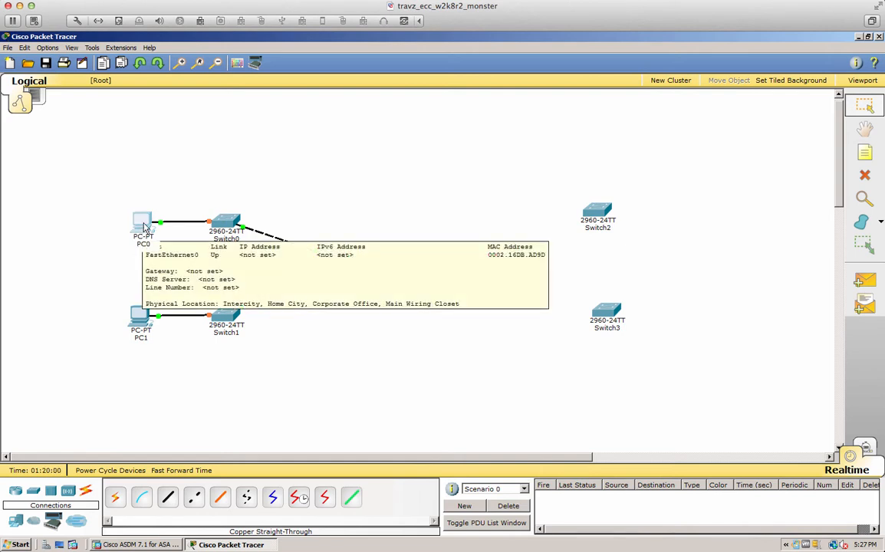
pyautogui.click(145, 226)
pyautogui.click(144, 226)
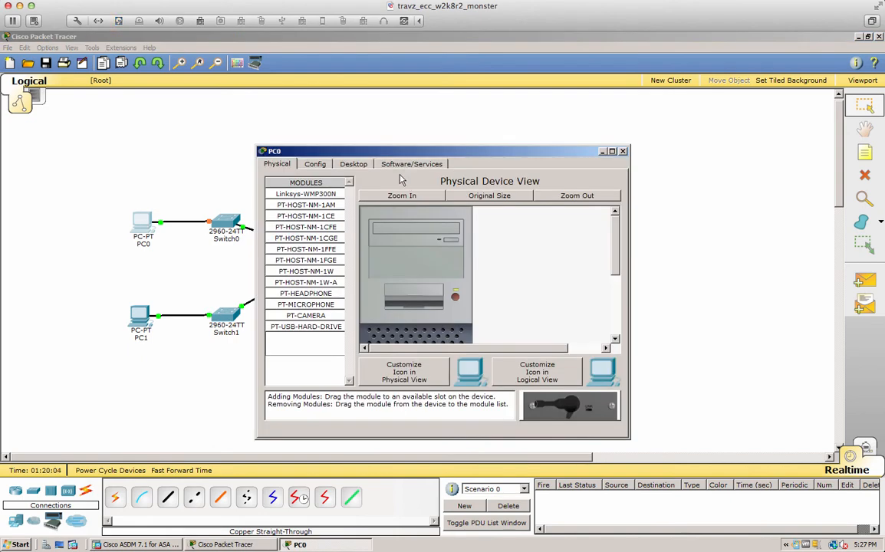
pyautogui.click(354, 165)
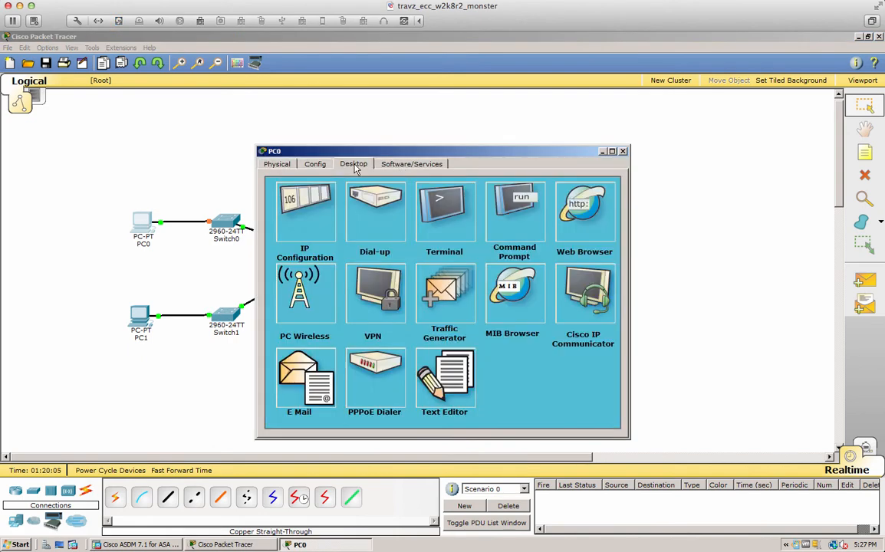
pyautogui.click(295, 215)
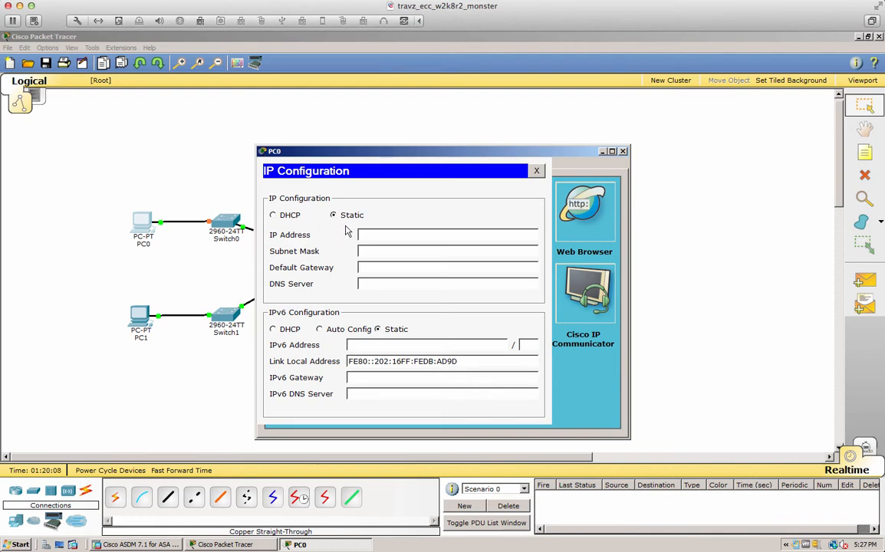
pyautogui.click(367, 235)
pyautogui.write('192.168.10.10')
pyautogui.press('Tab')
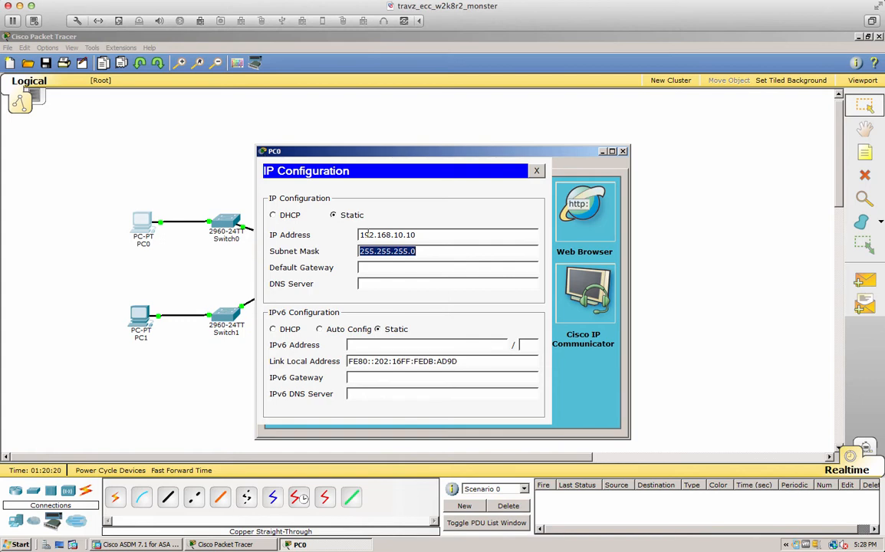
pyautogui.press('Tab')
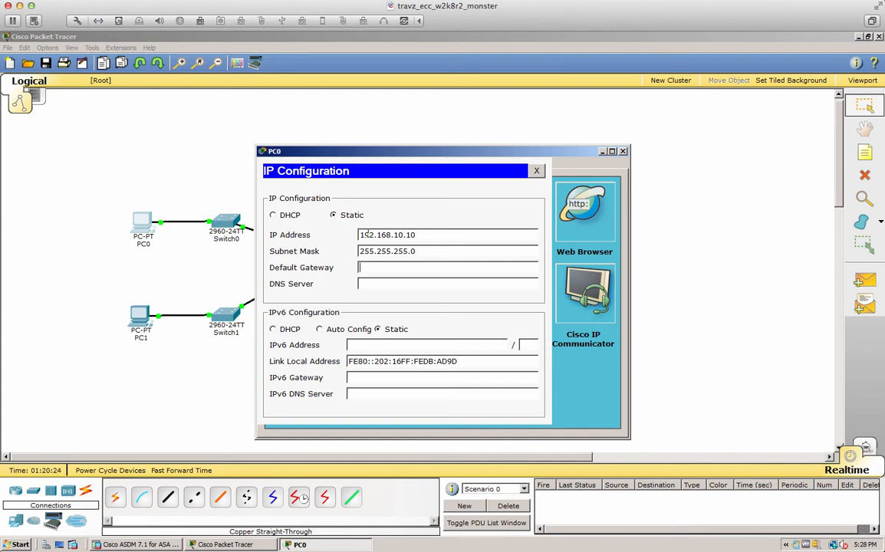
# Set PC0's default gateway to 192.168.10.1 and close its IP configuration, keeping the topology around Router1 in view
pyautogui.moveTo(384, 151); pyautogui.dragTo(581, 162)
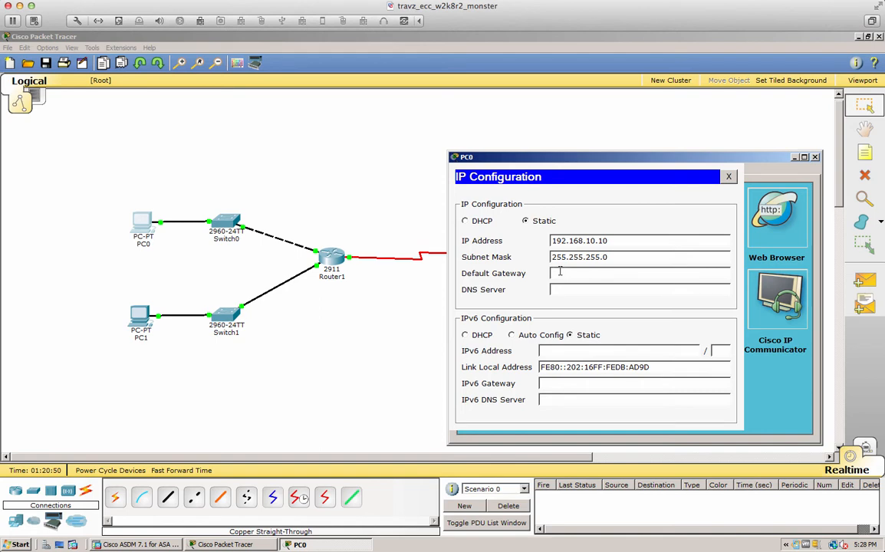
pyautogui.write('192.168.10.1')
pyautogui.click(726, 181)
# Ping Router1's LAN address 192.168.10.1 from PC0's command prompt
pyautogui.click(695, 211)
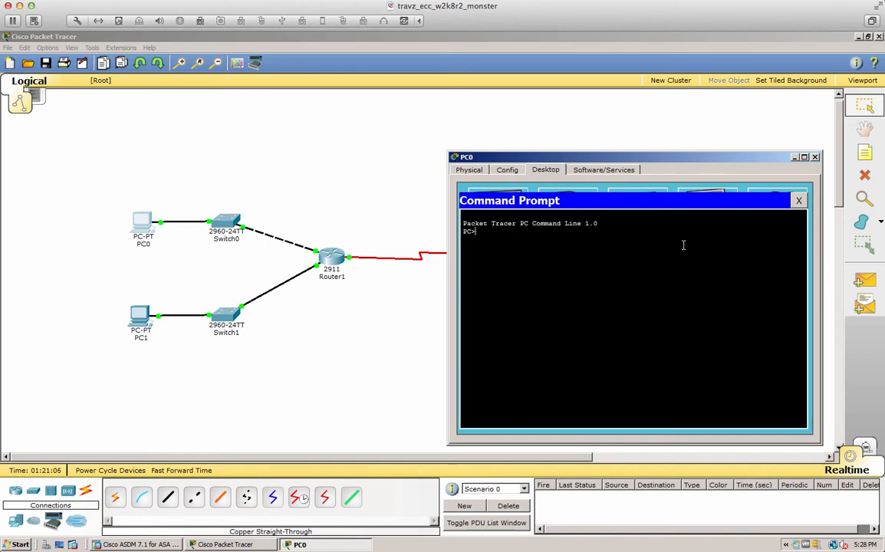
pyautogui.write('ping 192.168.10.1')
pyautogui.press('Return')
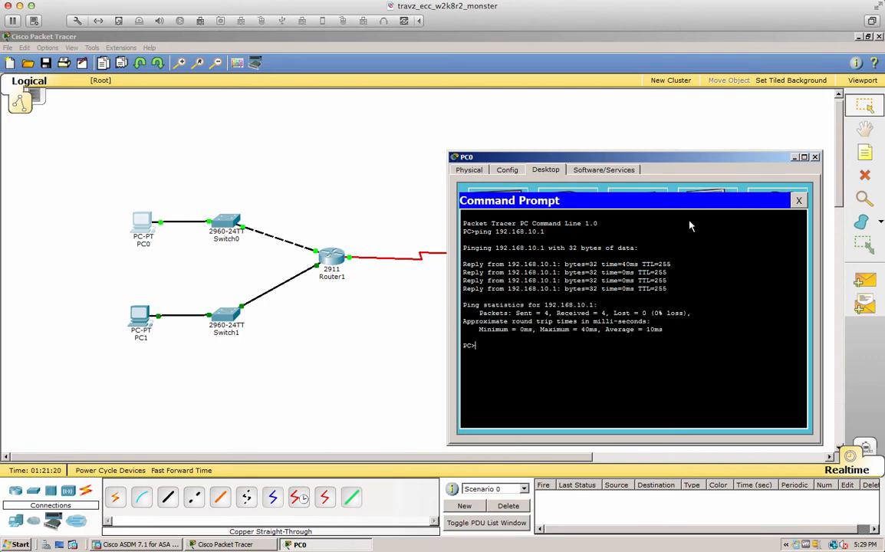
# Uncover the serial link between the routers, ping 209.165.200.225 from PC0, and try to clear the prompt with "cls"
pyautogui.moveTo(693, 155); pyautogui.dragTo(647, 293)
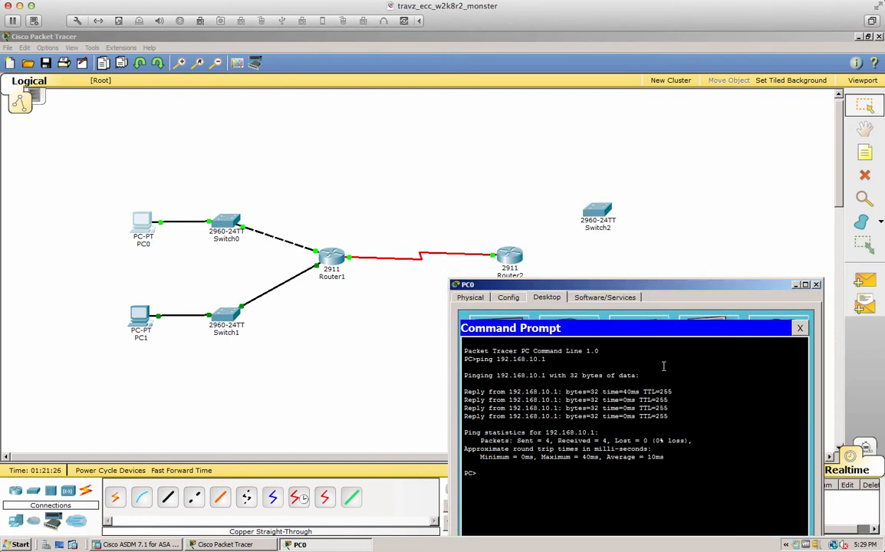
pyautogui.write('ping 2')
pyautogui.write('09.165.200.225')
pyautogui.press('Return')
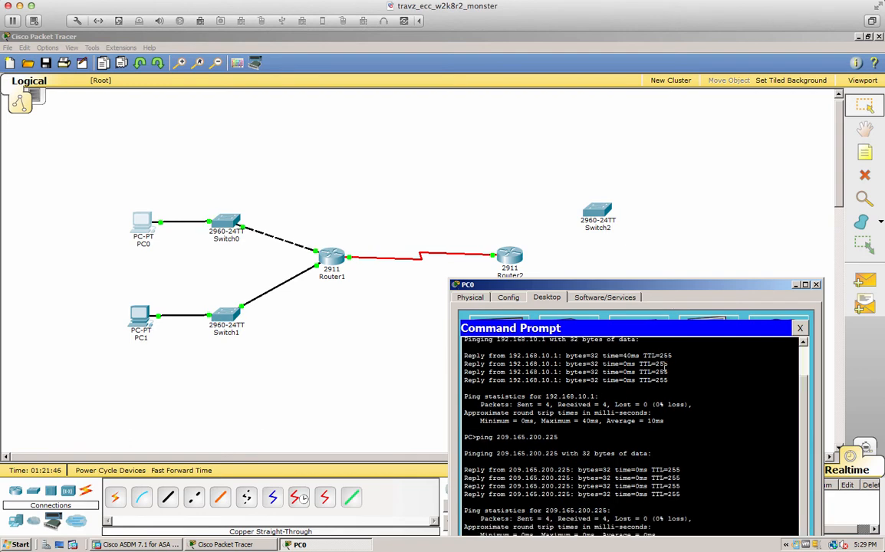
pyautogui.write('cls')
pyautogui.press('Return')
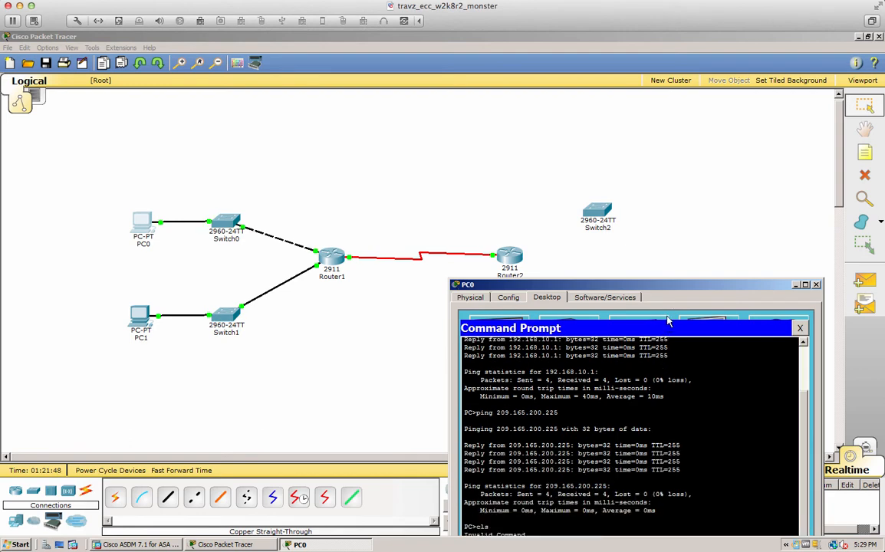
# Ping 209.165.200.226 from PC0's command prompt with the topology uncovered, and close the prompt
pyautogui.moveTo(669, 286); pyautogui.dragTo(671, 141)
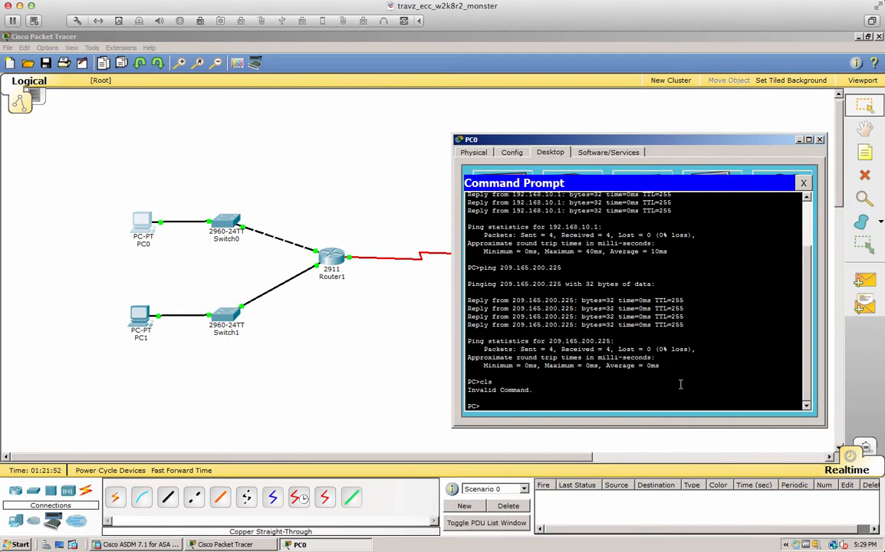
pyautogui.write('ping 209.165.200.226')
pyautogui.press('Return')
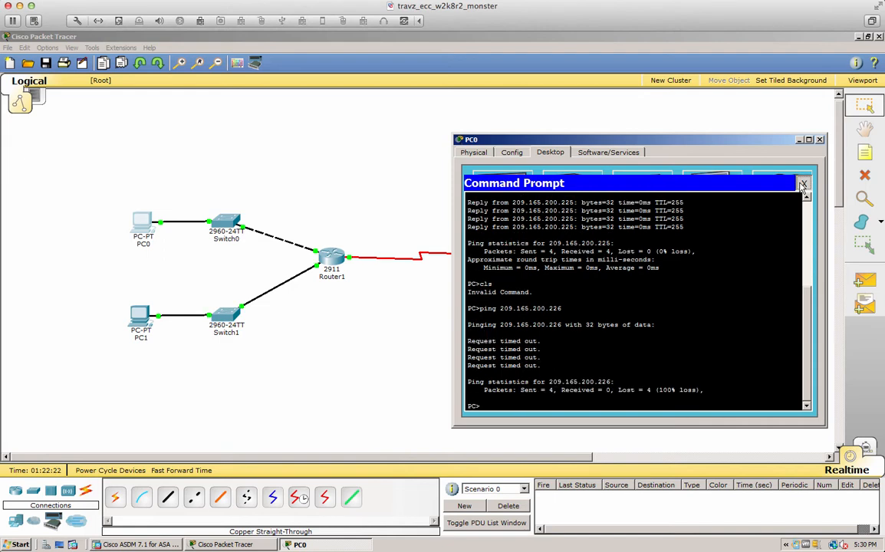
pyautogui.click(802, 185)
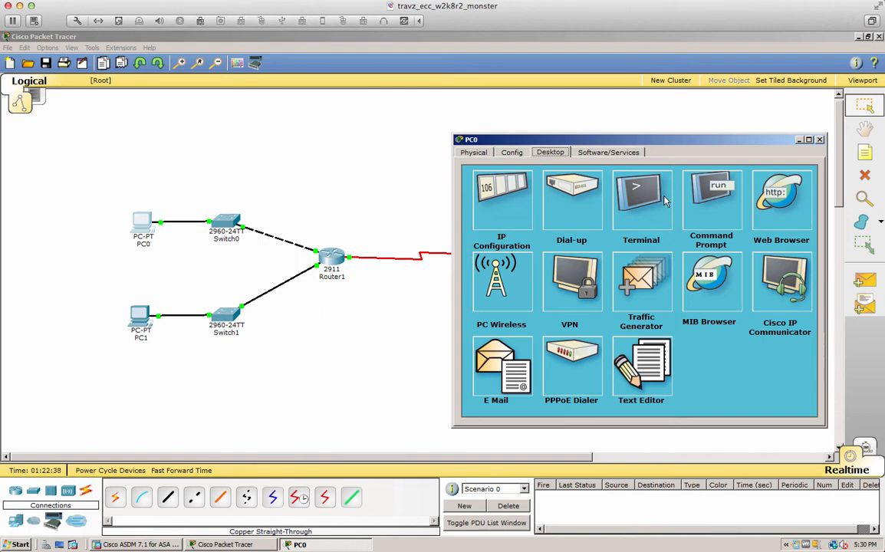
# Rename PC0 to PC01 in its global settings and close its device window
pyautogui.click(513, 152)
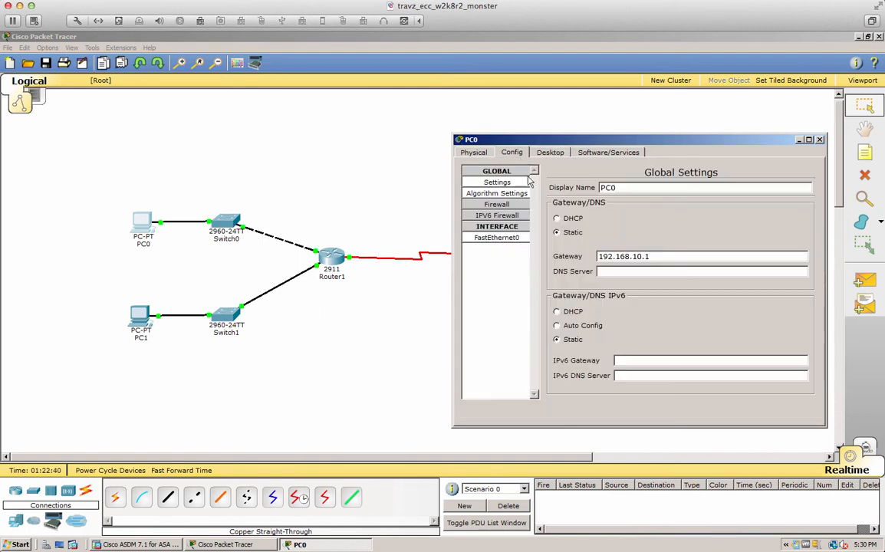
pyautogui.press('BackSpace')
pyautogui.write('1')
pyautogui.write('1')
pyautogui.press('Return')
pyautogui.press('BackSpace')
pyautogui.press('BackSpace')
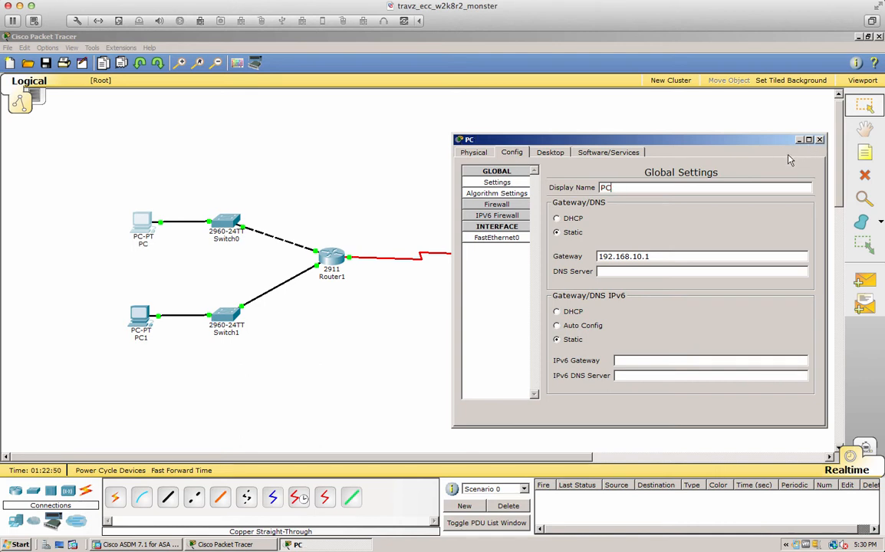
pyautogui.write('01')
pyautogui.click(819, 140)
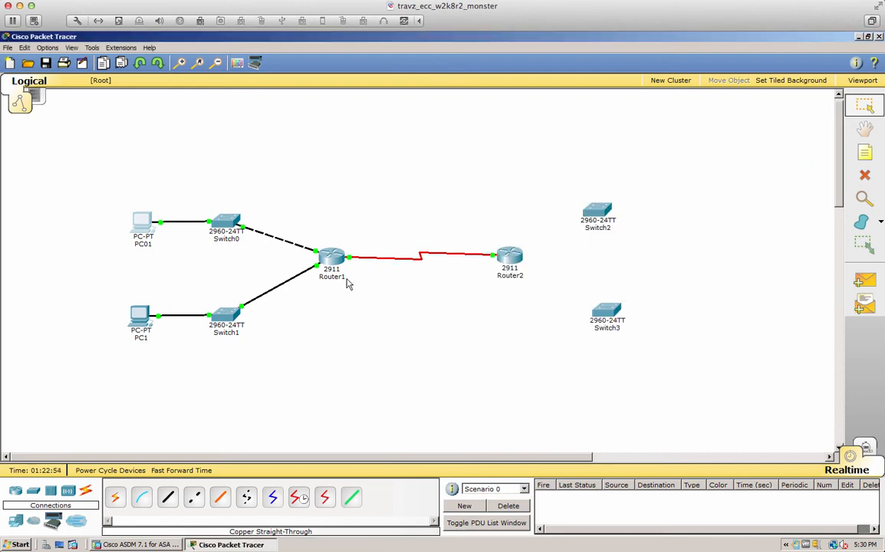
# Rename PC1, connected to Switch1, to PC02 in its global settings
pyautogui.click(139, 312)
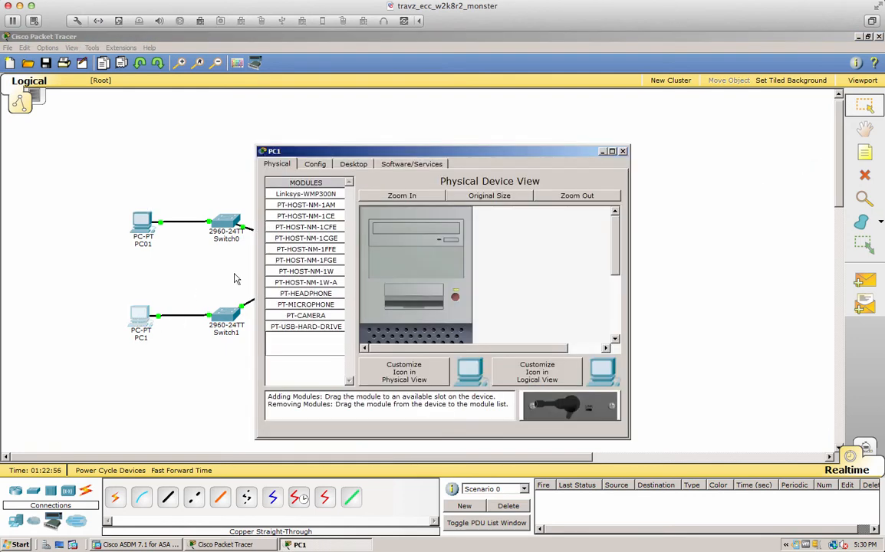
pyautogui.click(314, 165)
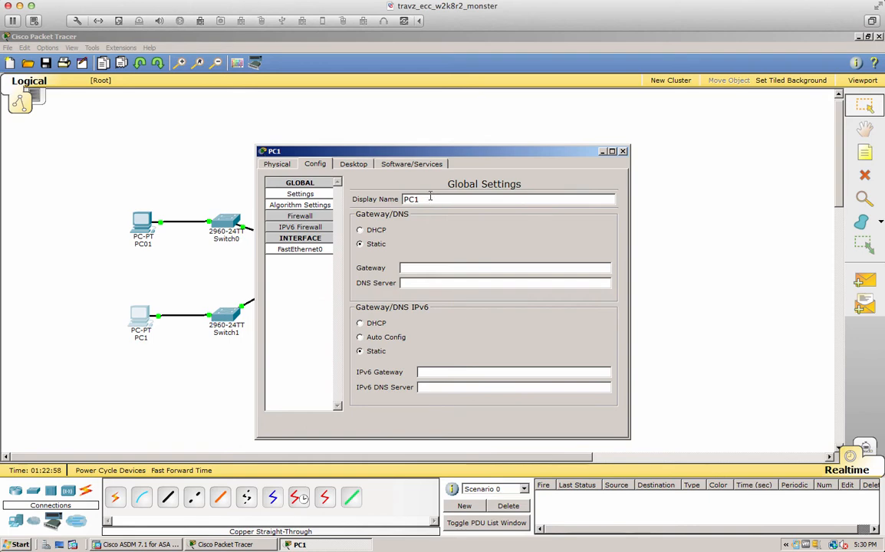
pyautogui.press('BackSpace')
pyautogui.write('02')
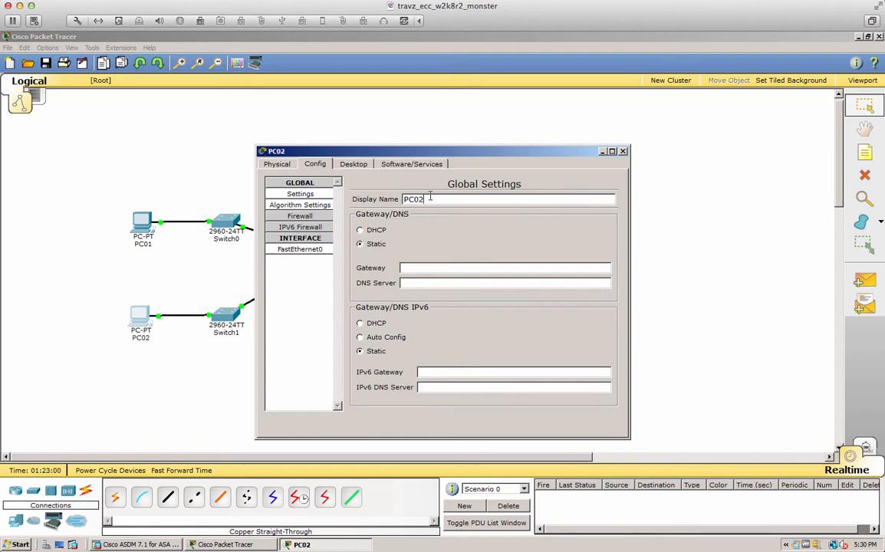
# Give PC02 the static IP address 192.168.11.10 with subnet mask 255.255.255.0
pyautogui.click(351, 164)
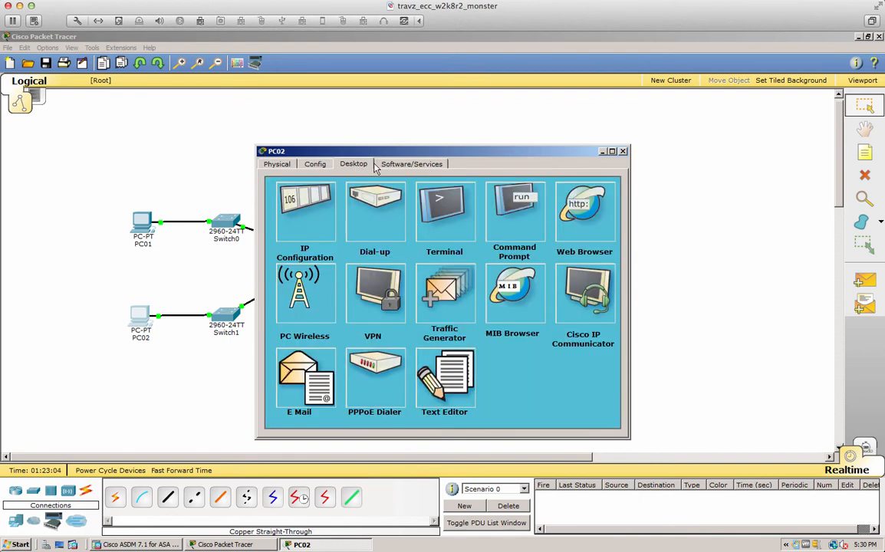
pyautogui.click(306, 203)
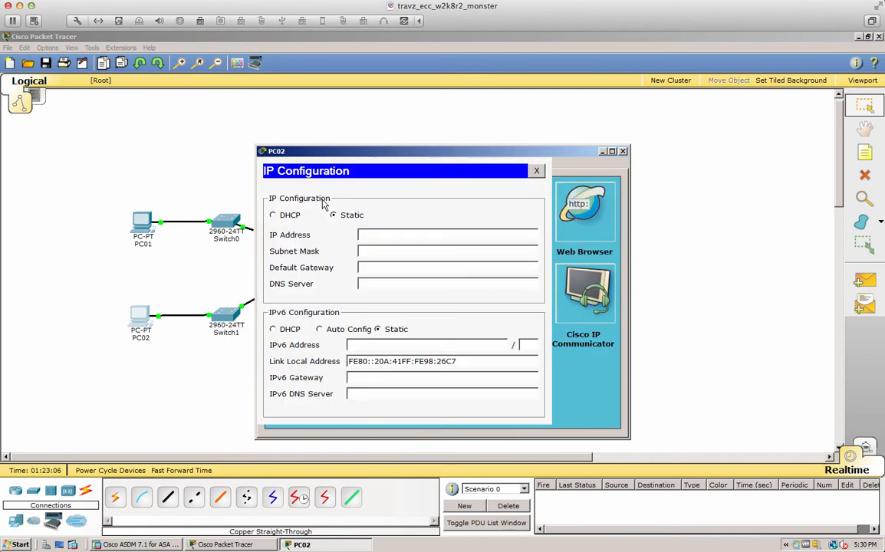
pyautogui.click(372, 233)
pyautogui.write('192.168.11.10')
pyautogui.press('Tab')
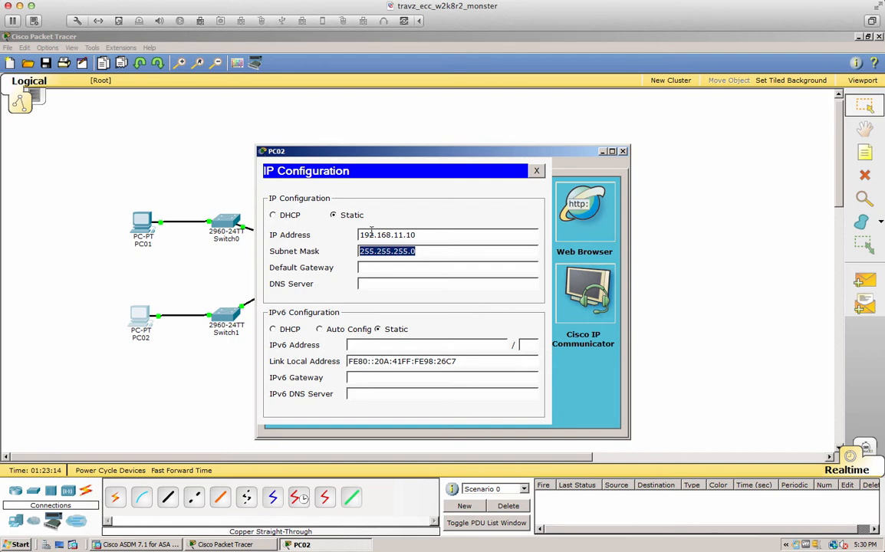
pyautogui.press('Tab')
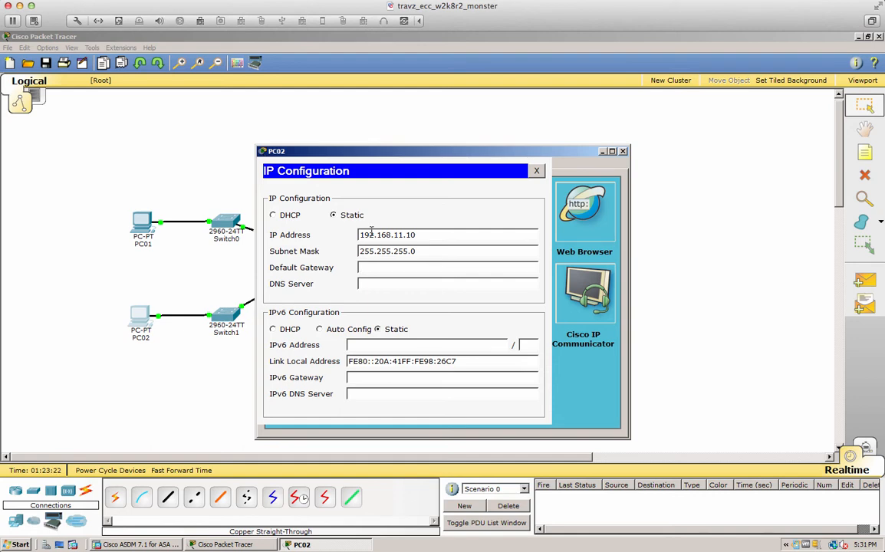
# Set PC02's default gateway to 192.168.11.1 and close its IP configuration, keeping the topology around Router1 in view
pyautogui.write('192.168.11.1')
pyautogui.click(536, 171)
pyautogui.moveTo(517, 157); pyautogui.dragTo(712, 156)
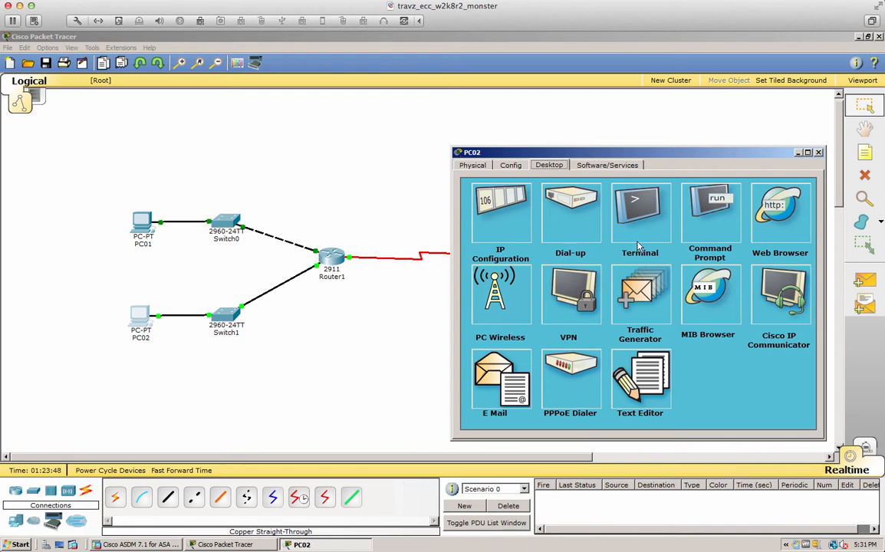
# Ping Router1's LAN address 192.168.11.1 from PC02's command prompt
pyautogui.click(695, 218)
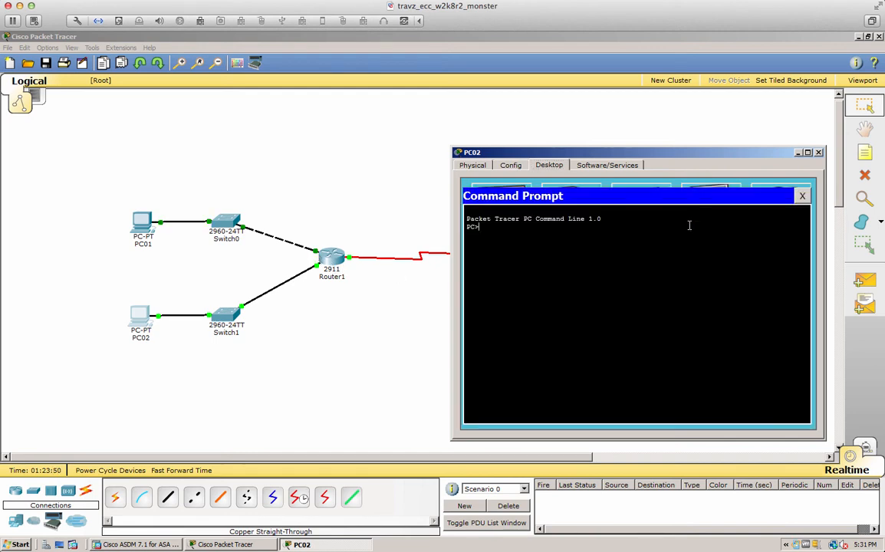
pyautogui.write('ping 192.168.11.1')
pyautogui.press('BackSpace')
pyautogui.press('BackSpace')
pyautogui.write('1.1')
pyautogui.press('Return')
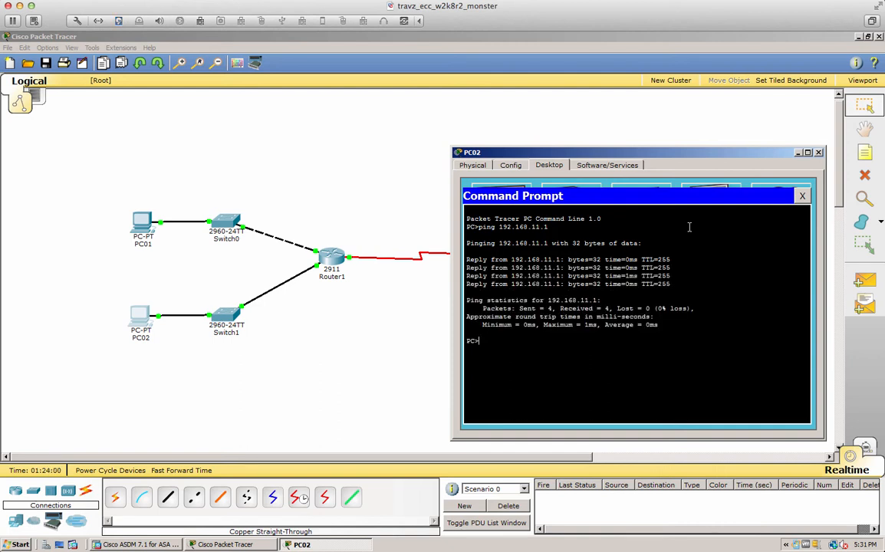
# Ping Router1's serial address 209.165.200.225 from PC02
pyautogui.write('ping 2')
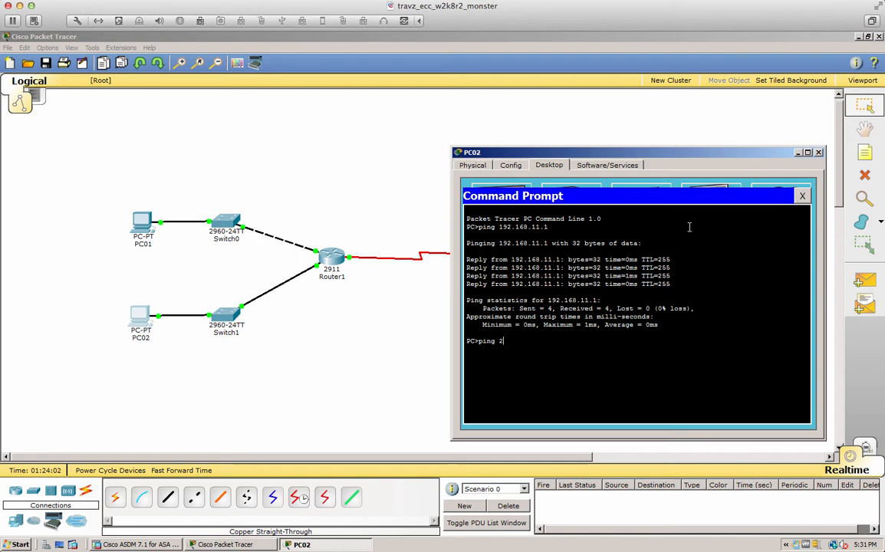
pyautogui.write('09.165.200.')
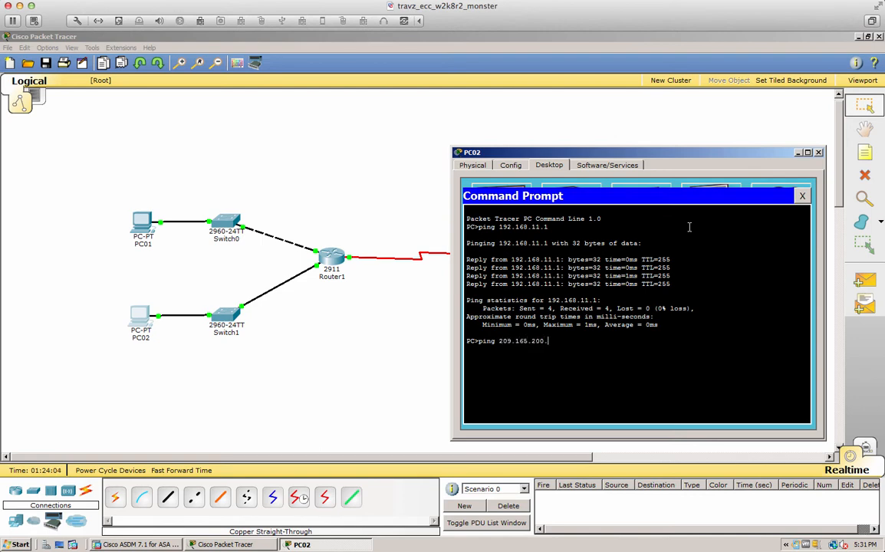
pyautogui.write('225')
pyautogui.press('Return')
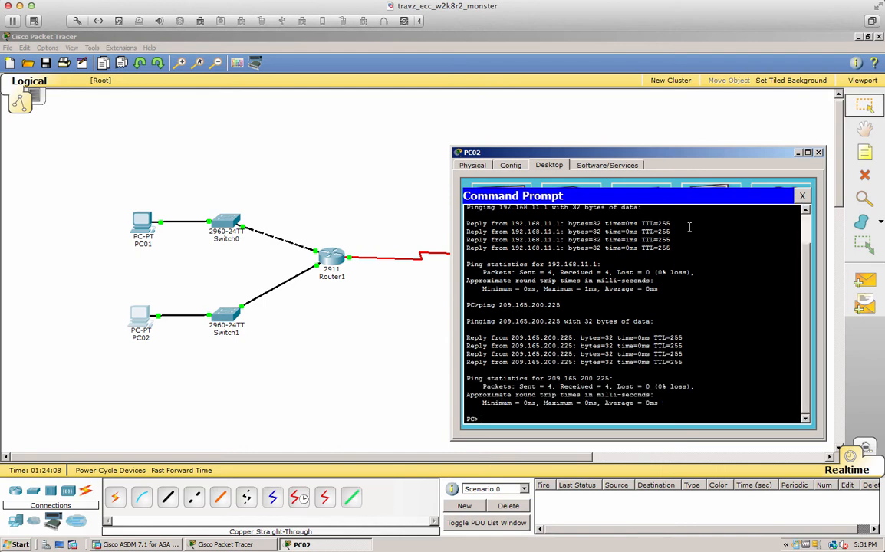
# Ping Router2's serial address 209.165.200.226 from PC02, and close the prompt and the device window
pyautogui.write('ping 209.165.200.226')
pyautogui.press('Return')
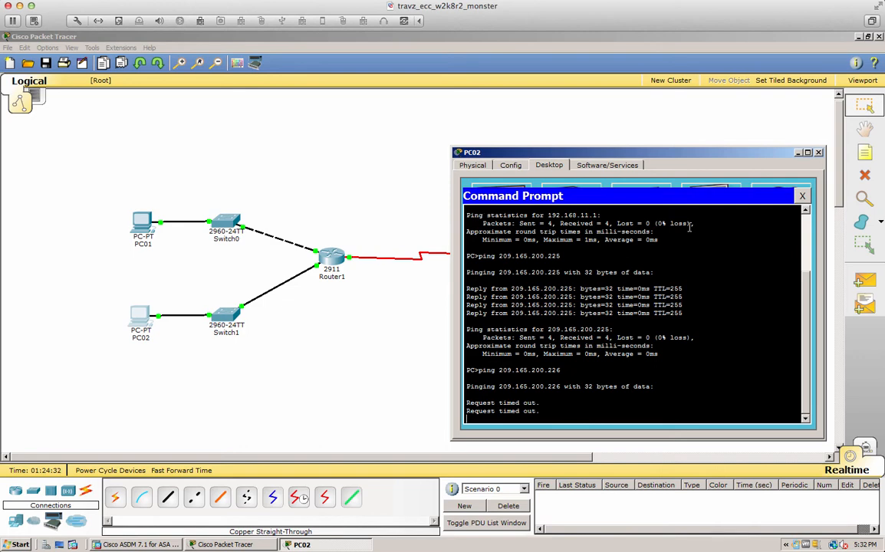
pyautogui.click(802, 197)
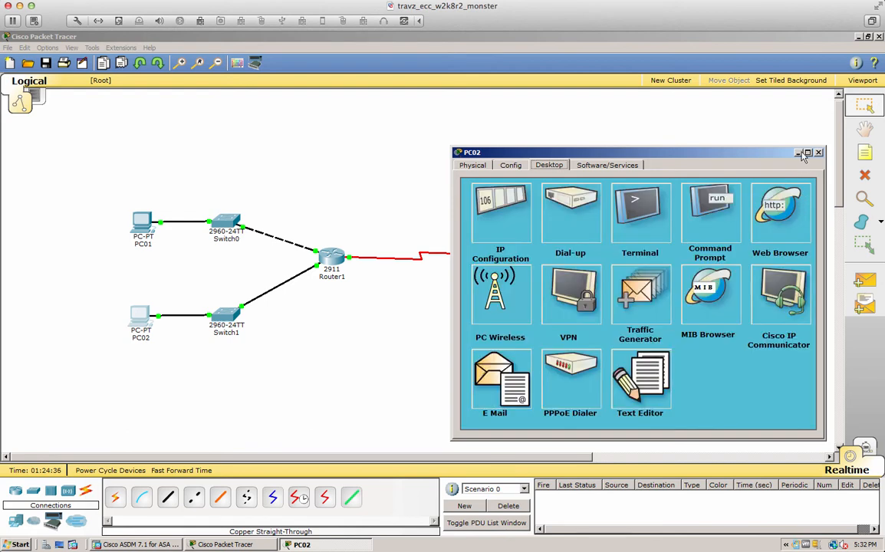
pyautogui.click(817, 154)
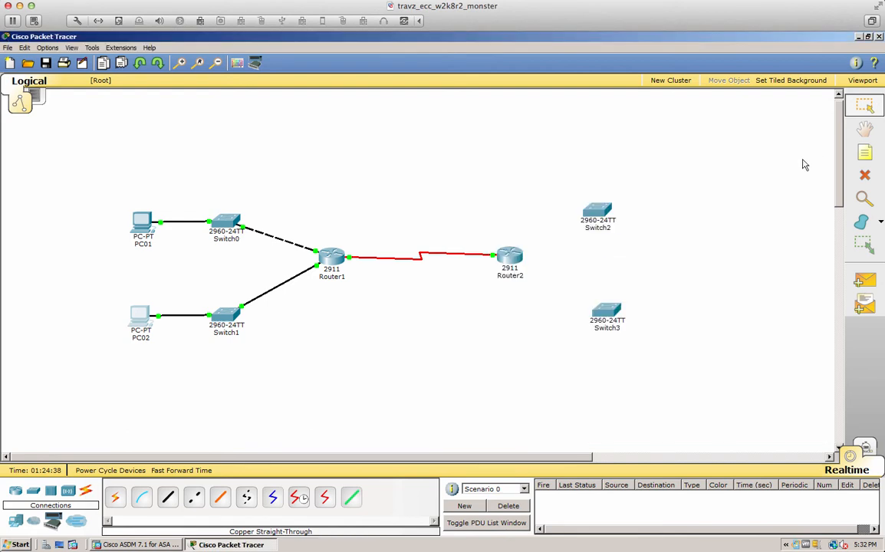
# Line up Switch2 above Switch3, and enter privileged EXEC mode on Router2's command line
pyautogui.moveTo(598, 215); pyautogui.dragTo(608, 215)
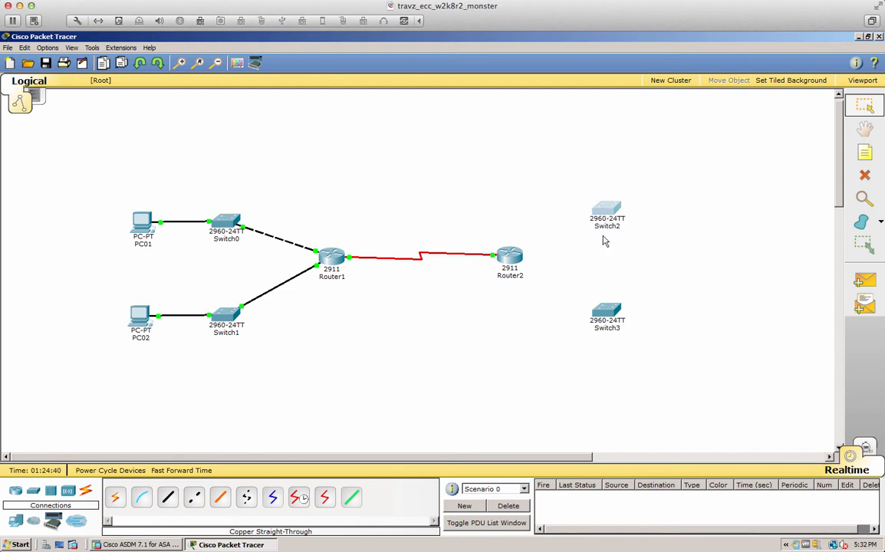
pyautogui.click(512, 258)
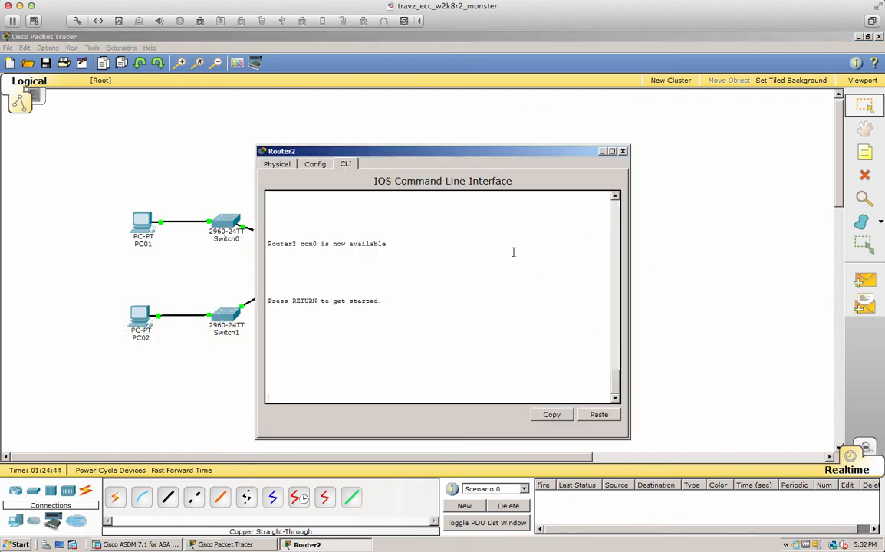
pyautogui.moveTo(458, 155); pyautogui.dragTo(214, 158)
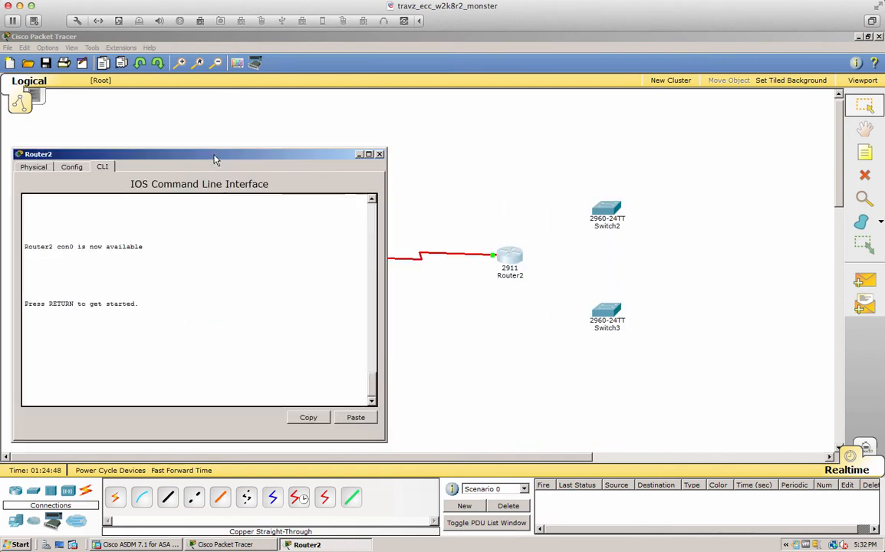
pyautogui.press('Return')
pyautogui.press('Return')
pyautogui.press('Return')
pyautogui.press('Return')
pyautogui.press('Return')
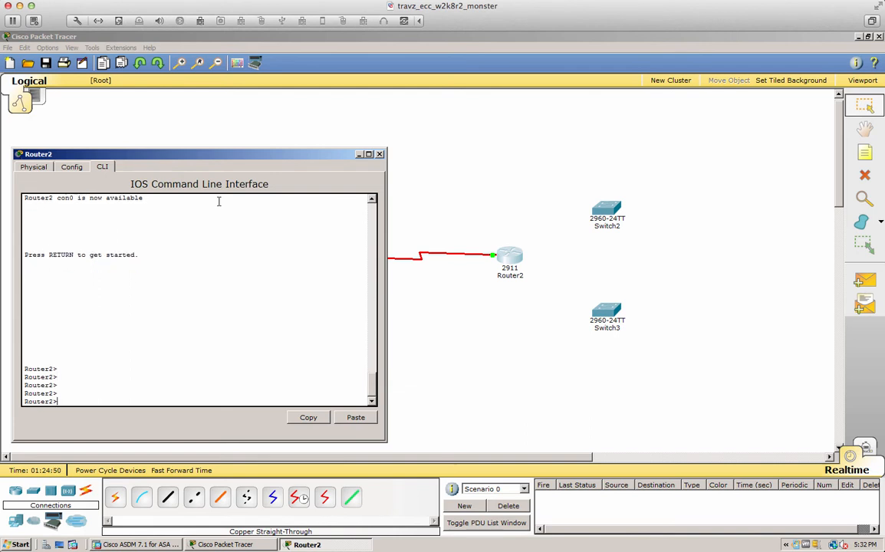
pyautogui.write('en')
pyautogui.press('Return')
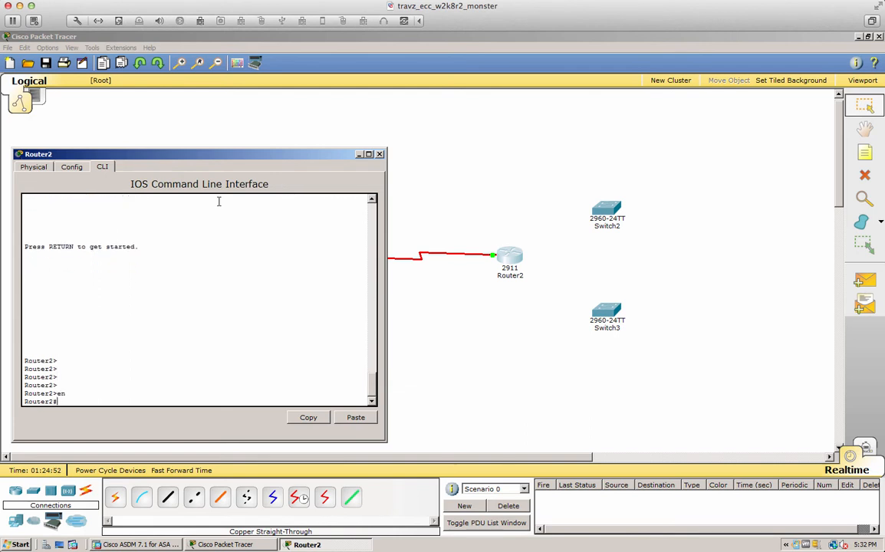
# Display Router2's running configuration with "sh run" and page through its interface settings to the end of the Vlan1 section
pyautogui.write('sh run')
pyautogui.press('Return')
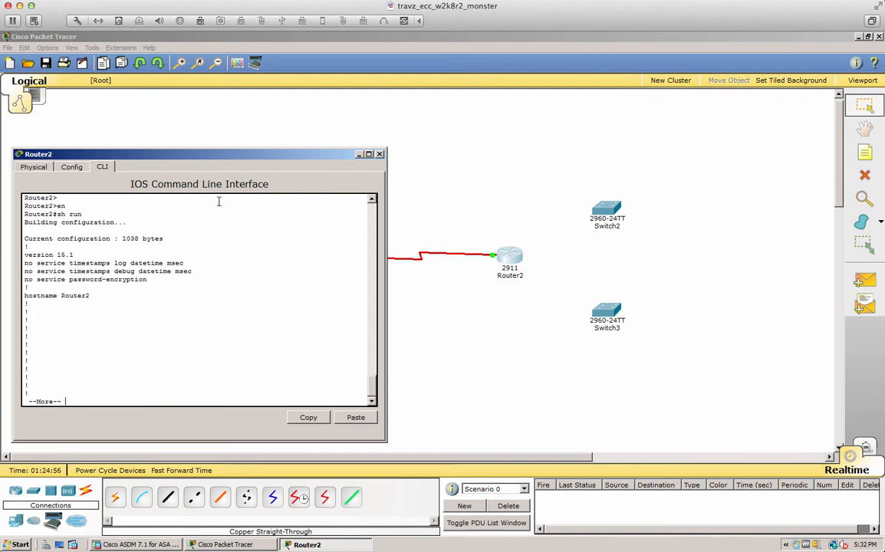
pyautogui.press('space')
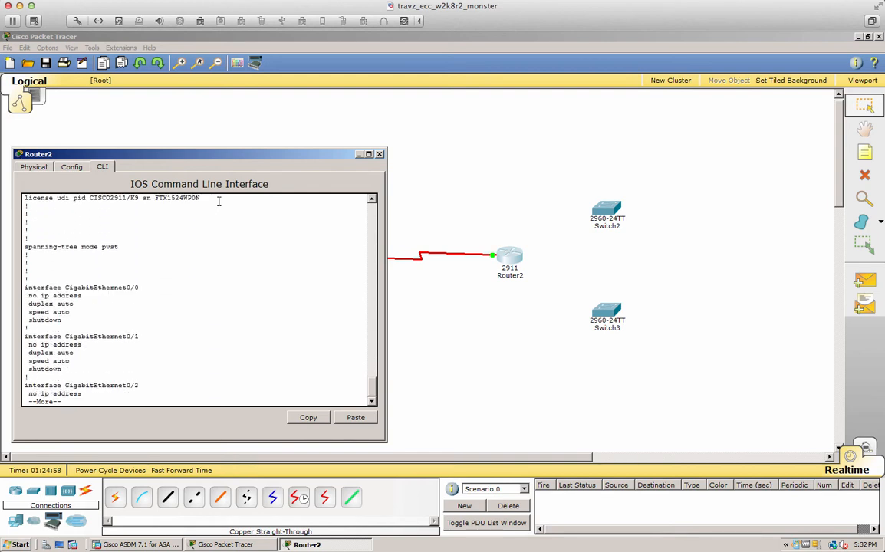
pyautogui.press('Return')
pyautogui.press('Return')
pyautogui.press('Return')
pyautogui.press('Return')
pyautogui.press('Return')
pyautogui.press('Return')
pyautogui.press('Return')
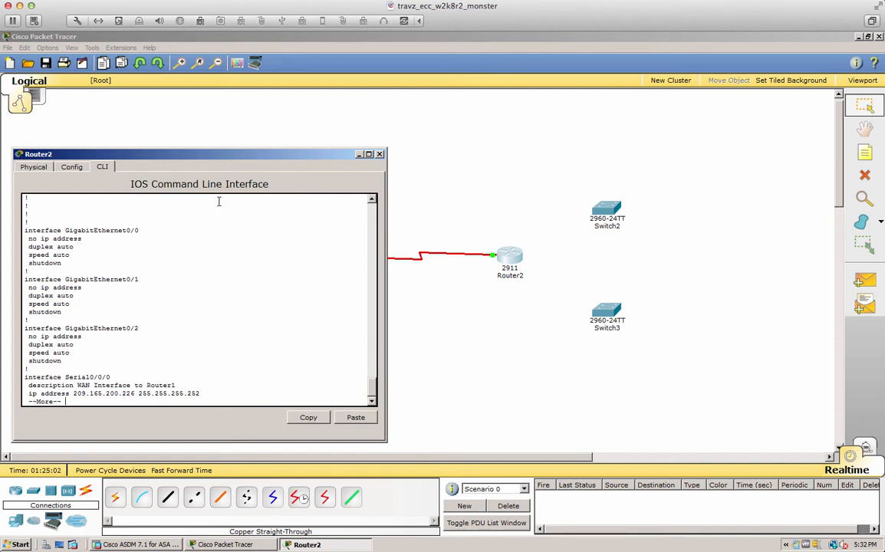
pyautogui.press('Return')
pyautogui.press('Return')
pyautogui.press('Return')
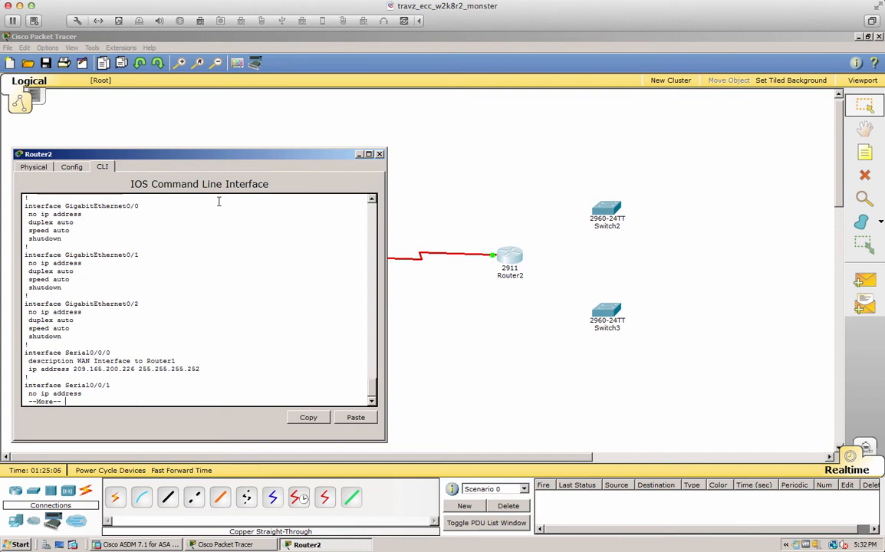
pyautogui.press('space')
pyautogui.press('space')
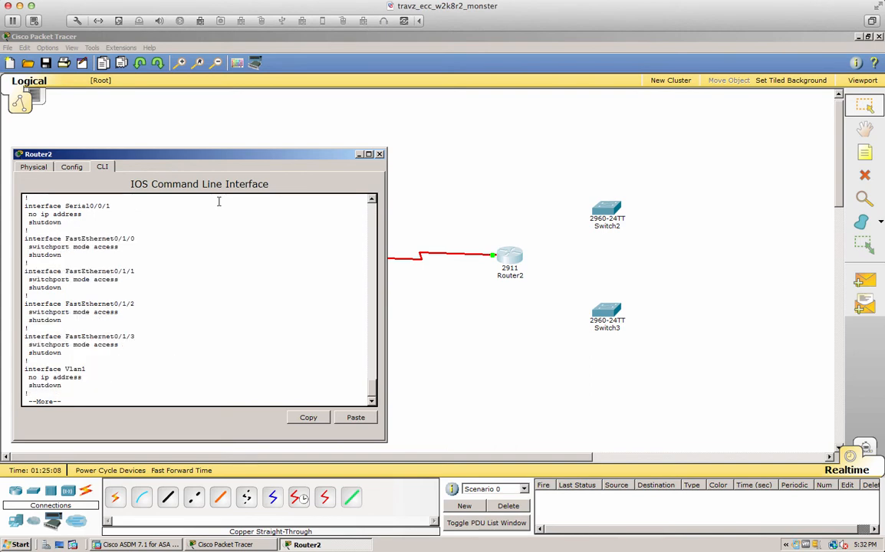
# Display Router2's routing table with "sh ip route" to examine its known networks
pyautogui.write('sh ip route')
pyautogui.press('Return')
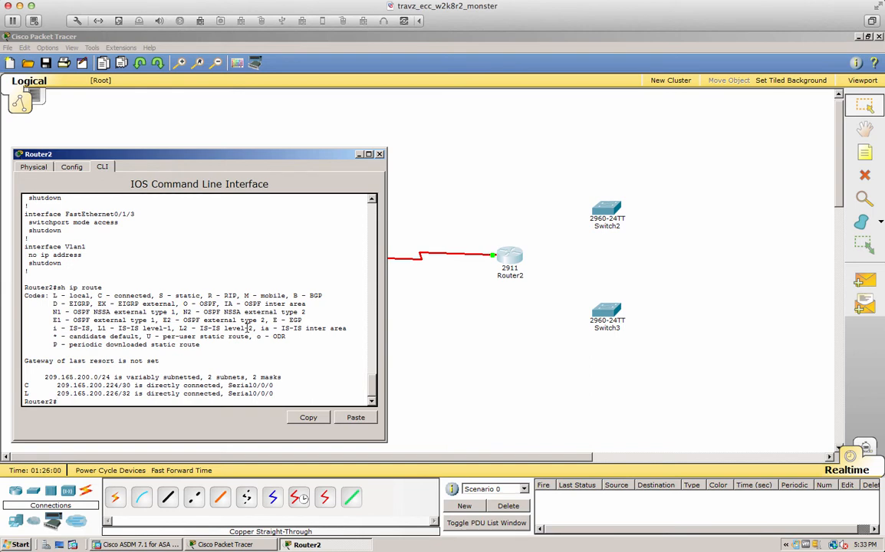
pyautogui.press('Return')
pyautogui.press('Return')
pyautogui.press('Return')
# Enter global configuration mode on Router2 with "conf t"
pyautogui.write('con ft')
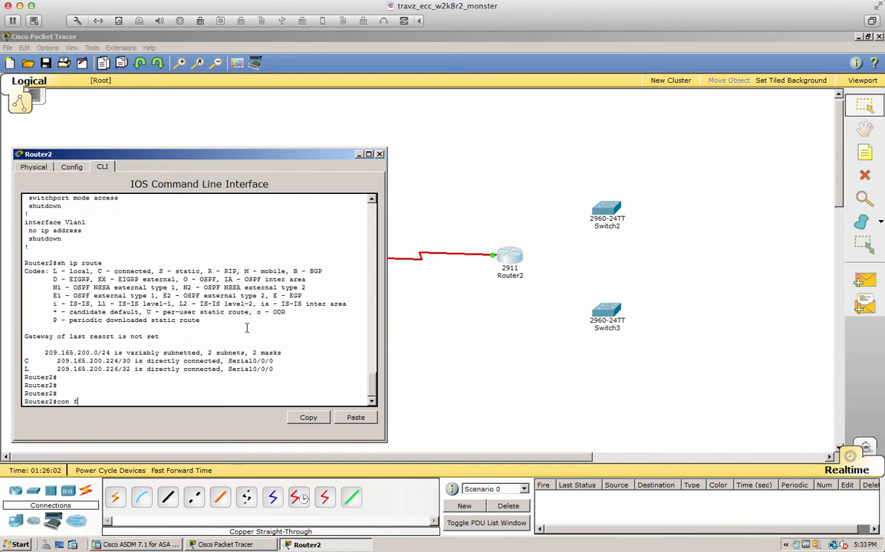
pyautogui.press('Return')
pyautogui.write('conf t')
pyautogui.press('Return')
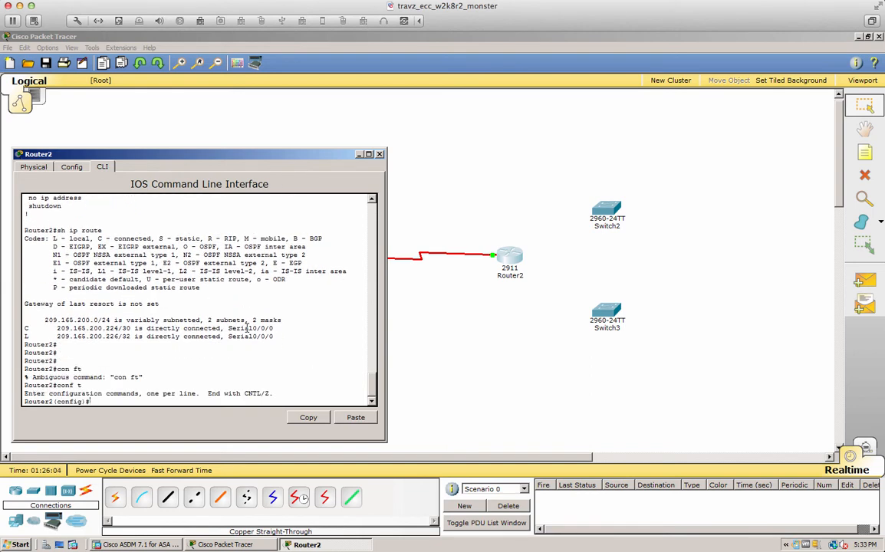
# Open interface gi0/1 on Router2 for configuration and enable it with "no shut"
pyautogui.write('int gi0/1')
pyautogui.press('Return')
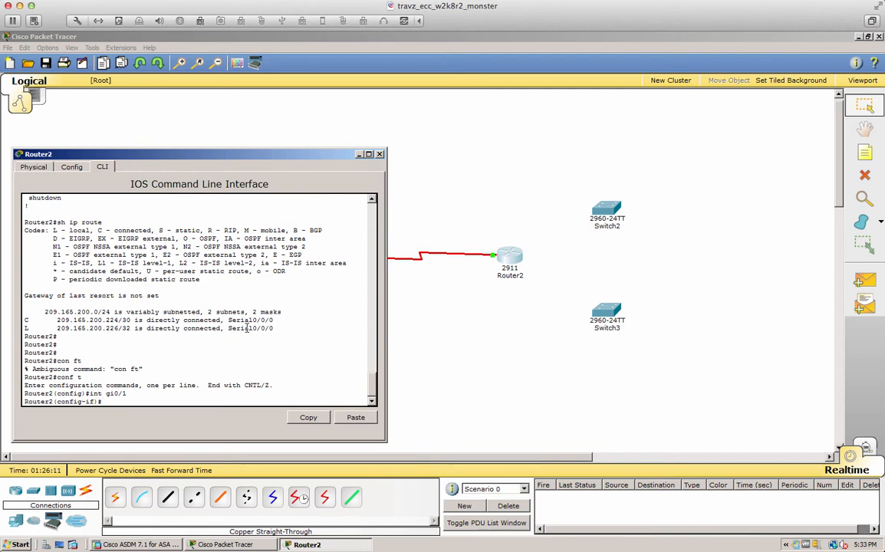
pyautogui.write('no shut')
pyautogui.press('Return')
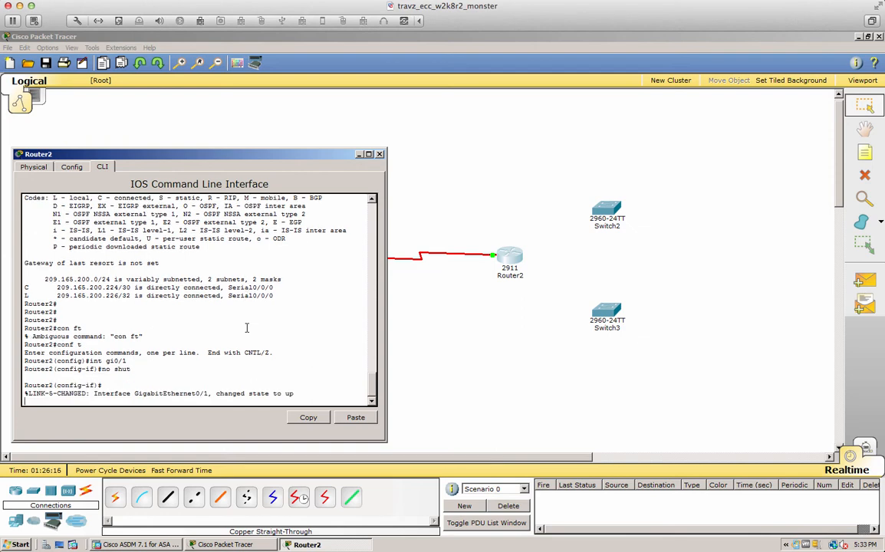
pyautogui.press('Return')
pyautogui.press('Return')
pyautogui.press('Return')
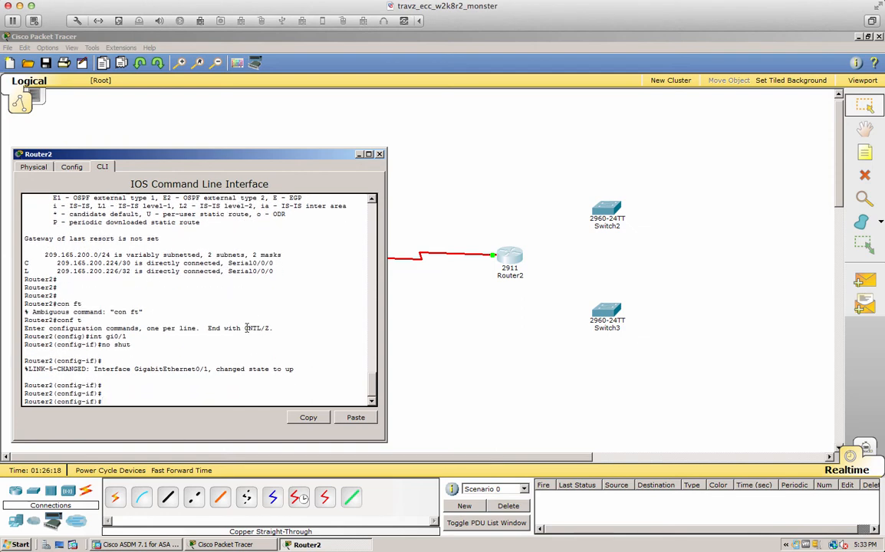
# Assign IP address 10.1.1.1 with subnet mask 255.255.255.0 to Router2's gi0/1 interface
pyautogui.write('ip add')
pyautogui.press('Tab')
pyautogui.write('10.')
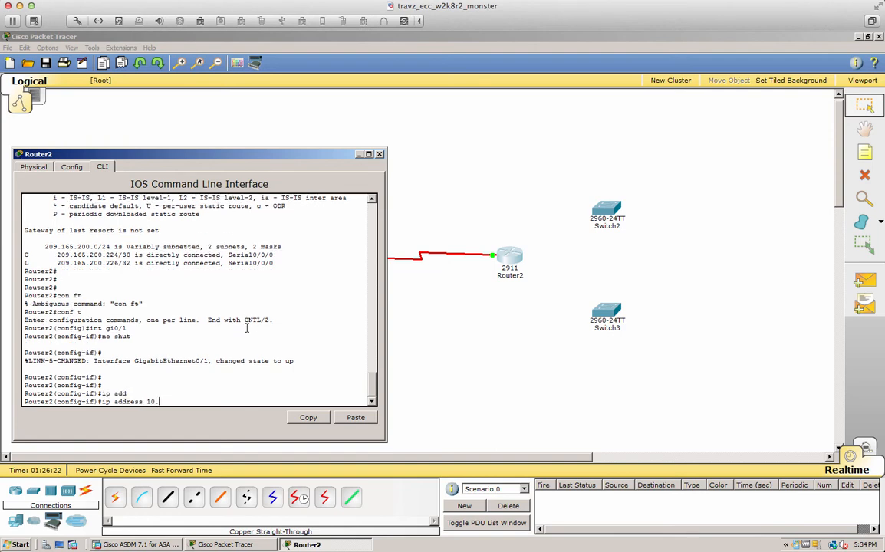
pyautogui.write('11')
pyautogui.write('55.')
pyautogui.write('255.255')
pyautogui.write('.0')
pyautogui.press('Return')
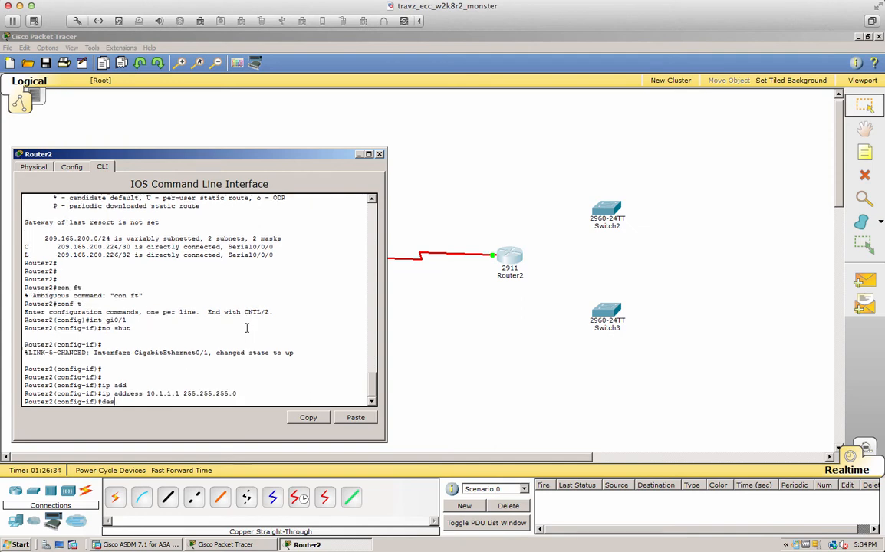
# Set the description of Router2's gi0/1 interface to "LAN Interface for 10.1.1.0/24"
pyautogui.write('des')
pyautogui.press('Tab')
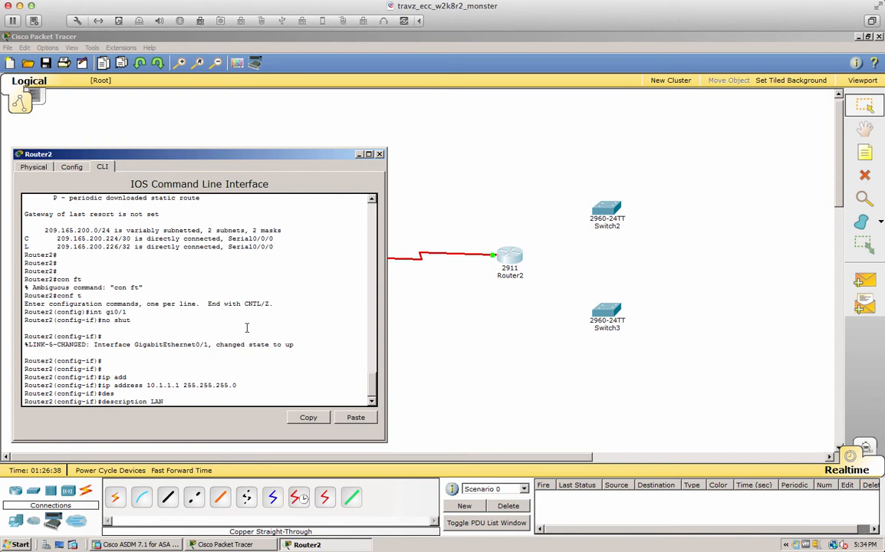
pyautogui.write('LAN Interface for 10.1.1.0/24')
pyautogui.press('Return')
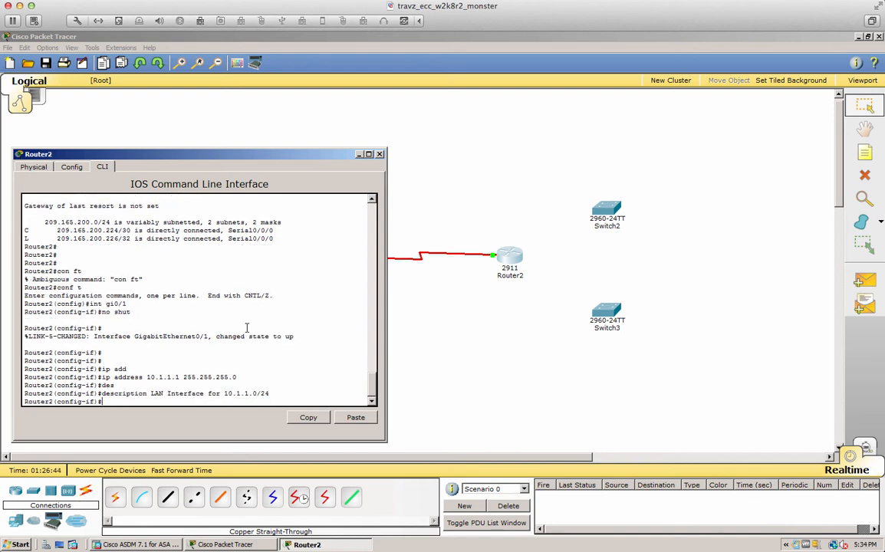
# Switch to interface gi0/2 on Router2 and enable it with "no shut"
pyautogui.write('int gi0/2')
pyautogui.press('Return')
pyautogui.write('no ')
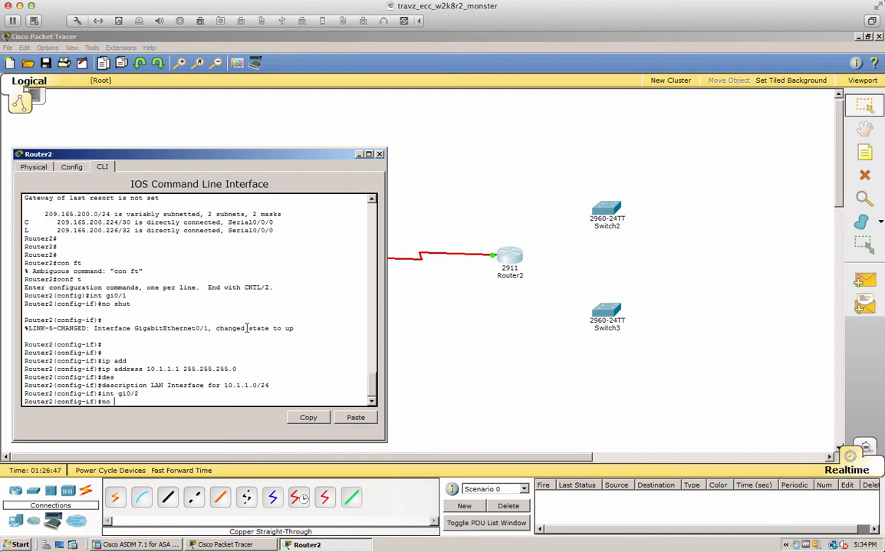
pyautogui.write('shut')
pyautogui.press('Return')
pyautogui.press('Return')
pyautogui.press('Return')
pyautogui.press('Return')
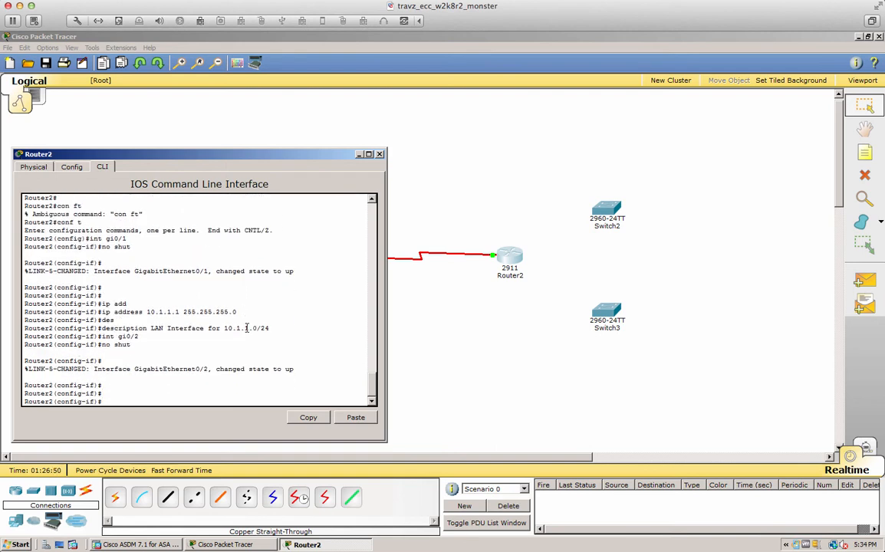
# Assign IP address 10.1.2.1 with subnet mask 255.255.255.0 to Router2's gi0/2 interface
pyautogui.write('ip address')
pyautogui.press('Tab')
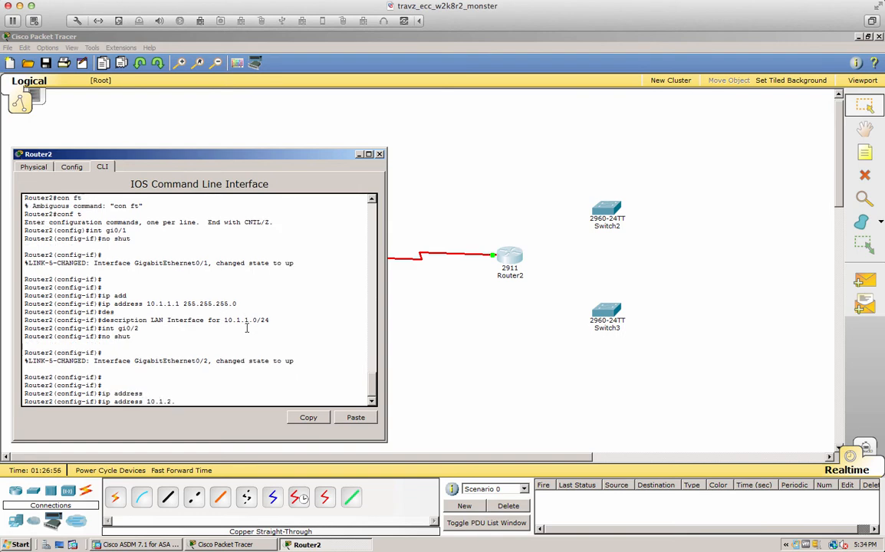
pyautogui.write('10.1.2.1 255.255.255.0')
pyautogui.moveTo(148, 401); pyautogui.dragTo(157, 400)
pyautogui.click(148, 402)
pyautogui.moveTo(183, 401); pyautogui.dragTo(245, 401)
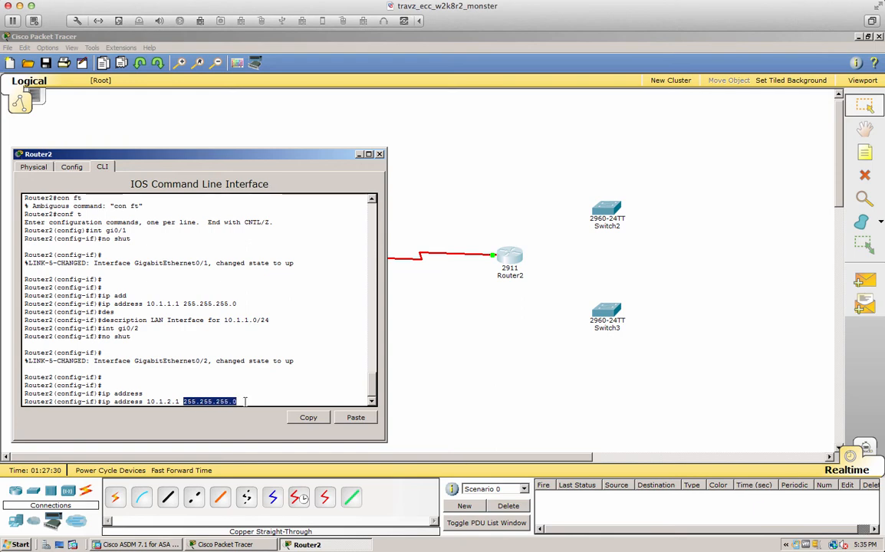
pyautogui.click(157, 401)
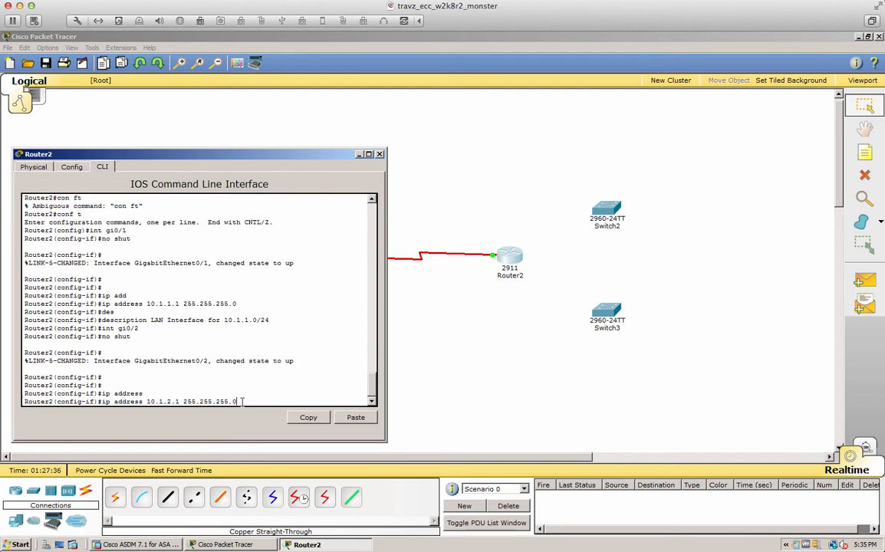
pyautogui.press('Return')
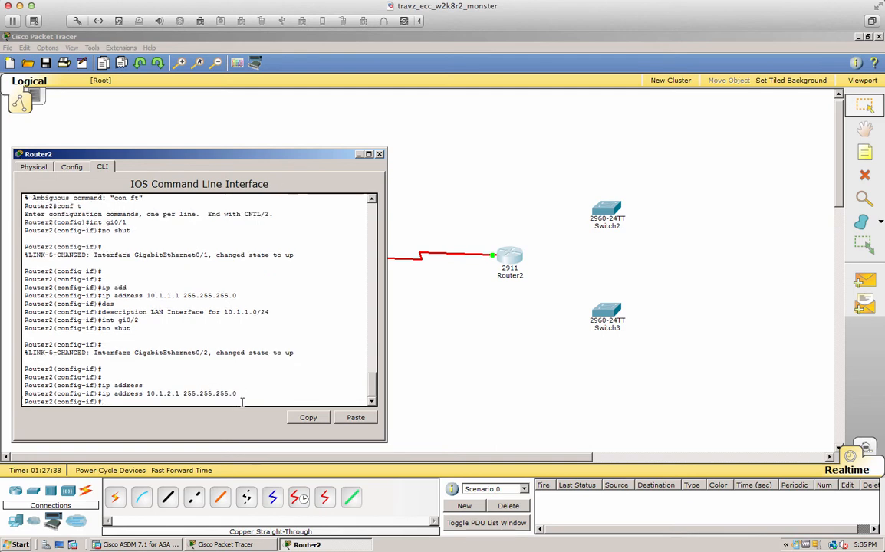
# Set the description of Router2's gi0/2 interface to "LAN Interface for 10.1.2.0/24"
pyautogui.write('des')
pyautogui.press('Tab')
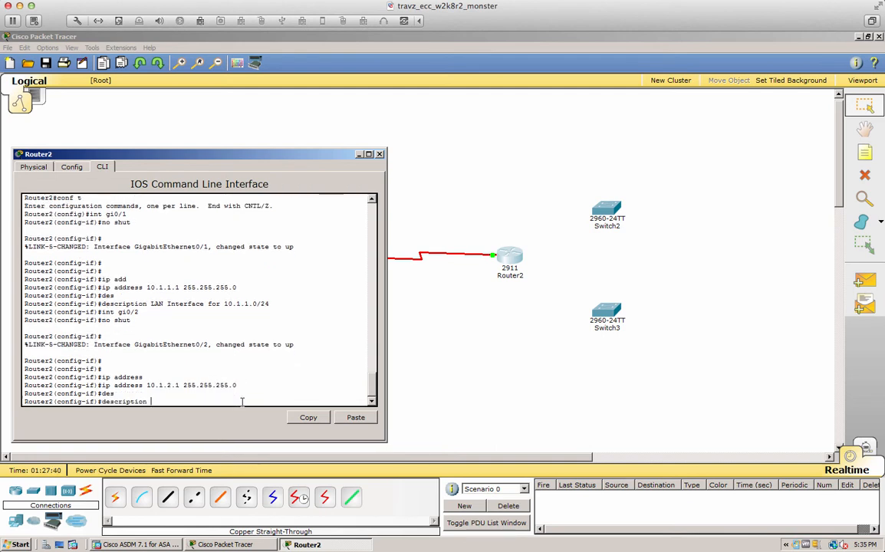
pyautogui.write('LAN Inter')
pyautogui.press('BackSpace')
pyautogui.press('BackSpace')
pyautogui.write('for 10.1.2.0/24')
pyautogui.press('Return')
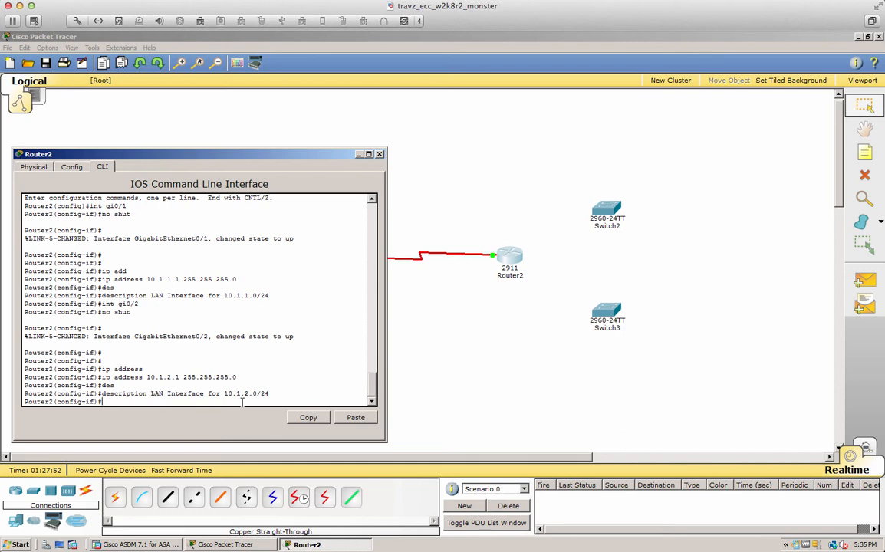
# Leave configuration mode on Router2 with "end" and save the configuration with "wri mem"
pyautogui.write('end')
pyautogui.press('Return')
pyautogui.press('Return')
pyautogui.press('Return')
pyautogui.write('wri mem')
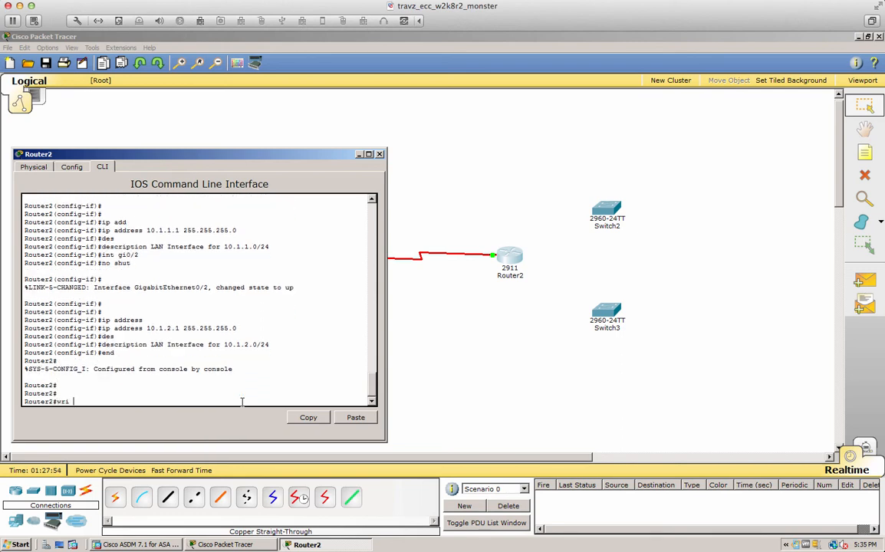
pyautogui.press('Return')
pyautogui.press('Return')
pyautogui.press('Return')
# Display Router2's running configuration with "sh run" and review the GigabitEthernet and Serial interface settings, quitting the listing at FastEthernet0/1/0
pyautogui.write('sh run')
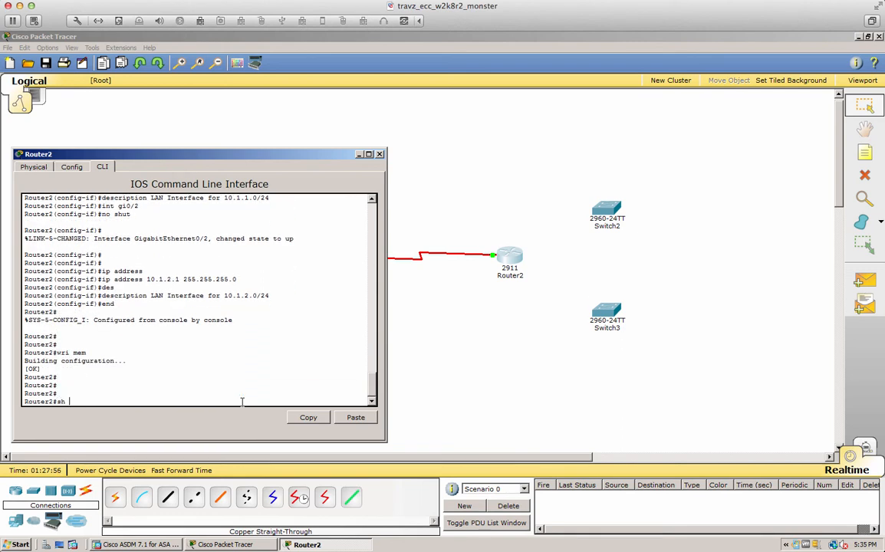
pyautogui.press('Return')
pyautogui.press('space')
pyautogui.press('Return')
pyautogui.press('Return')
pyautogui.press('Return')
pyautogui.press('Return')
pyautogui.press('Return')
pyautogui.press('Return')
pyautogui.press('Return')
pyautogui.press('Return')
pyautogui.press('Return')
pyautogui.press('Return')
pyautogui.press('Return')
pyautogui.press('Return')
pyautogui.press('Return')
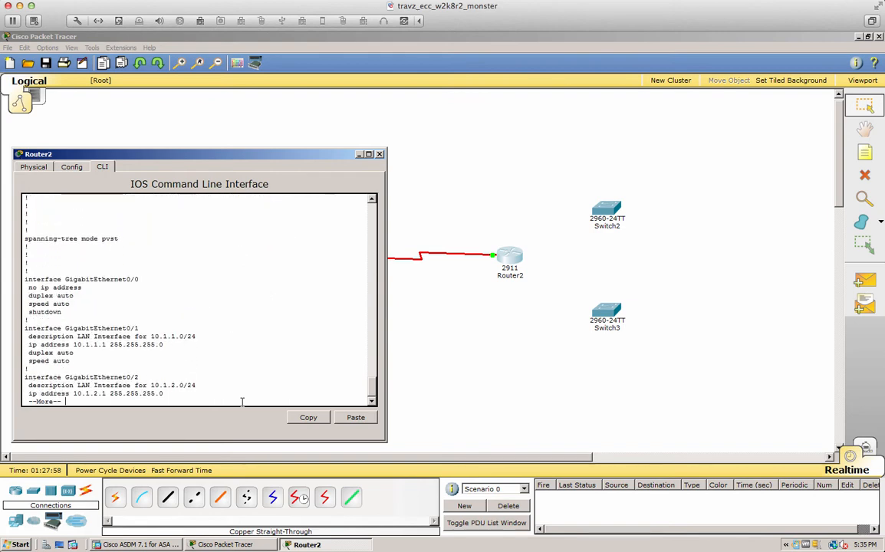
pyautogui.press('Return')
pyautogui.press('Return')
pyautogui.press('Return')
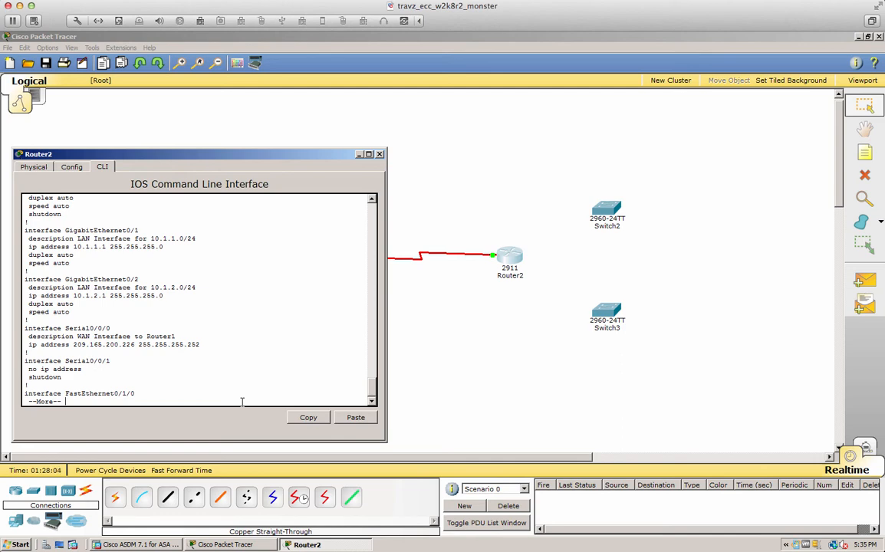
pyautogui.press('q')
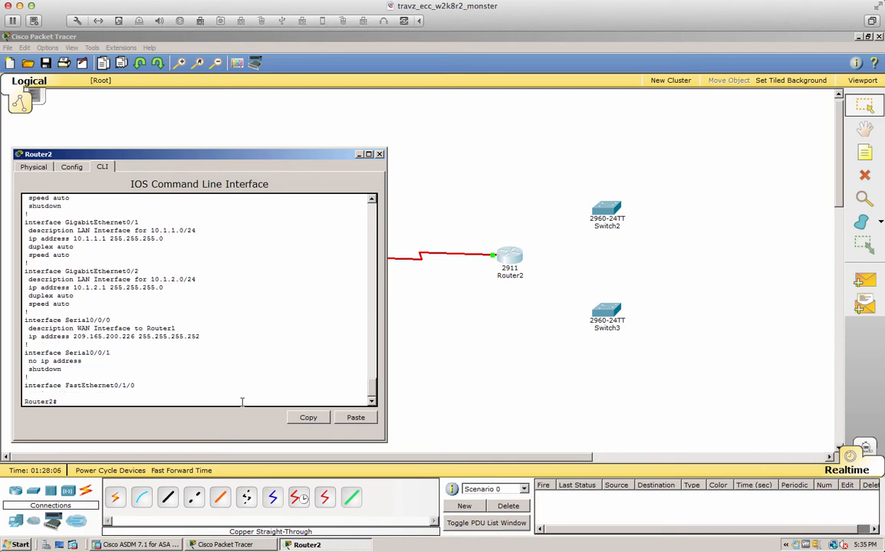
pyautogui.scroll(5, 322, 307)
# Return to the topology and connect Switch3's GigabitEthernet1/1 to Router2's GigabitEthernet0/2 with a copper straight-through cable
pyautogui.click(429, 327)
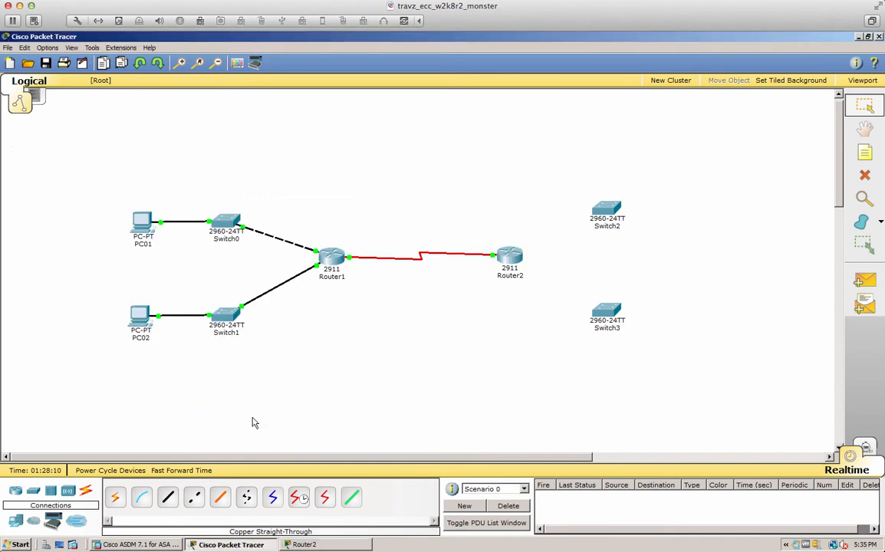
pyautogui.click(167, 498)
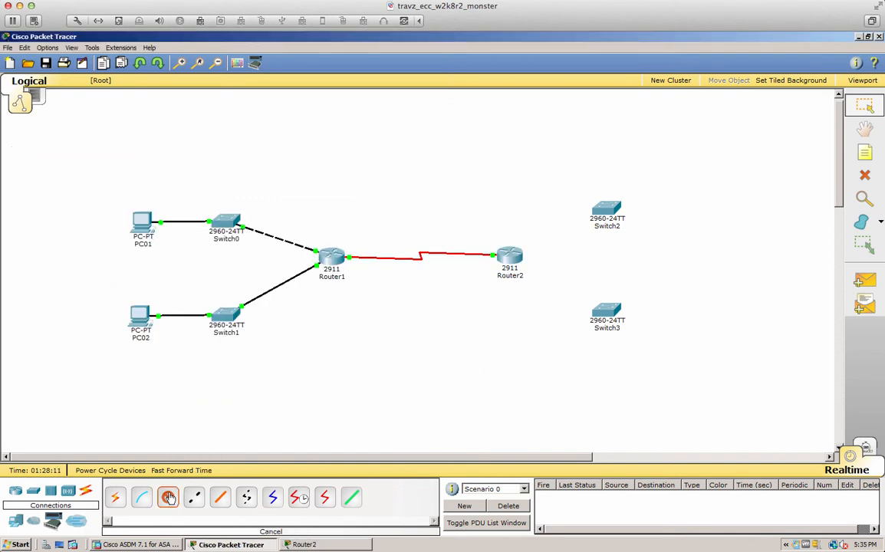
pyautogui.click(609, 313)
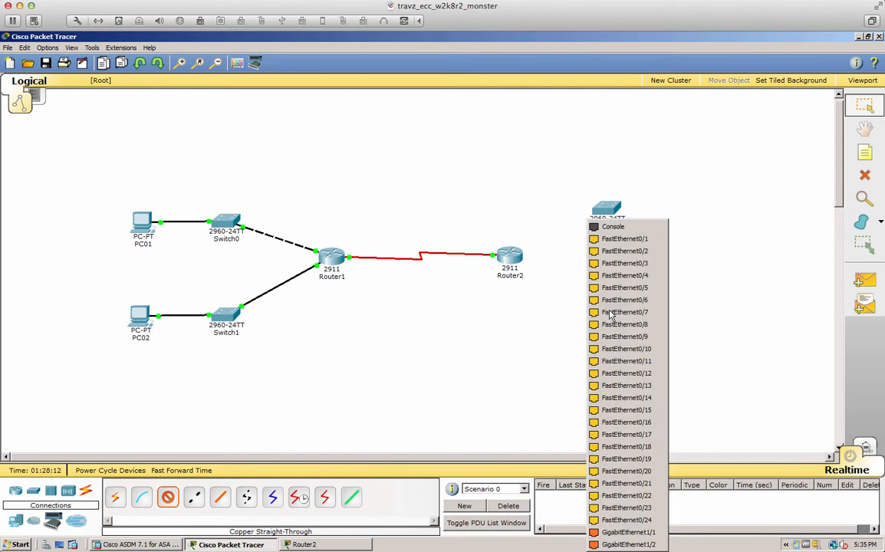
pyautogui.click(620, 532)
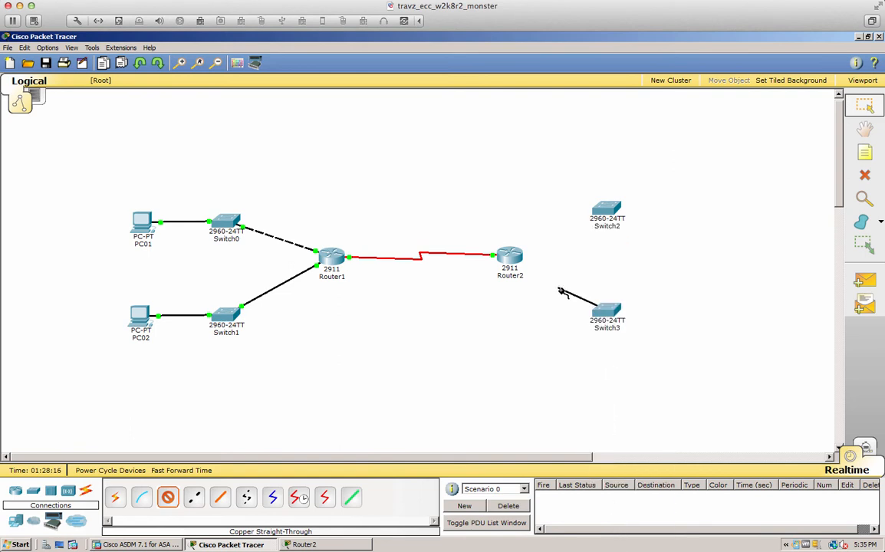
pyautogui.click(509, 258)
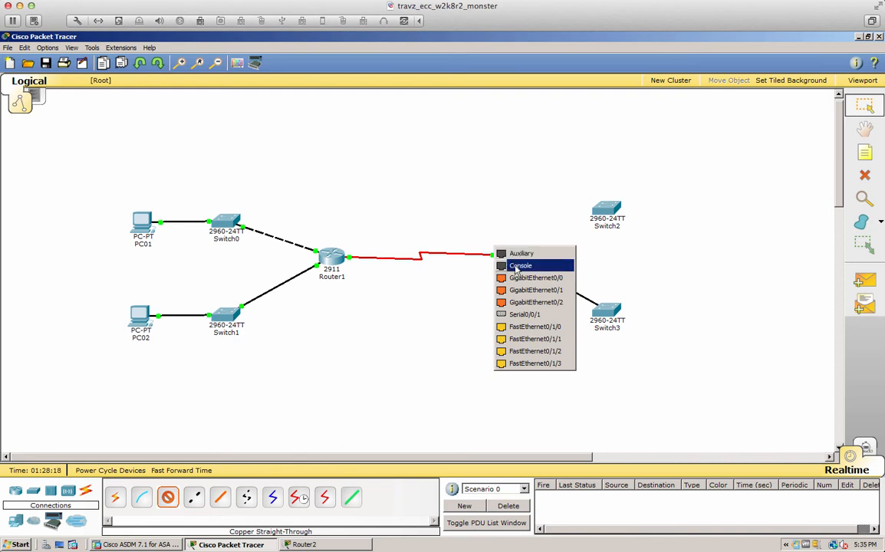
pyautogui.click(529, 290)
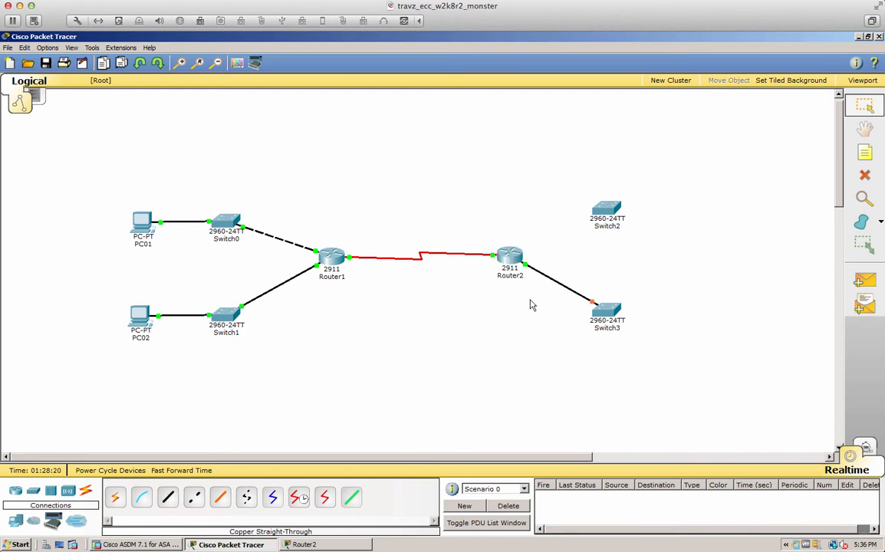
# Connect Switch2's GigabitEthernet1/1 to Router2's GigabitEthernet0/1 with a copper straight-through cable
pyautogui.click(169, 496)
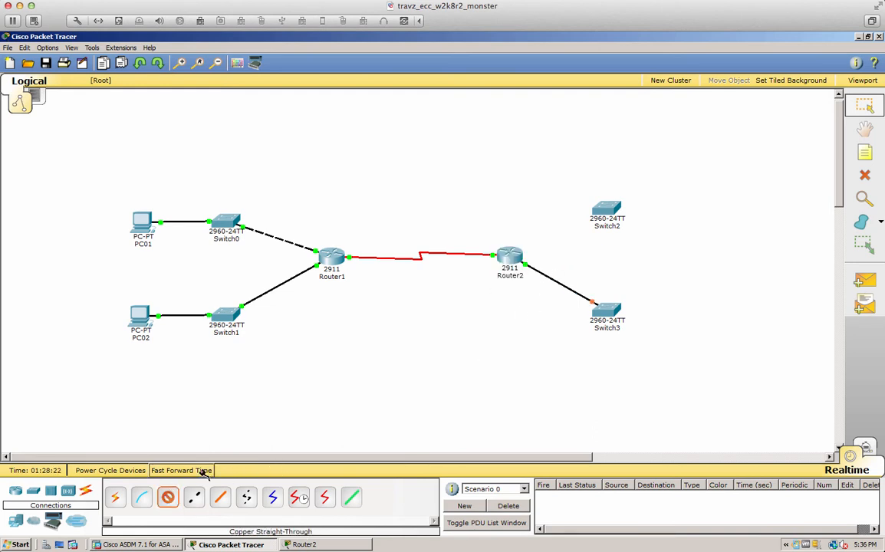
pyautogui.click(607, 205)
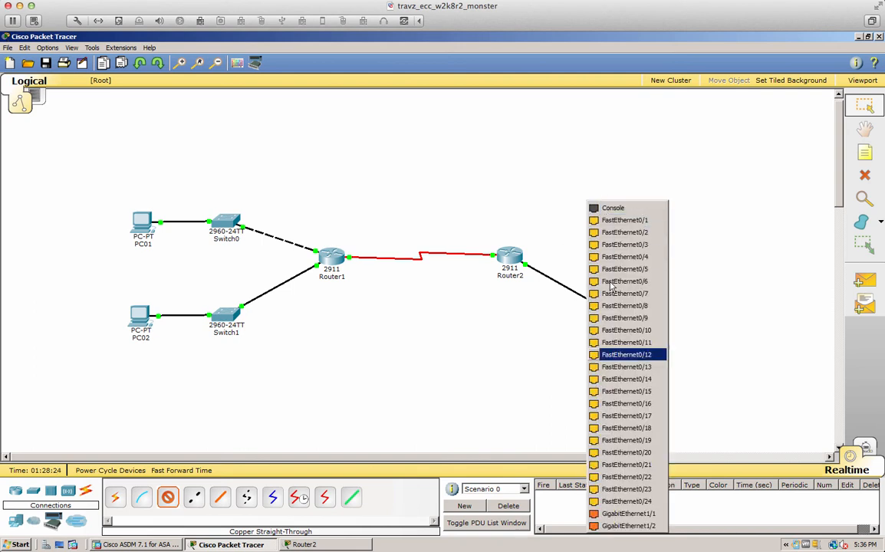
pyautogui.click(619, 515)
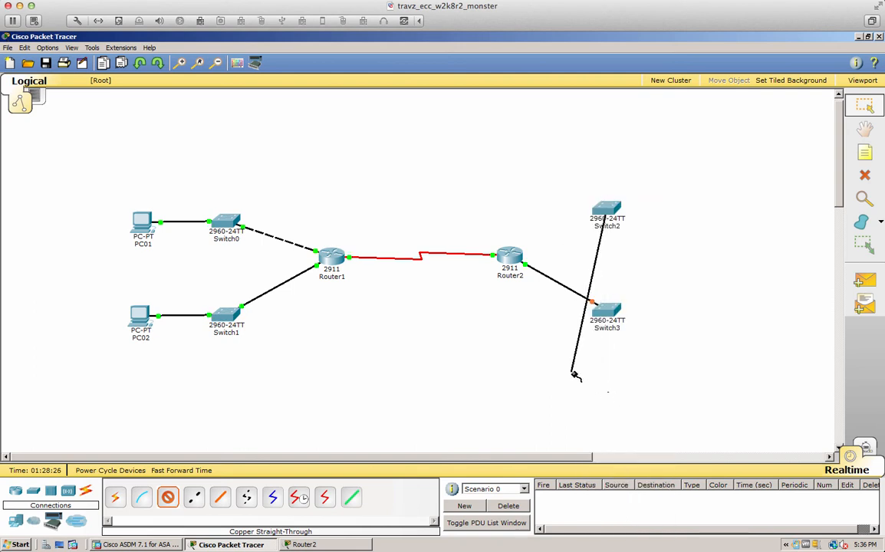
pyautogui.click(512, 258)
pyautogui.click(513, 257)
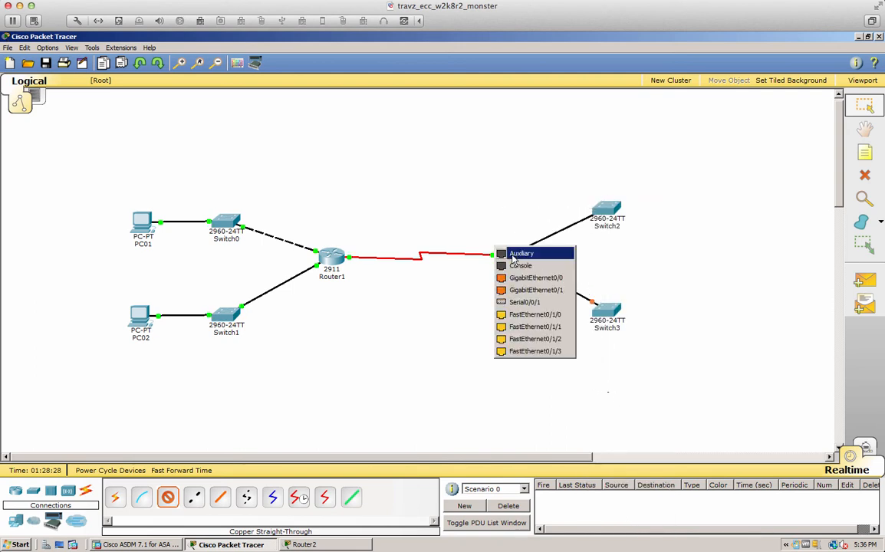
pyautogui.click(536, 289)
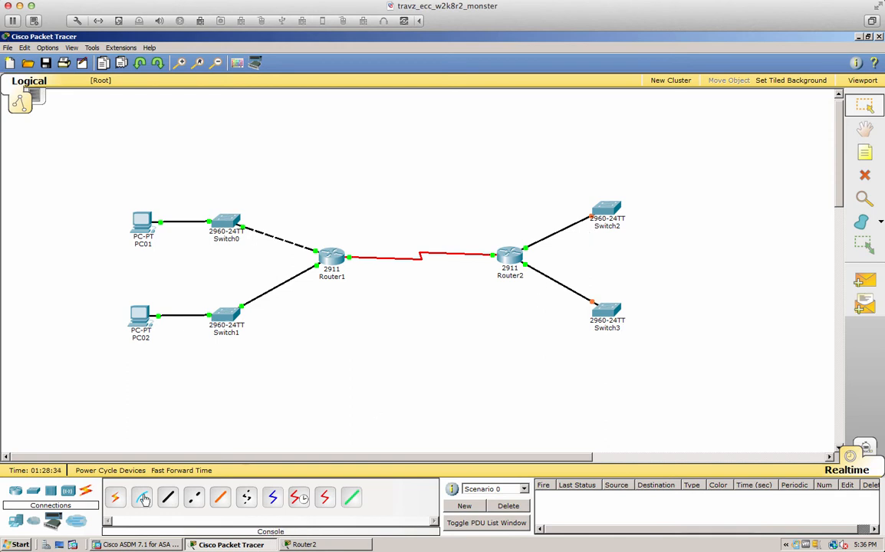
# Add two generic PCs to the topology, one beside Switch3 and one beside Switch2
pyautogui.click(14, 523)
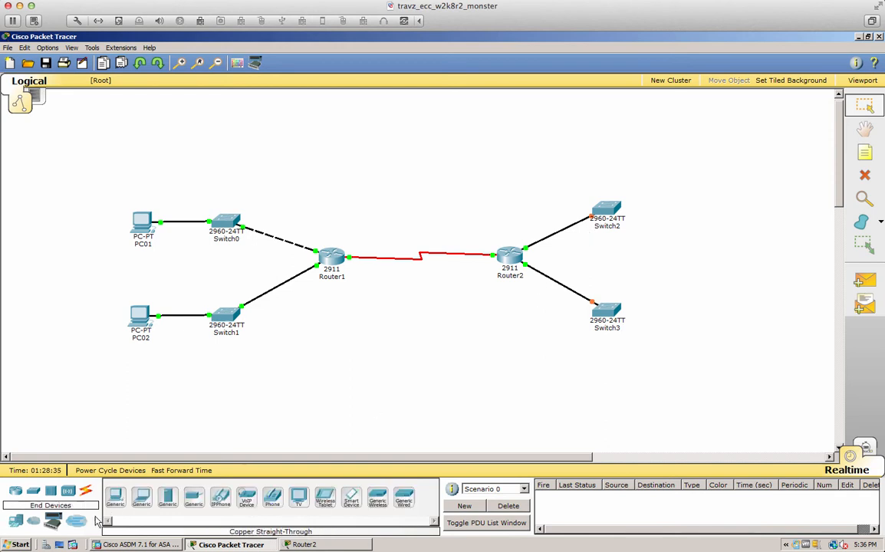
pyautogui.moveTo(115, 497); pyautogui.dragTo(707, 324)
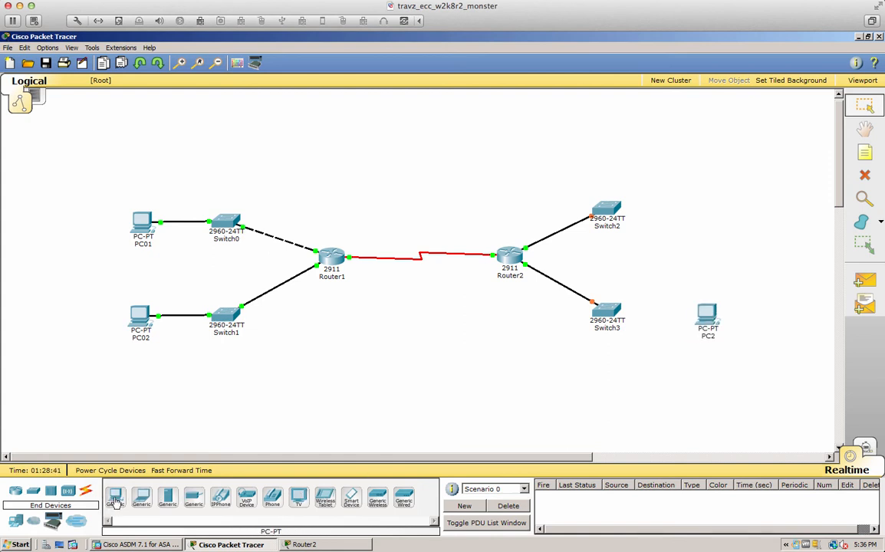
pyautogui.moveTo(115, 497); pyautogui.dragTo(705, 211)
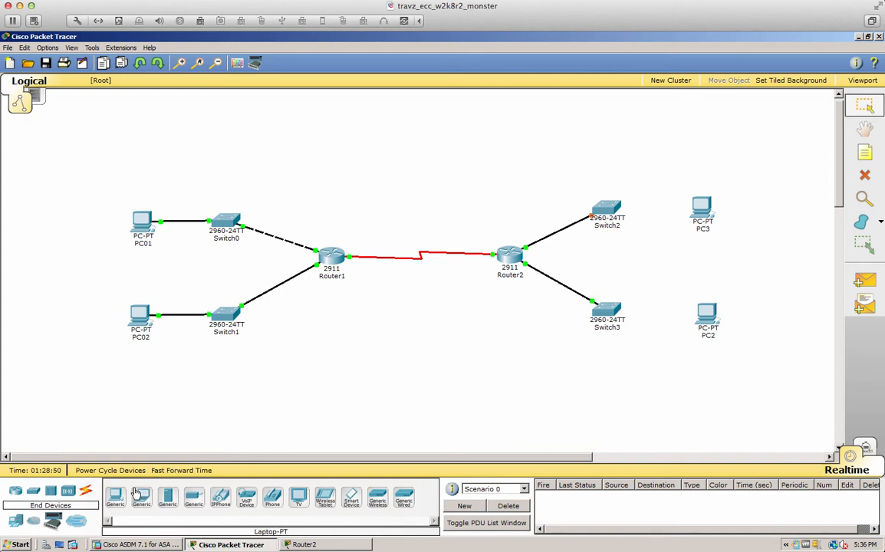
# Connect PC2 to Switch3 with a copper straight-through cable
pyautogui.click(85, 490)
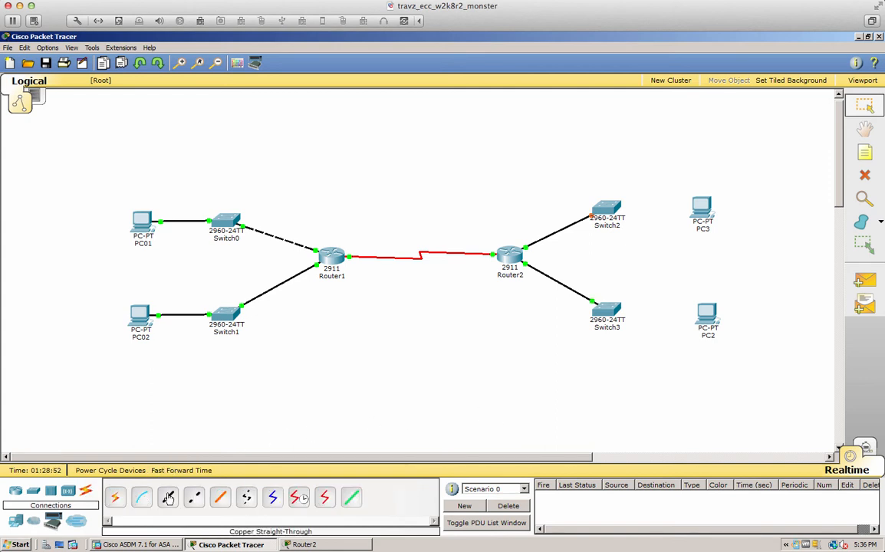
pyautogui.click(703, 319)
pyautogui.click(706, 320)
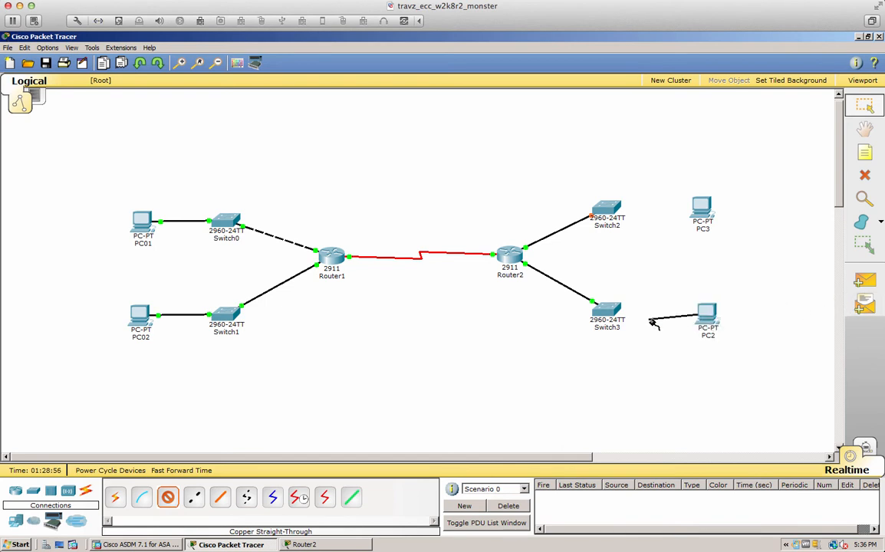
pyautogui.click(604, 314)
pyautogui.click(617, 252)
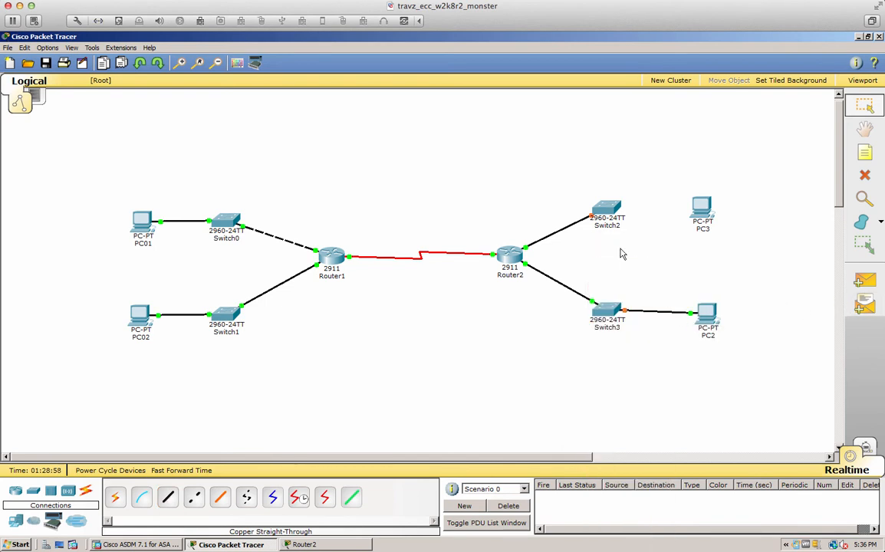
# Connect PC3 to Switch2 with a copper straight-through cable
pyautogui.click(168, 497)
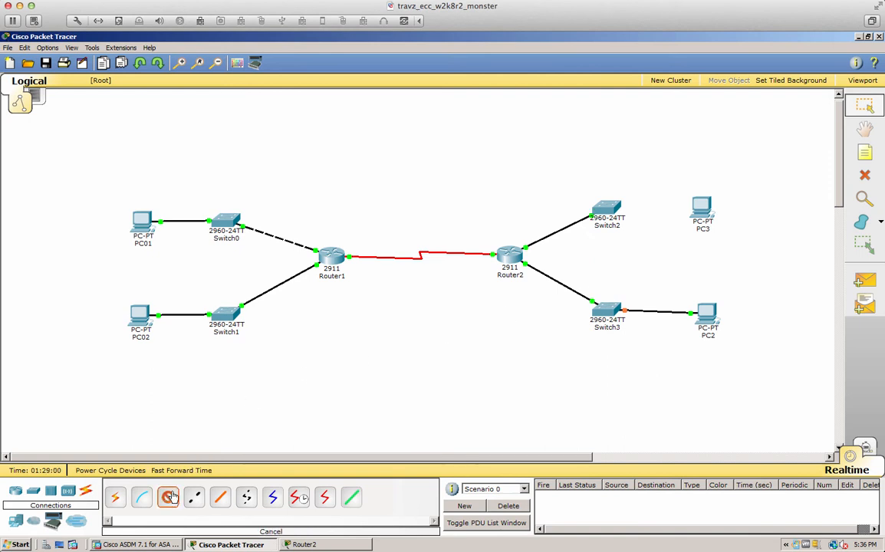
pyautogui.click(701, 207)
pyautogui.click(701, 213)
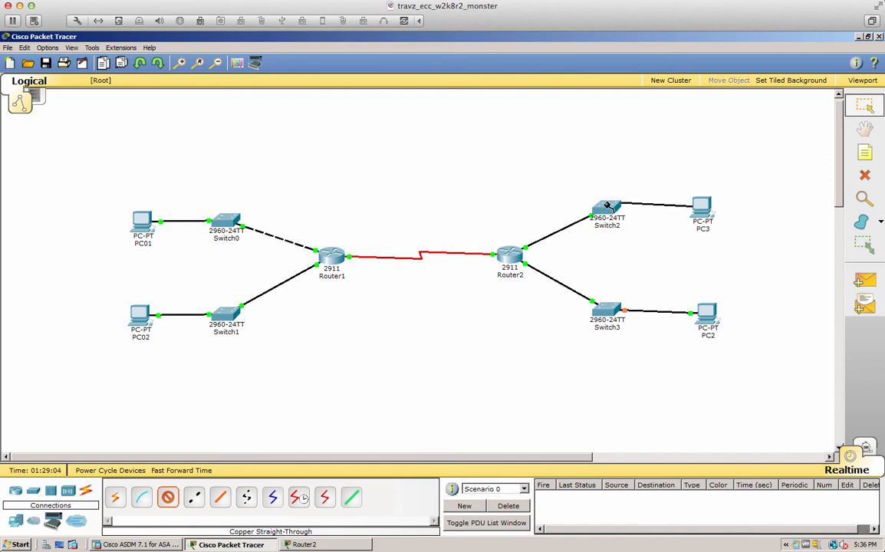
pyautogui.click(608, 208)
pyautogui.click(568, 204)
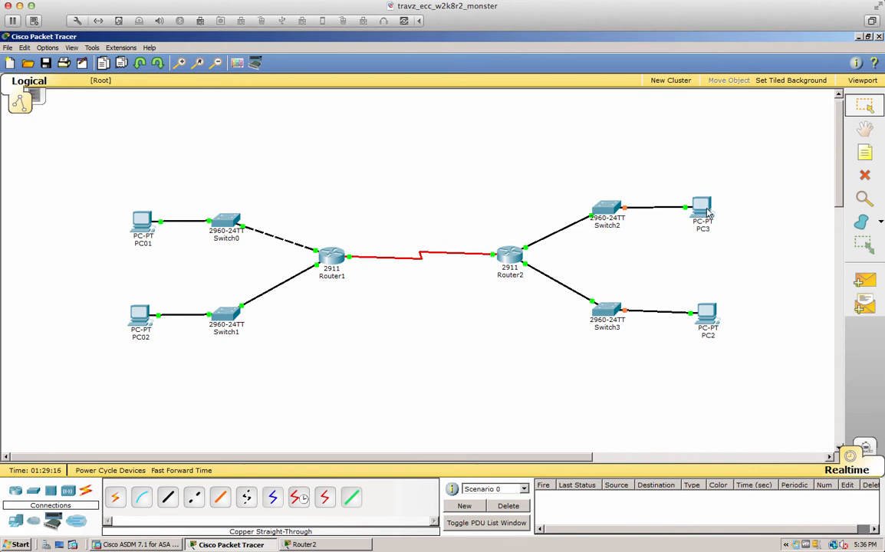
# Change the display name of PC3, the PC attached to Switch2, to PC03
pyautogui.moveTo(707, 214)
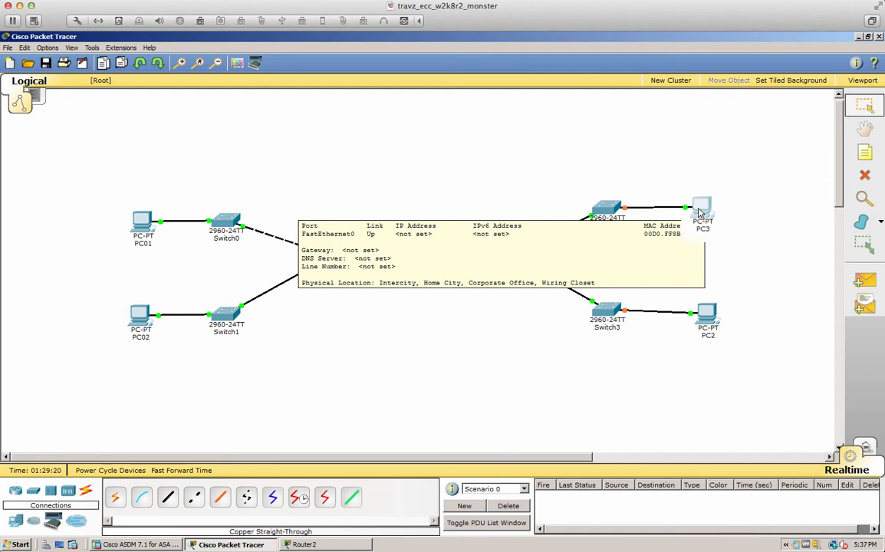
pyautogui.click(707, 214)
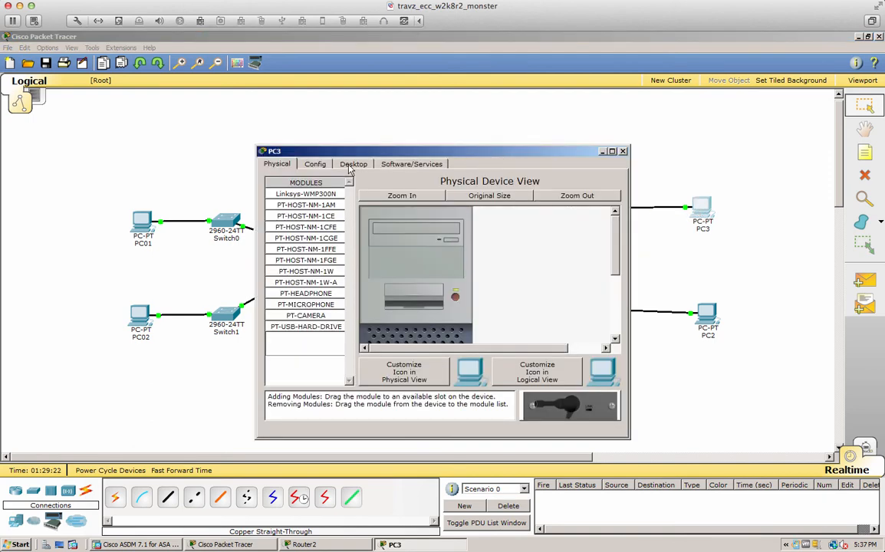
pyautogui.click(314, 163)
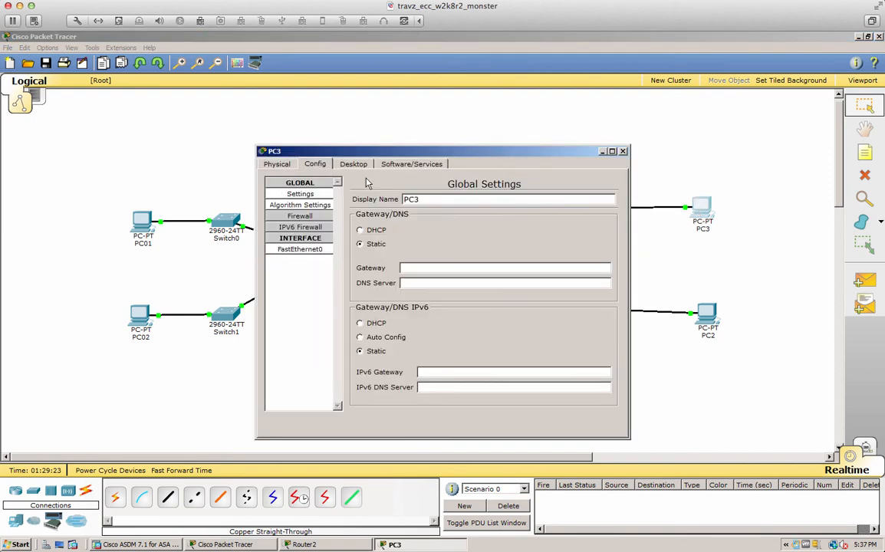
pyautogui.click(427, 197)
pyautogui.press('BackSpace')
pyautogui.write('03')
# Give PC03 the static IP address 10.1.1.10, subnet mask 255.255.255.0 and default gateway 10.1.1.1
pyautogui.click(353, 164)
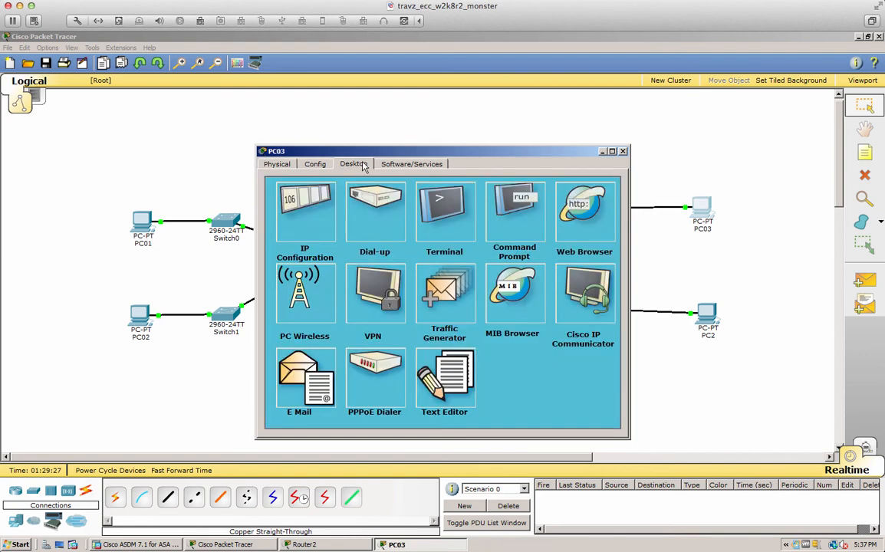
pyautogui.click(320, 200)
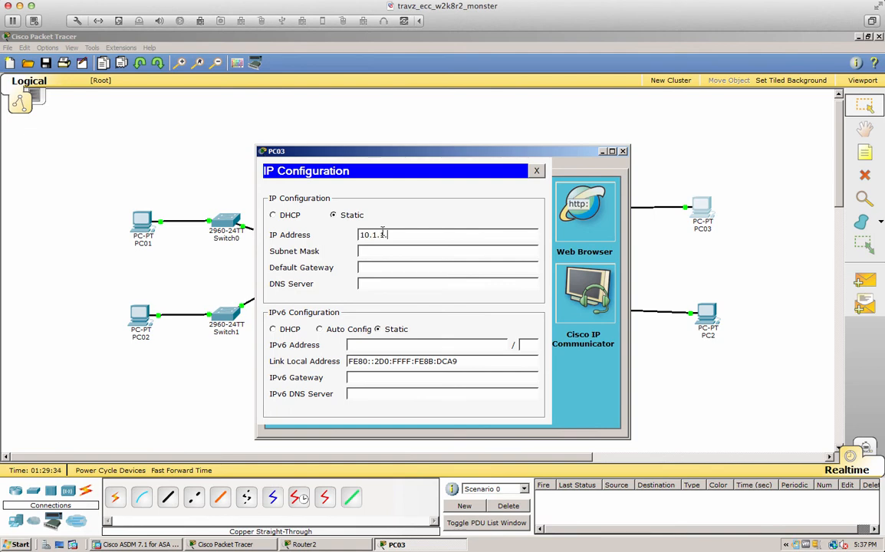
pyautogui.write('10.1.1.10')
pyautogui.press('Tab')
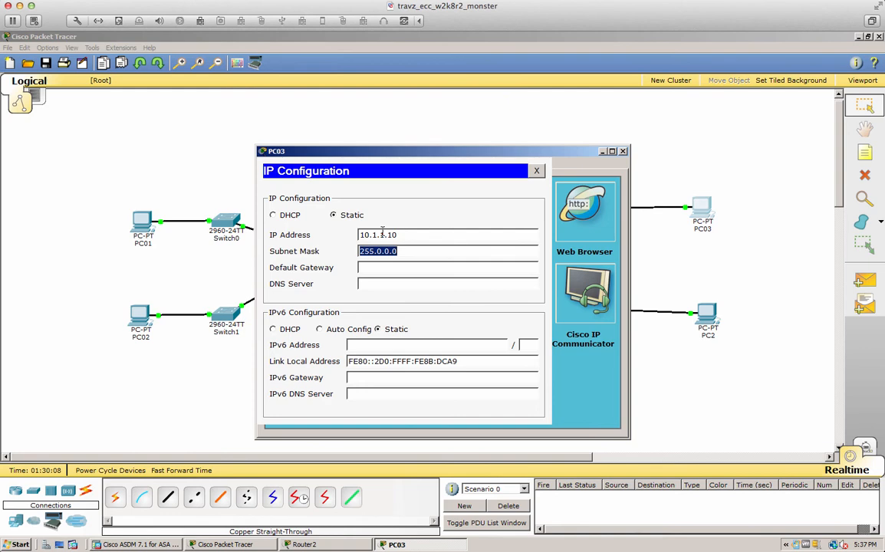
pyautogui.write('255.2')
pyautogui.write('55.255')
pyautogui.write('.255.')
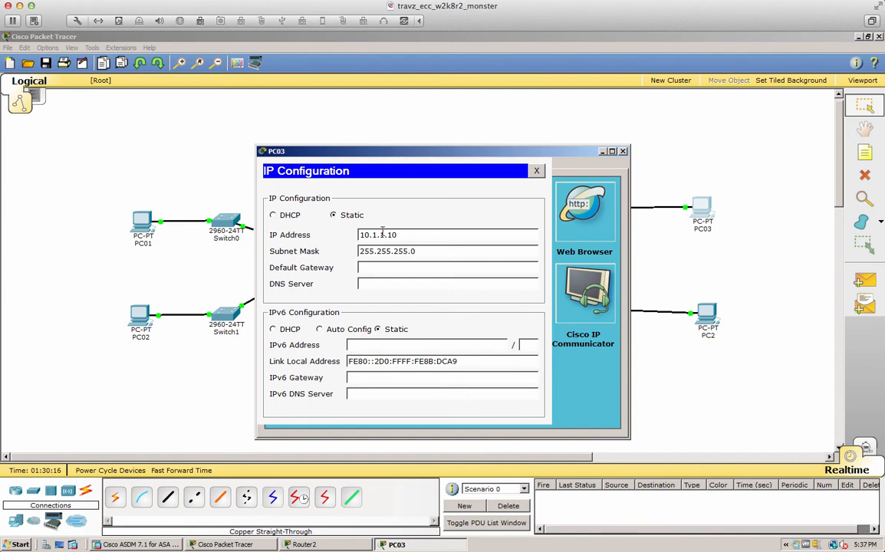
pyautogui.write('10.1.1.1')
pyautogui.click(537, 170)
# Ping the default gateway 10.1.1.1 from PC03's command prompt, then close the PC03 window
pyautogui.click(510, 222)
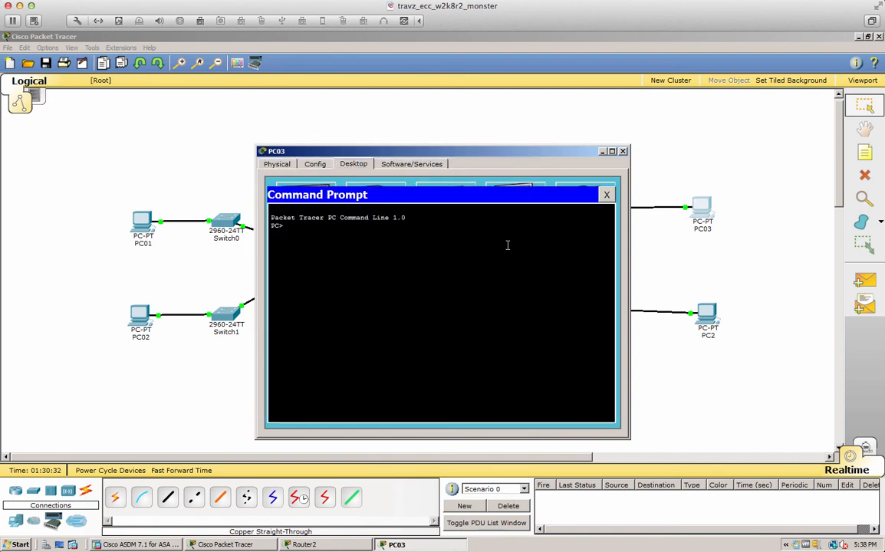
pyautogui.write('ping 10.1.1.1')
pyautogui.press('Return')
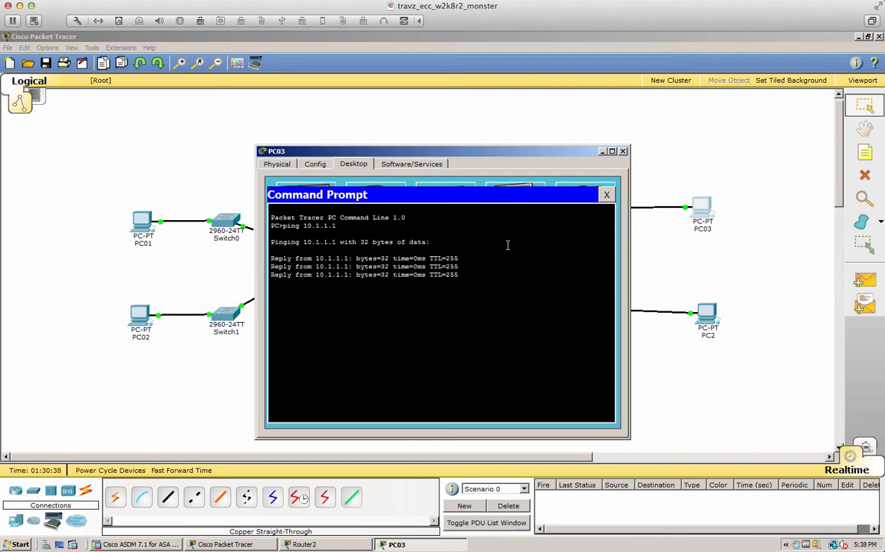
pyautogui.click(606, 195)
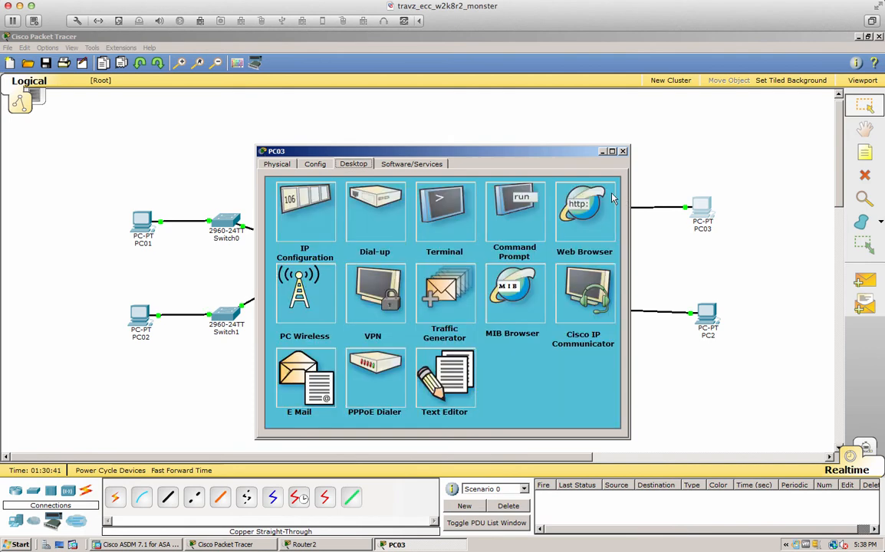
pyautogui.click(623, 151)
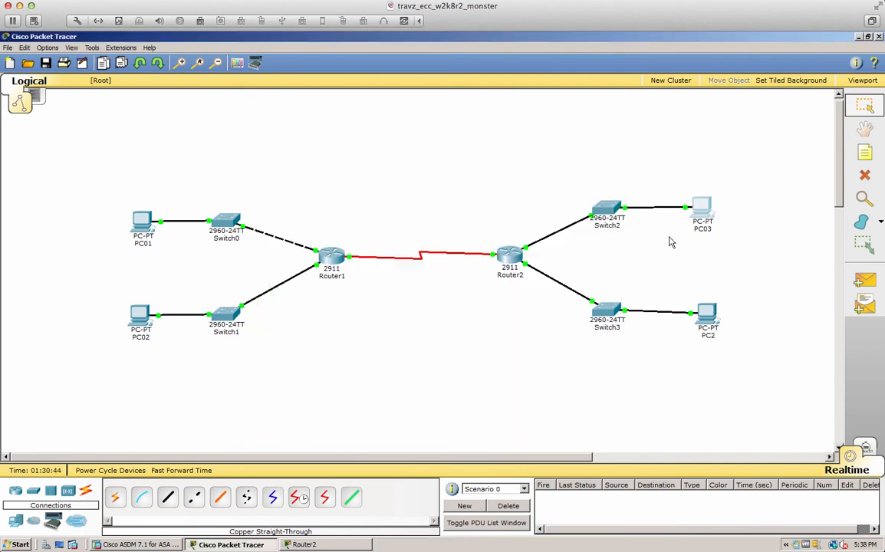
# Change the display name of PC2, the PC attached to Switch3, to PC04
pyautogui.click(706, 315)
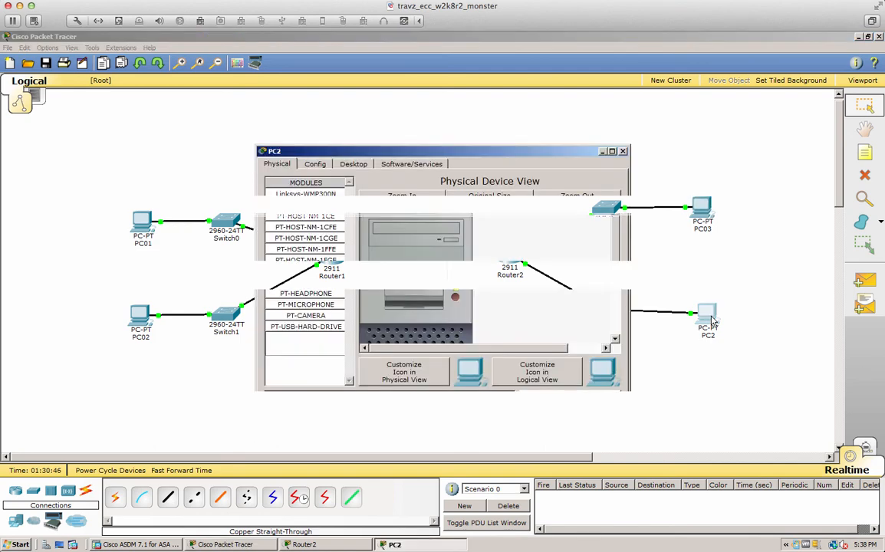
pyautogui.click(317, 166)
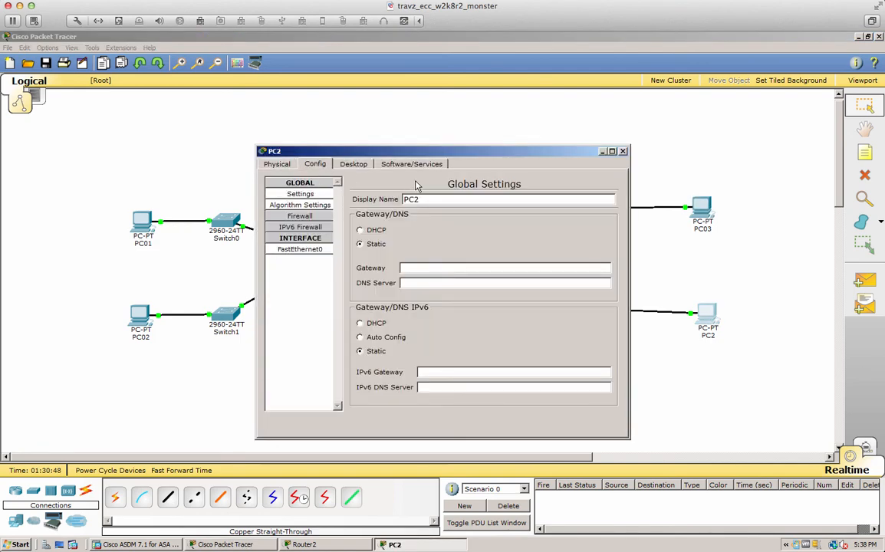
pyautogui.doubleClick(431, 199)
pyautogui.write('PC04')
# Give PC04 the static IP address 10.1.2.10, subnet mask 255.255.255.0 and default gateway 10.1.2.1
pyautogui.click(351, 164)
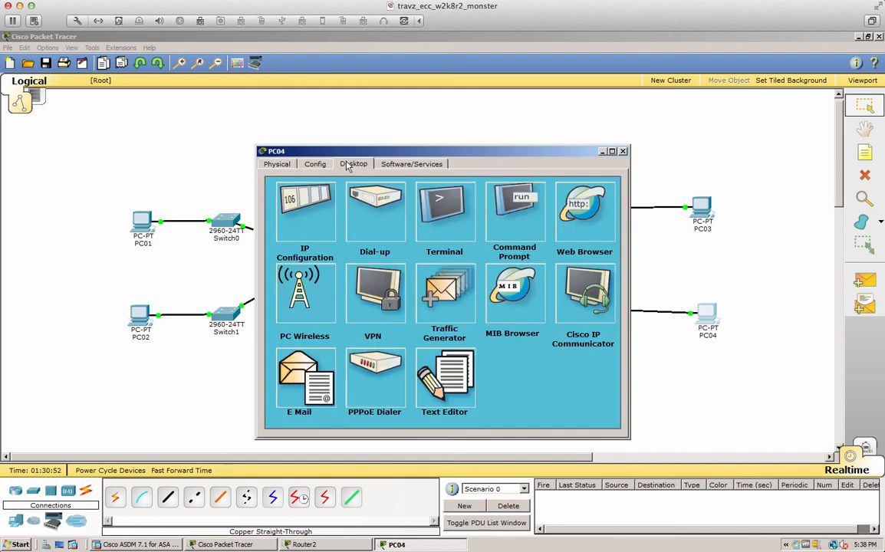
pyautogui.click(284, 204)
pyautogui.click(364, 233)
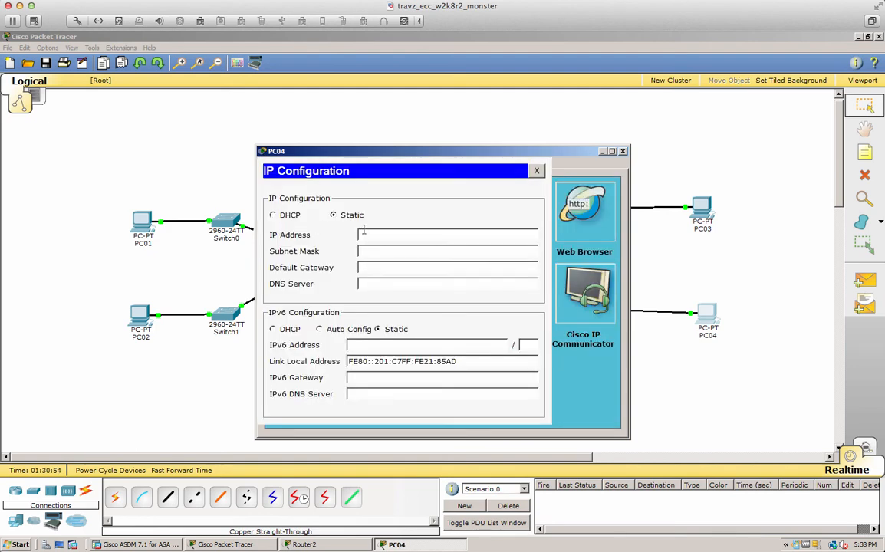
pyautogui.write('10.1.2.10')
pyautogui.press('Tab')
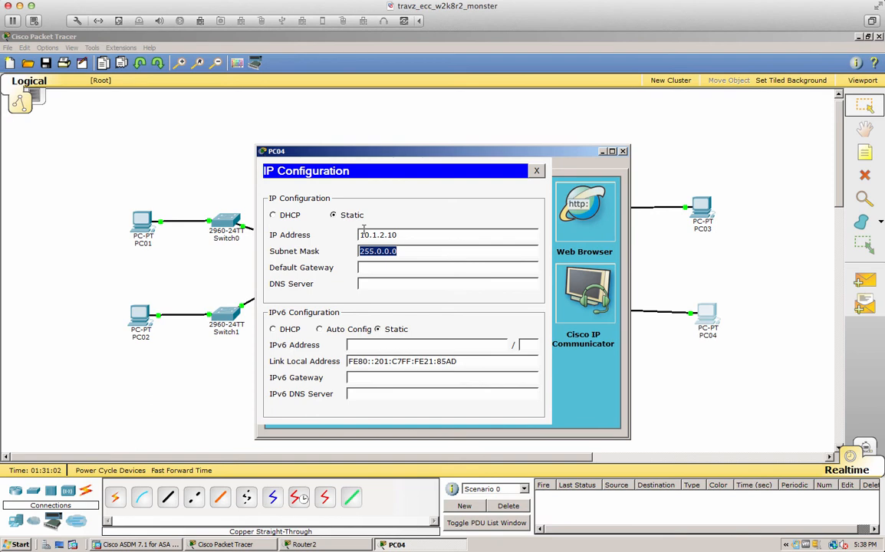
pyautogui.write('255.255.255')
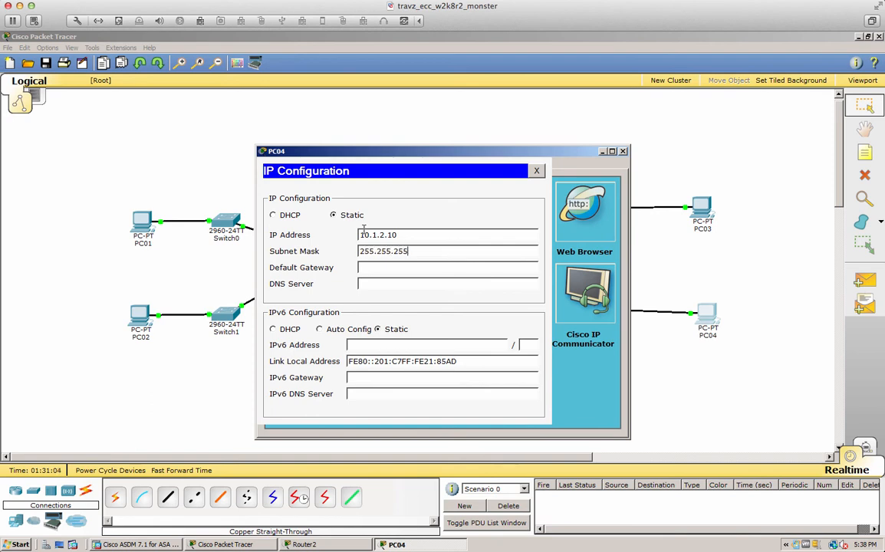
pyautogui.write('.0')
pyautogui.write('10.1.2')
pyautogui.write('.1')
pyautogui.click(536, 171)
# Ping the default gateway 10.1.2.1 from PC04's command prompt
pyautogui.click(512, 205)
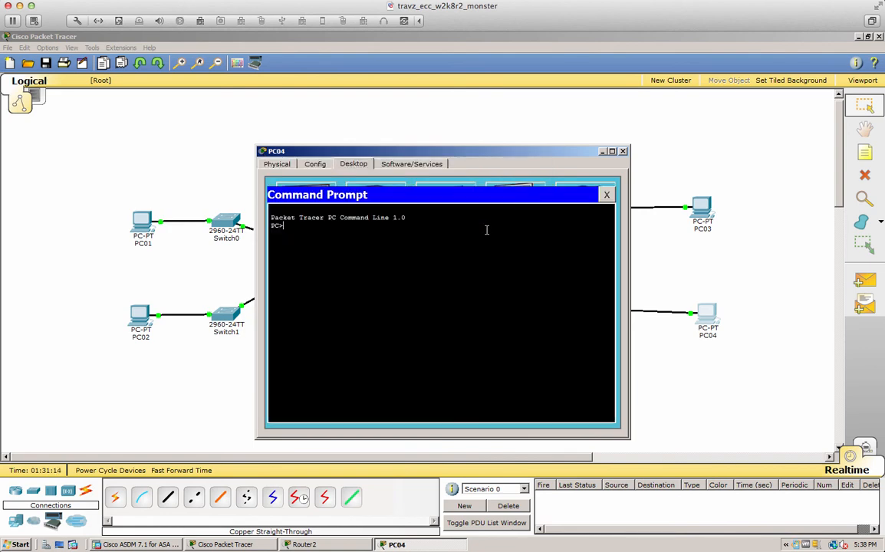
pyautogui.write('ping 10.1.2.1')
pyautogui.press('Return')
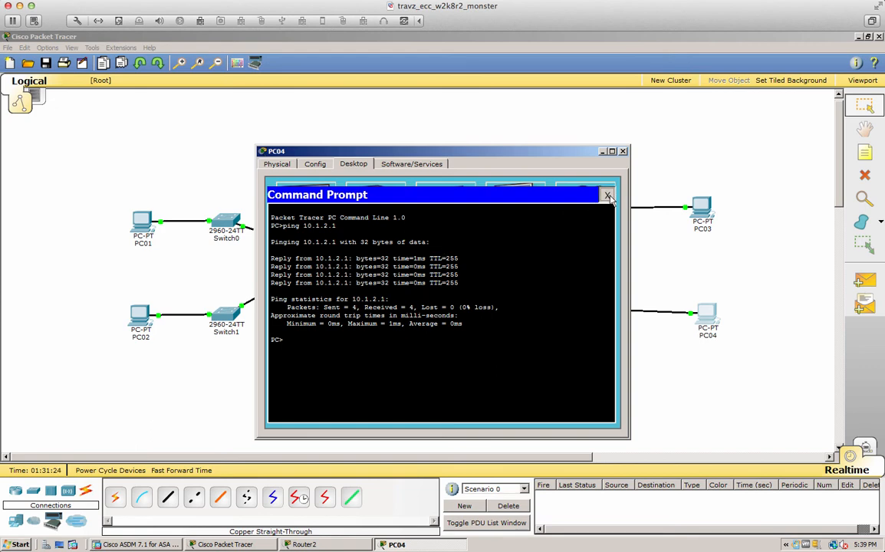
# Move the PC04 window aside to uncover Router2 and ping 209.165.200.226 from its command prompt
pyautogui.click(551, 286)
pyautogui.write('ping')
pyautogui.moveTo(512, 153); pyautogui.dragTo(312, 154)
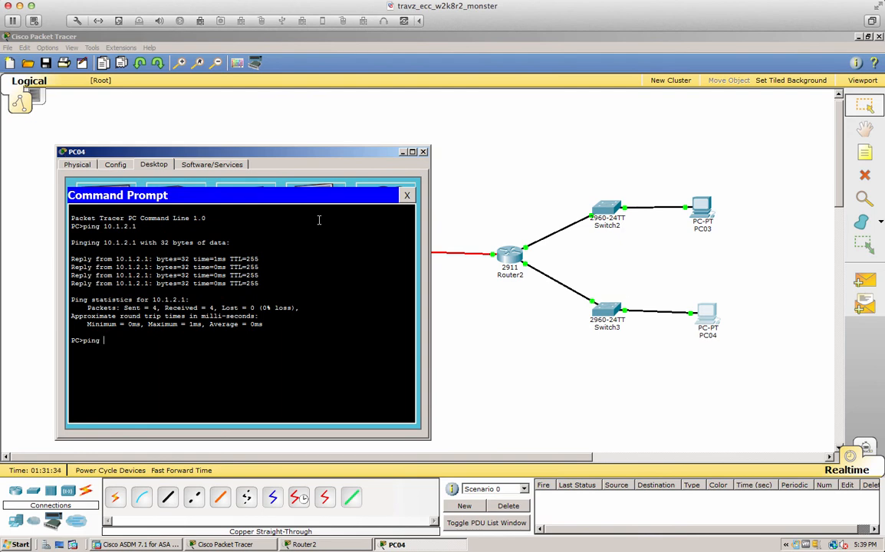
pyautogui.write('209.165.200.226')
pyautogui.press('Return')
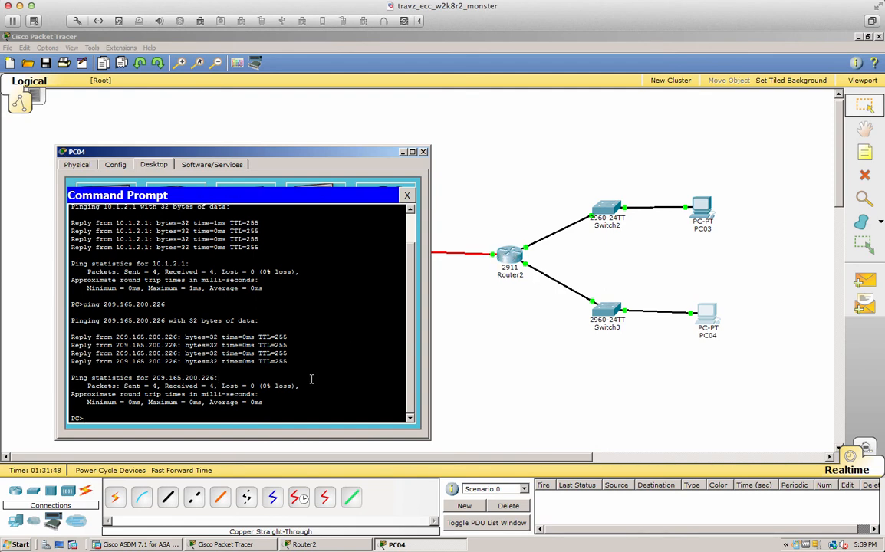
# Ping 209.165.200.225 from PC04, then close its command prompt and window
pyautogui.press('Up')
pyautogui.press('Return')
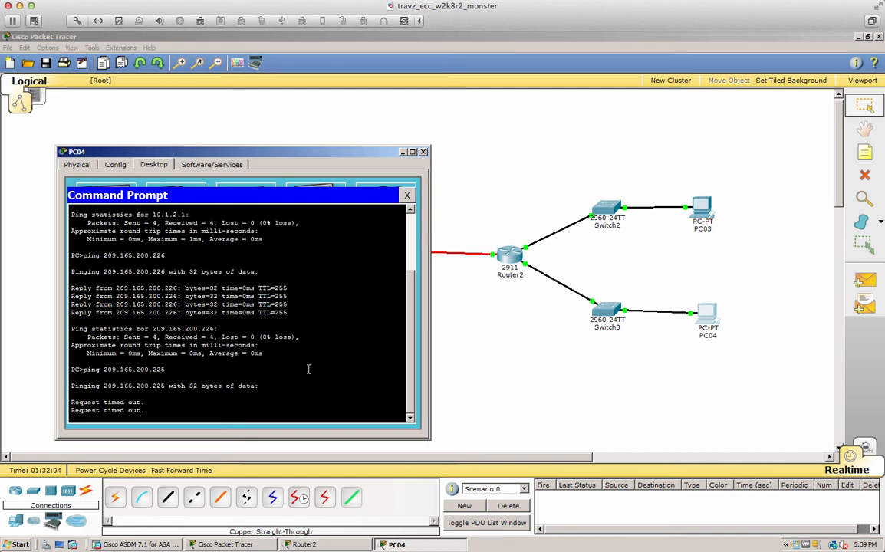
pyautogui.click(407, 194)
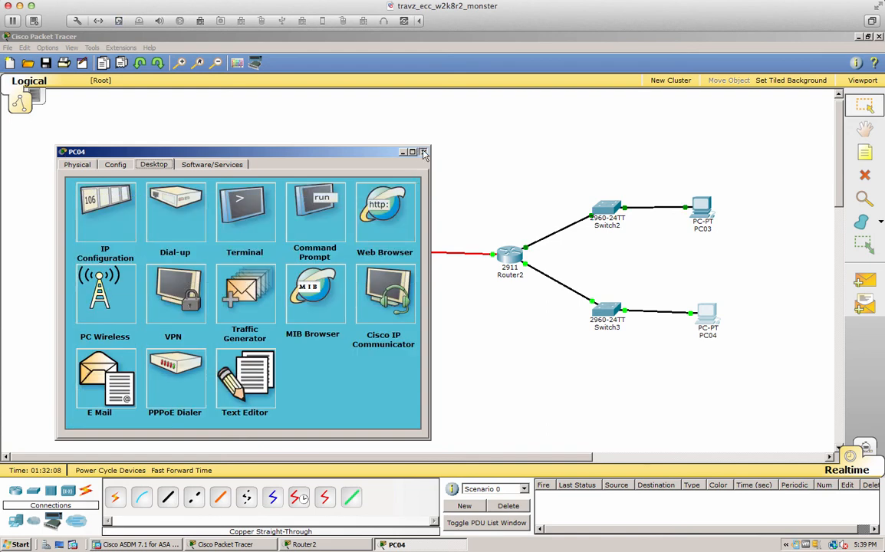
pyautogui.click(423, 152)
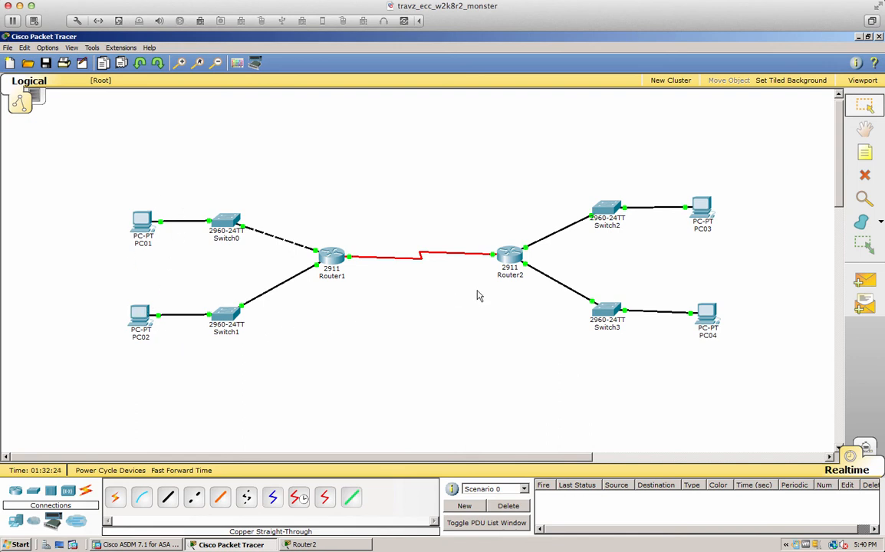
# Open Router1's command line, enter privileged EXEC mode and display the routing table with "sh ip route"
pyautogui.moveTo(507, 263); pyautogui.dragTo(509, 260)
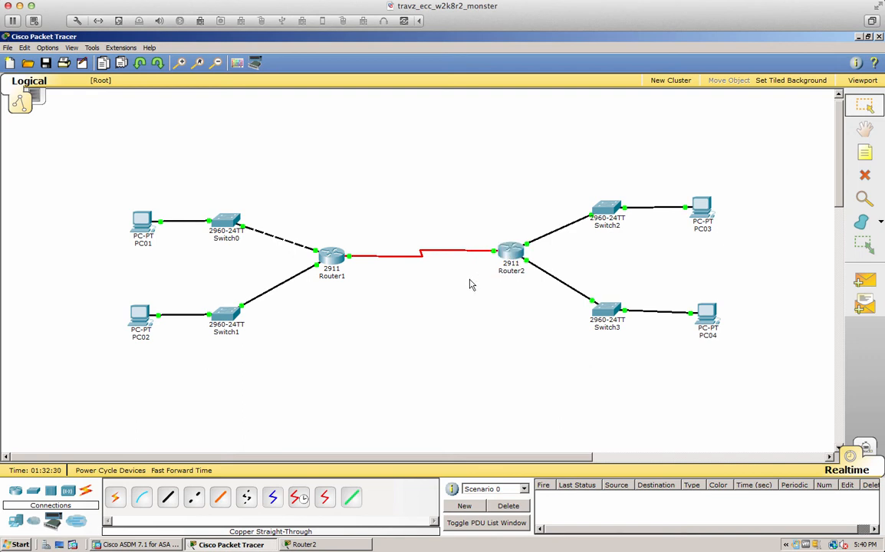
pyautogui.click(332, 259)
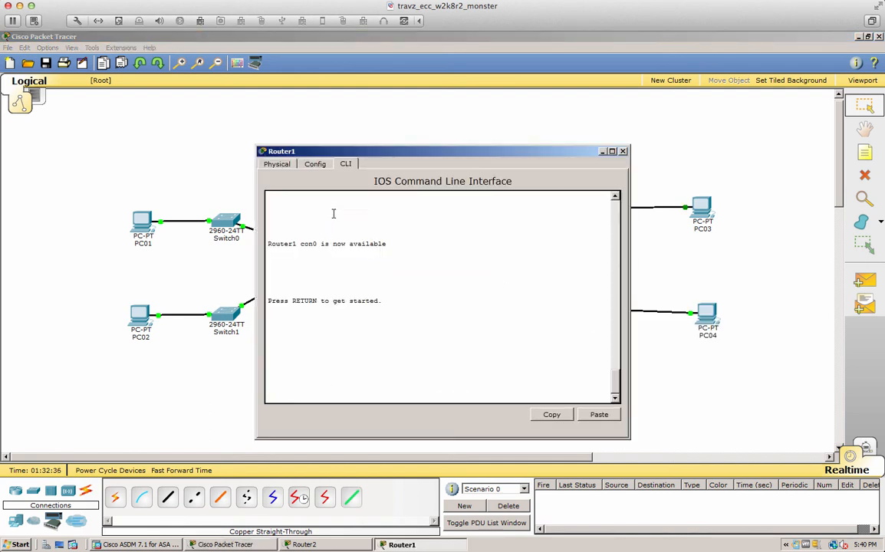
pyautogui.press('Return')
pyautogui.press('Return')
pyautogui.press('Return')
pyautogui.press('Return')
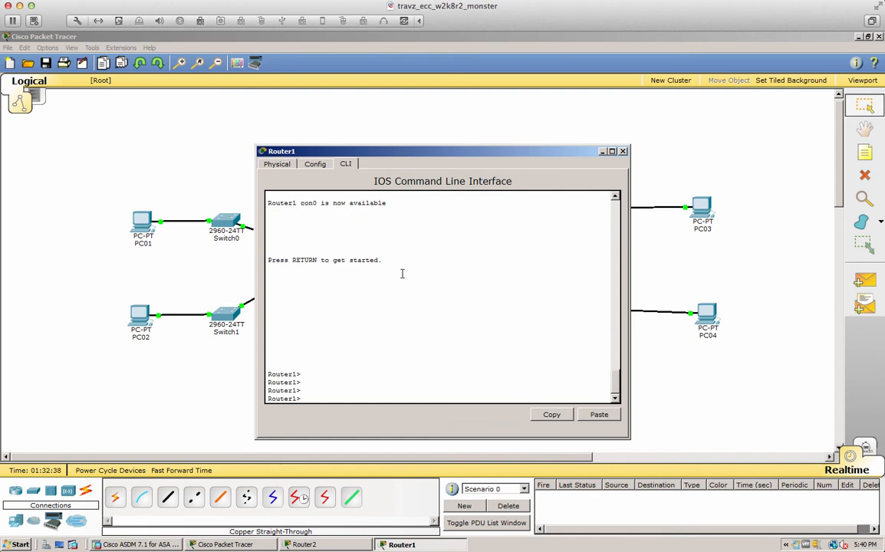
pyautogui.write('en')
pyautogui.press('Return')
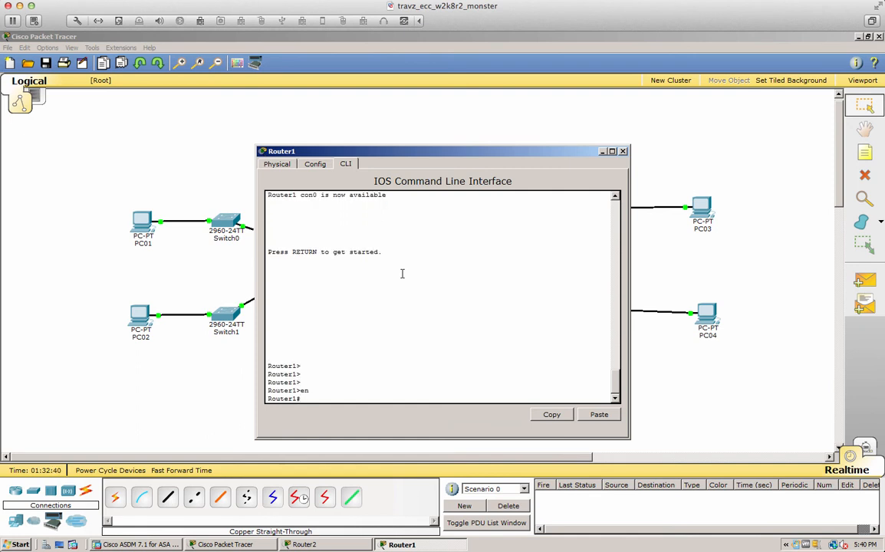
pyautogui.write('sh')
pyautogui.write(' ip route')
pyautogui.press('Return')
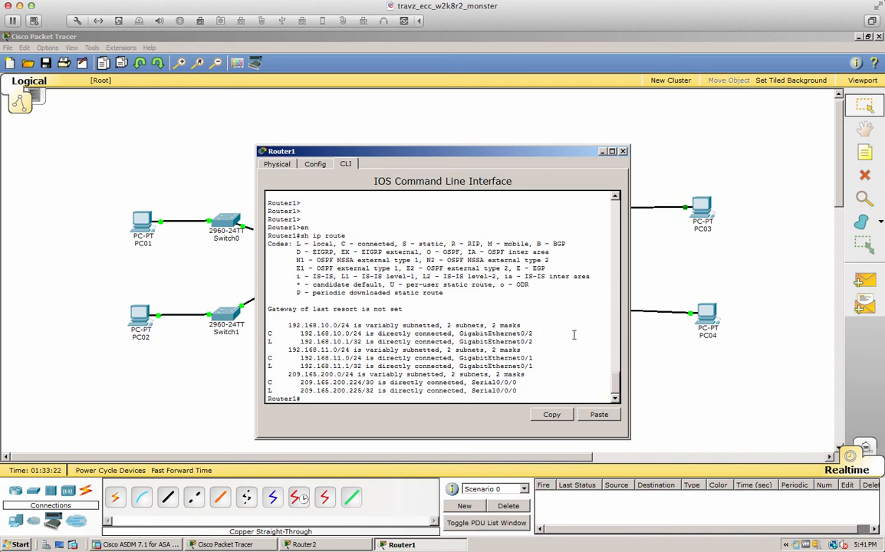
# Move Router1's window aside to uncover Router2, add the default route "ip route 0.0.0.0 0.0.0.0 209.165.200.226" on Router1 and leave configuration mode
pyautogui.moveTo(514, 156); pyautogui.dragTo(289, 158)
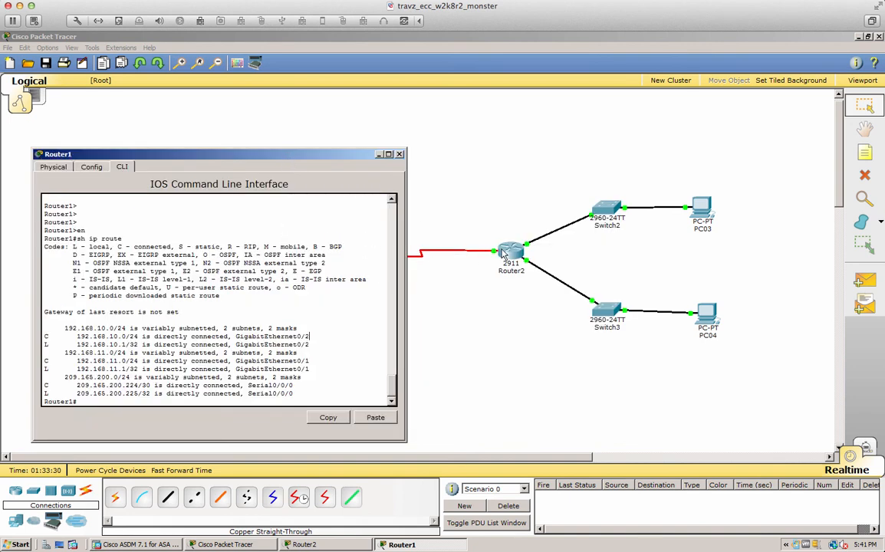
pyautogui.click(358, 291)
pyautogui.write('conf t')
pyautogui.press('Return')
pyautogui.write('ip route')
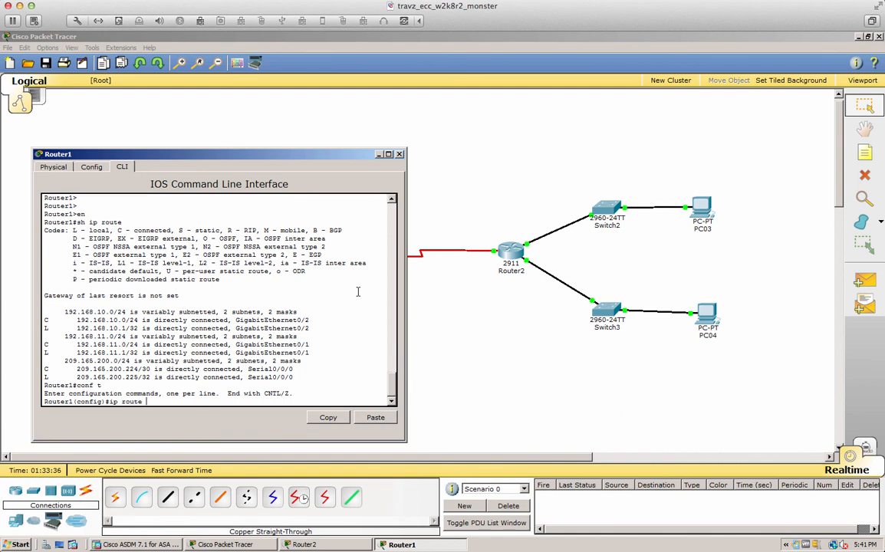
pyautogui.write(' 0.0.0')
pyautogui.write('.0 0.0.0.0')
pyautogui.write(' s0/0/0')
pyautogui.write('209.165.200.226')
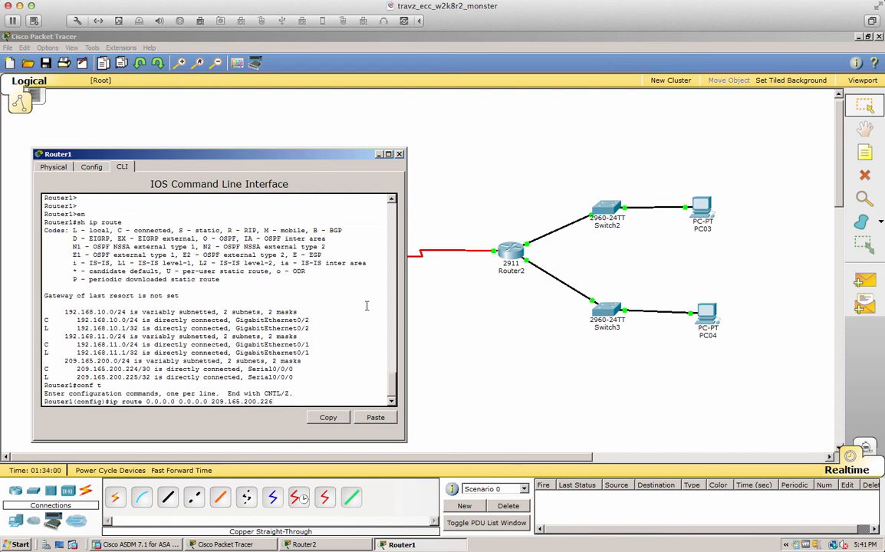
pyautogui.press('Return')
pyautogui.write('end')
pyautogui.press('Return')
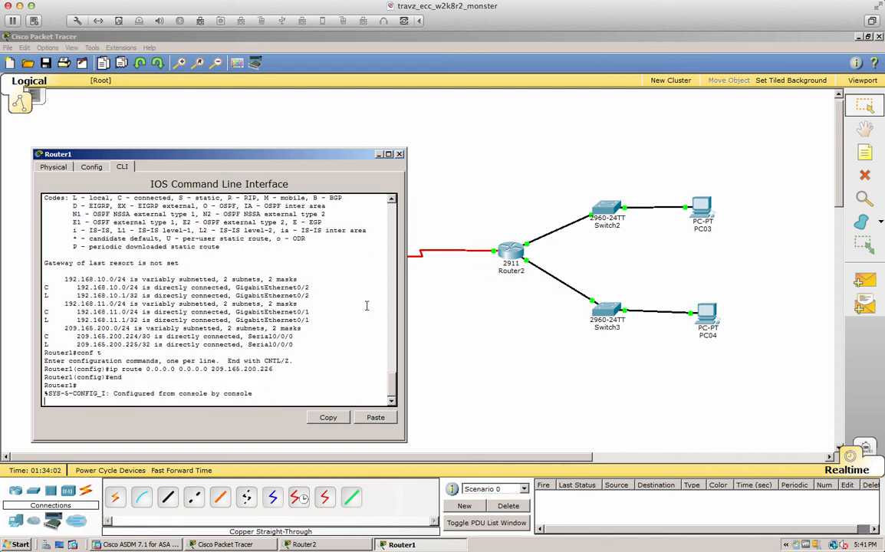
# Save Router1's running configuration with "wri mem"
pyautogui.press('Return')
pyautogui.press('Return')
pyautogui.press('Return')
pyautogui.write('wri mem')
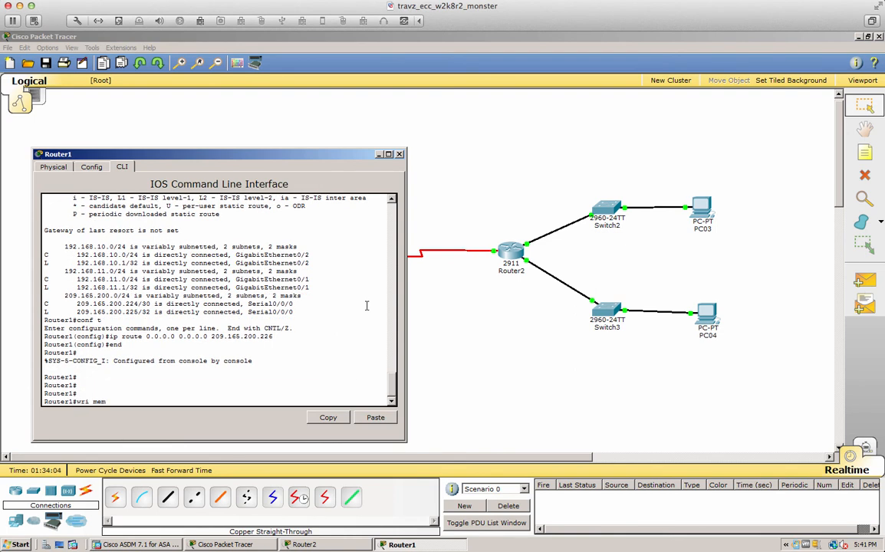
pyautogui.press('Return')
pyautogui.press('Return')
pyautogui.press('Return')
pyautogui.press('Return')
pyautogui.press('Return')
pyautogui.press('Return')
pyautogui.press('Return')
pyautogui.press('Return')
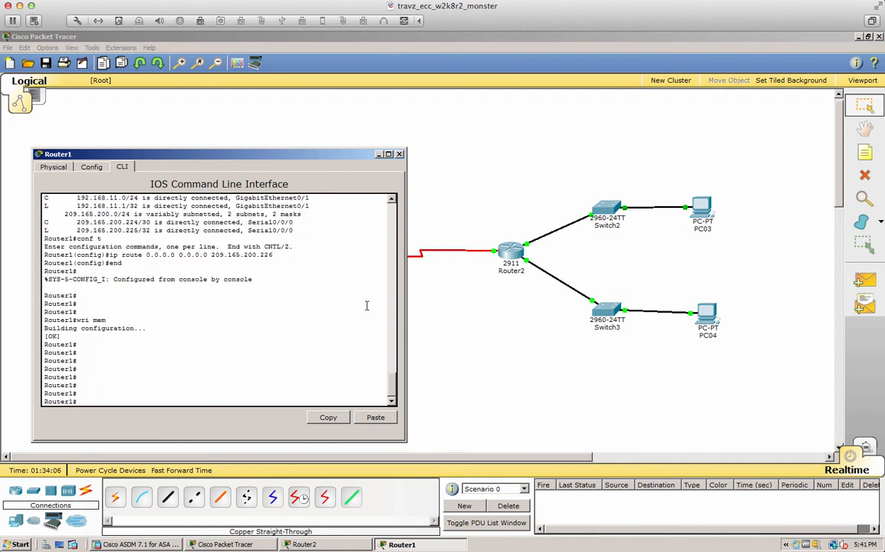
# Display Router1's routing table with "sh ip route" and highlight the gateway of last resort and the static default route entry
pyautogui.write('sh ip route')
pyautogui.press('Return')
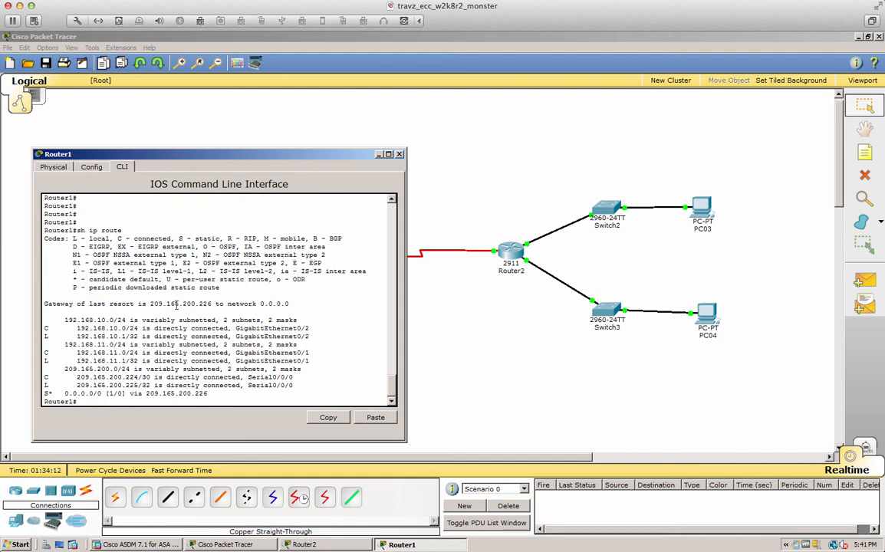
pyautogui.moveTo(212, 303); pyautogui.dragTo(151, 303)
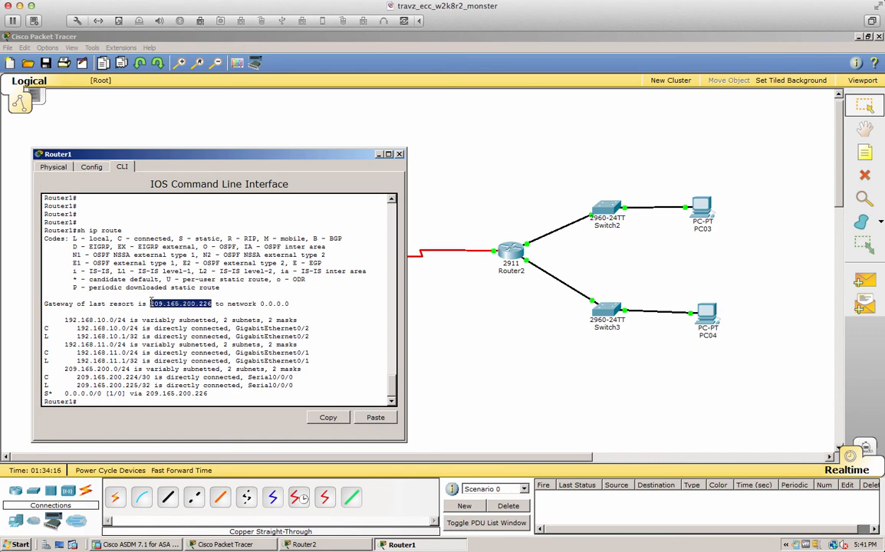
pyautogui.click(325, 341)
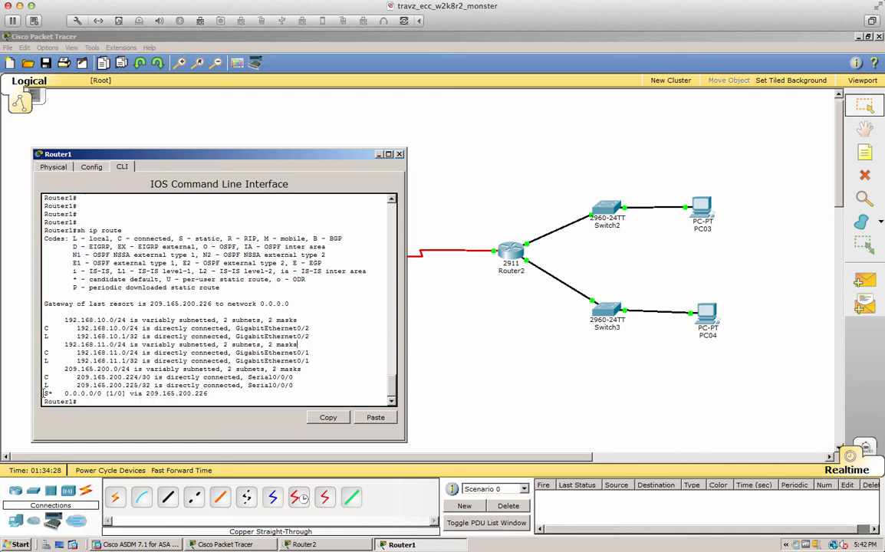
pyautogui.moveTo(45, 393); pyautogui.dragTo(208, 395)
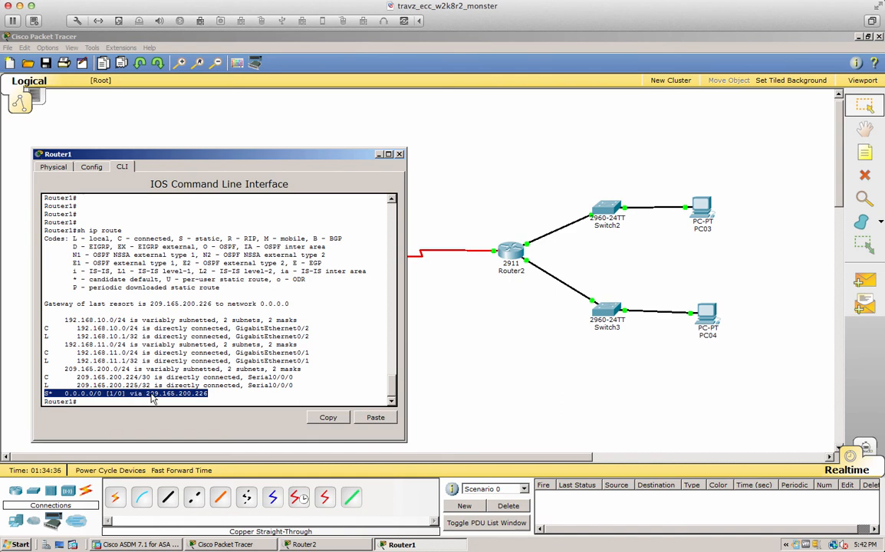
pyautogui.click(251, 393)
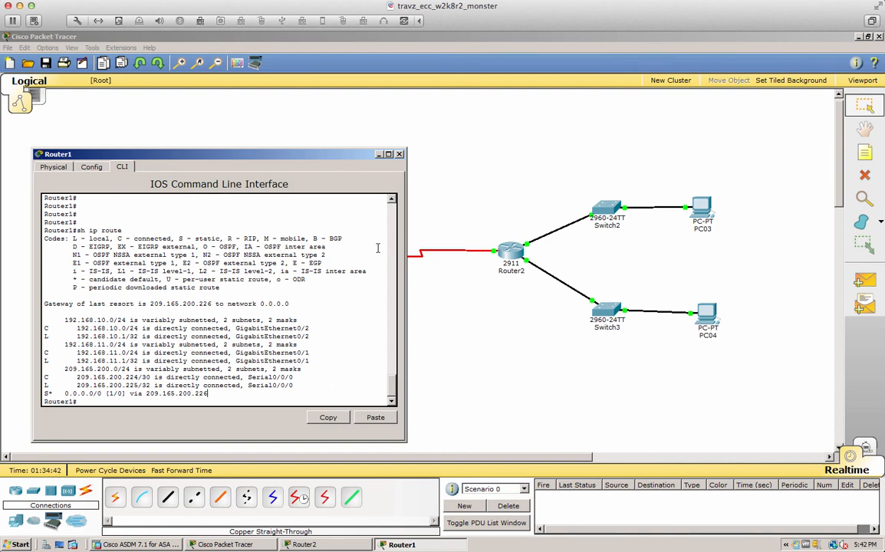
# Ping 209.165.200.226 from PC01's command prompt, then close the PC01 window
pyautogui.click(483, 205)
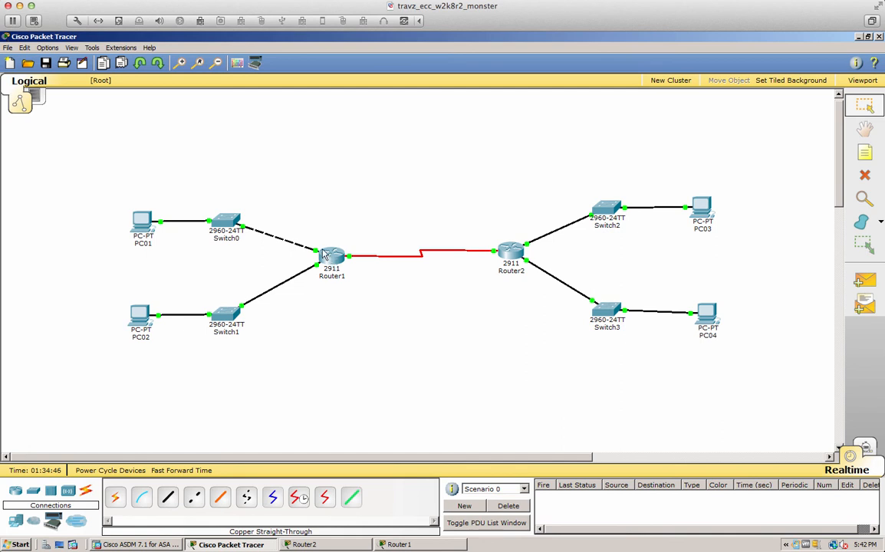
pyautogui.click(142, 223)
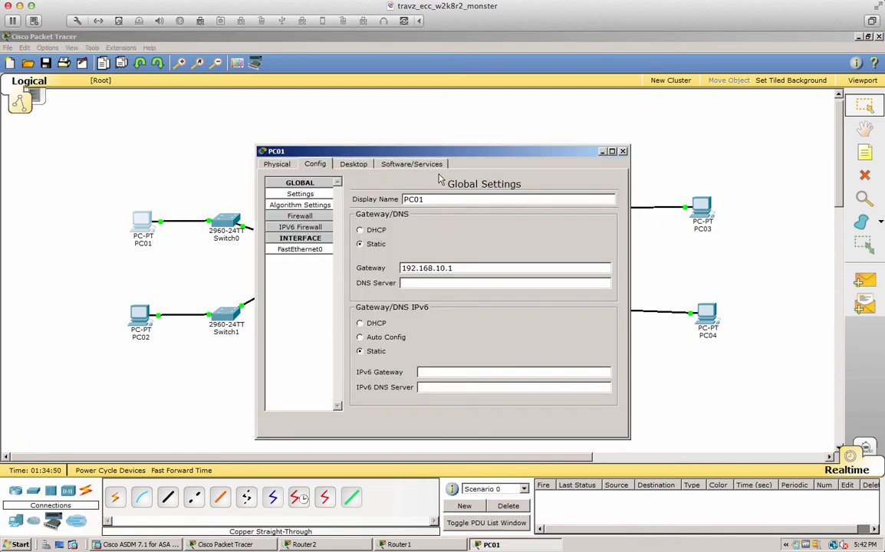
pyautogui.click(365, 166)
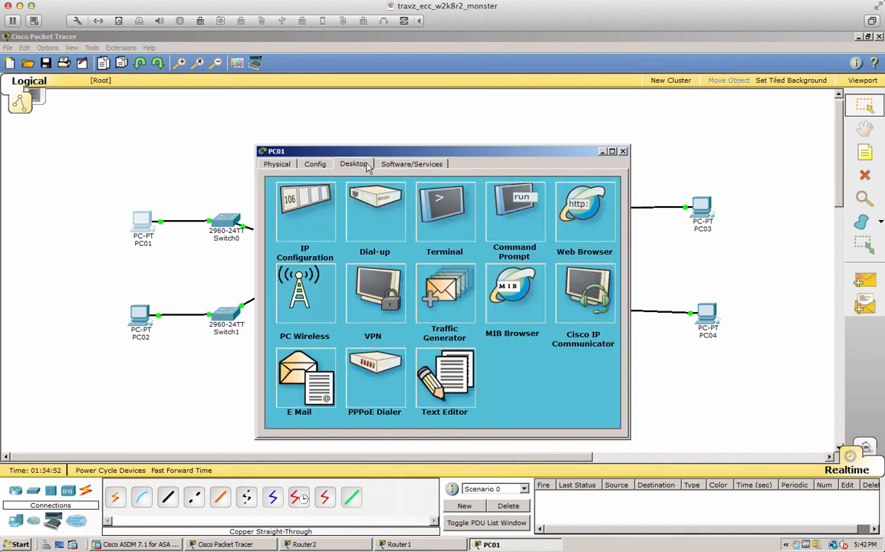
pyautogui.click(495, 230)
pyautogui.write('ping ')
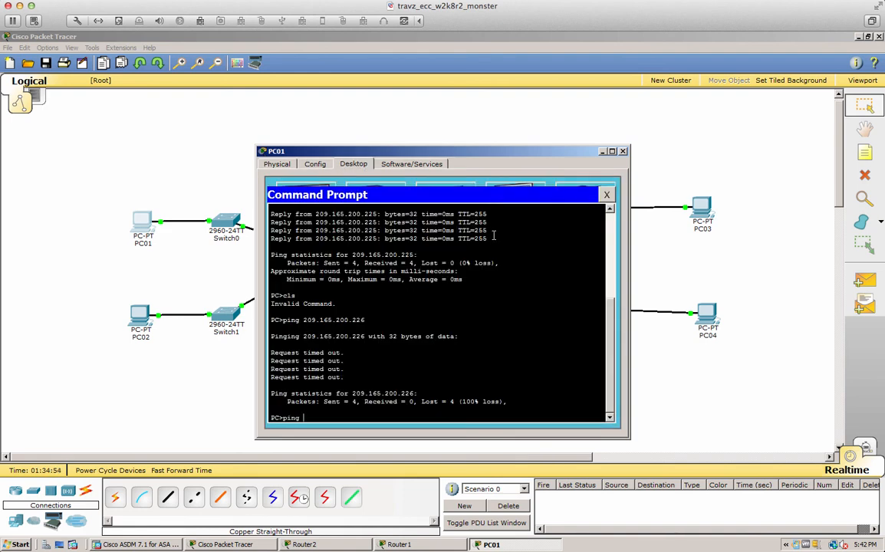
pyautogui.write('209.165.200.226')
pyautogui.press('Return')
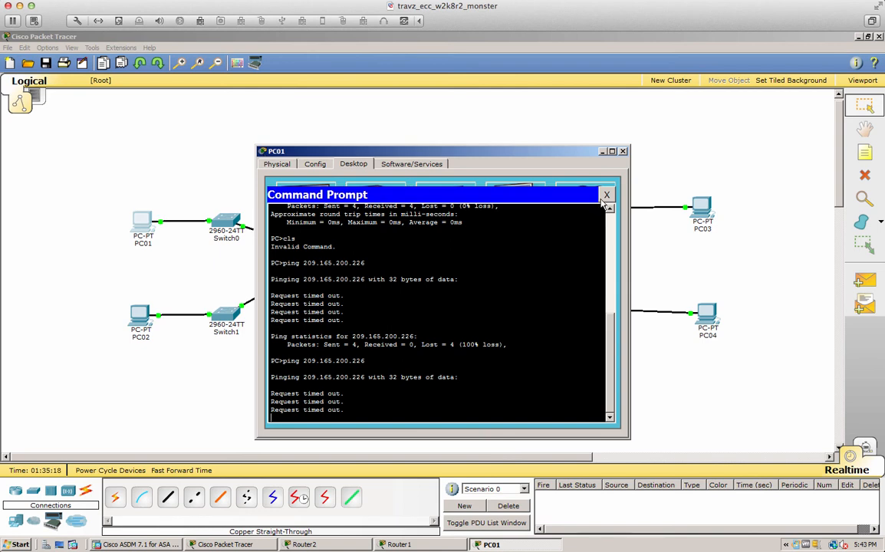
pyautogui.click(622, 151)
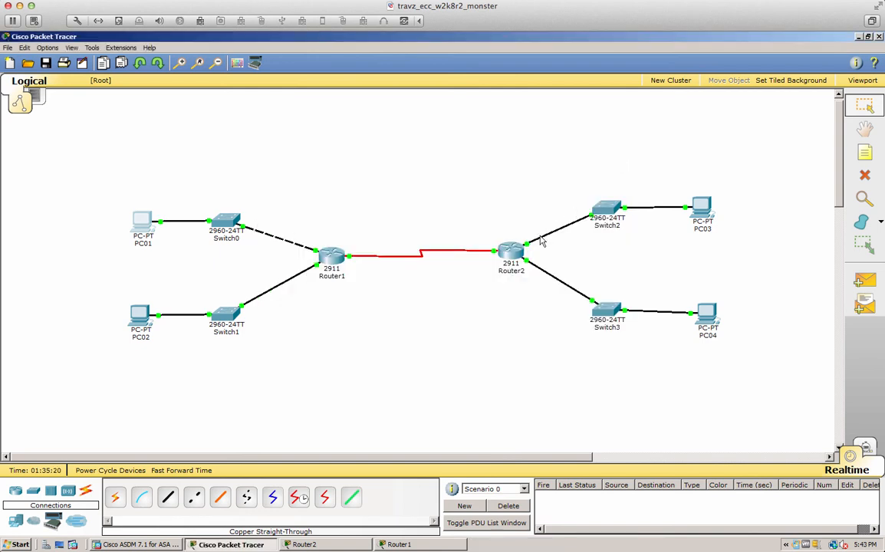
# Open Router2's command line and enter global configuration mode with "conf t"
pyautogui.click(508, 256)
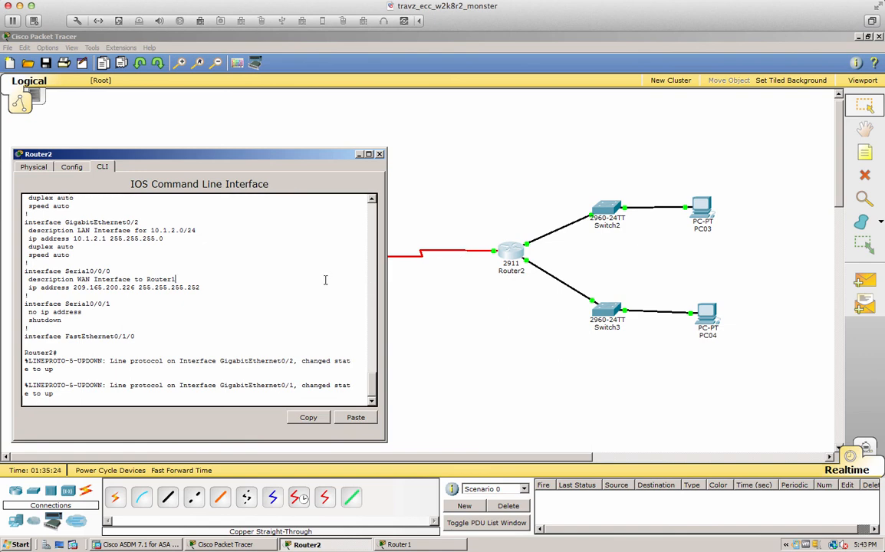
pyautogui.press('Return')
pyautogui.press('Return')
pyautogui.press('Return')
pyautogui.press('Return')
pyautogui.press('Return')
pyautogui.press('Return')
pyautogui.press('Return')
pyautogui.write('c')
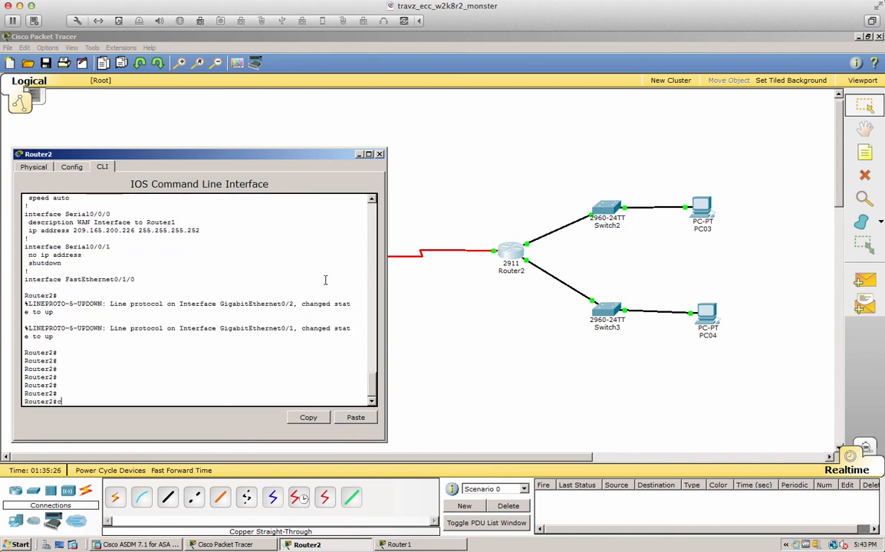
pyautogui.write('onf t')
pyautogui.press('Return')
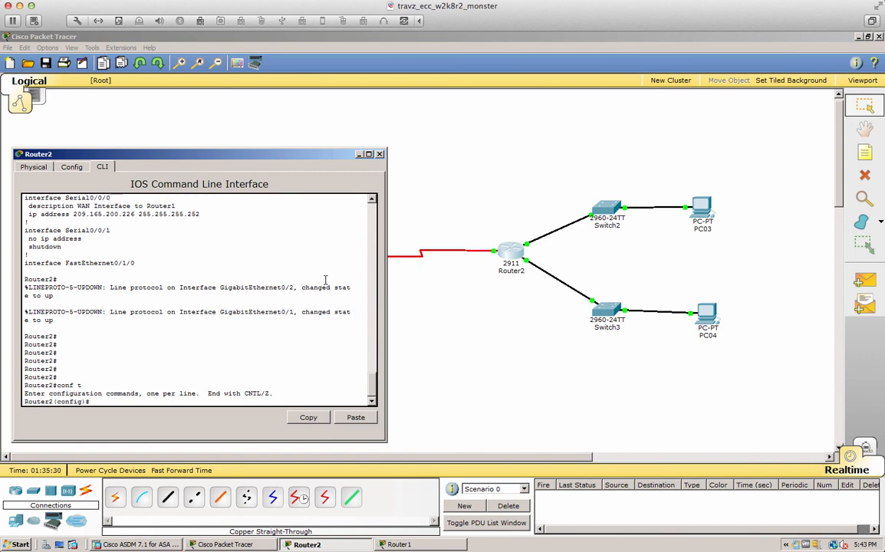
# Add the default route "ip route 0.0.0.0 0.0.0.0 209.165.200.225" on Router2, checking its further options with "?", and leave configuration mode
pyautogui.write('ip route 0.0.0.0 0.0.0.0 209.165.200')
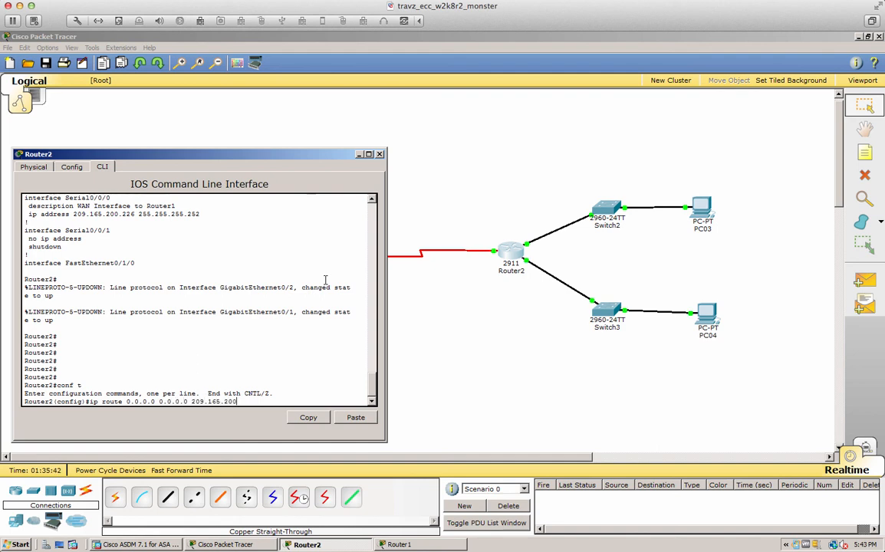
pyautogui.write('.2225')
pyautogui.press('BackSpace')
pyautogui.press('BackSpace')
pyautogui.write('5 ?')
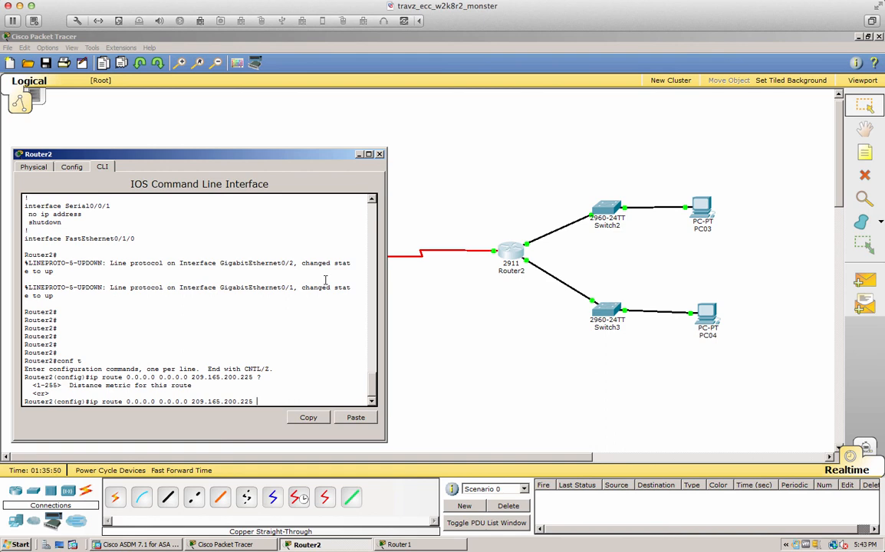
pyautogui.press('Return')
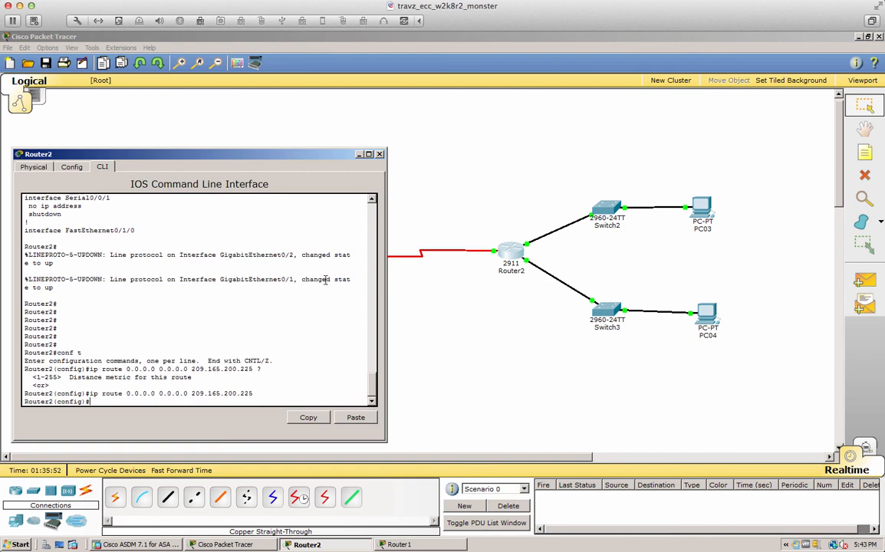
pyautogui.press('Return')
pyautogui.press('Return')
pyautogui.press('Return')
pyautogui.write('end')
pyautogui.press('Return')
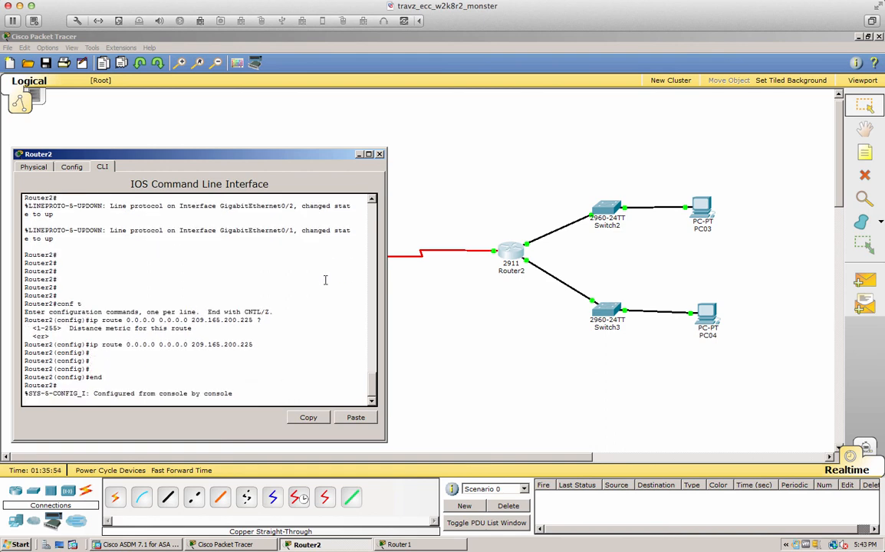
# Display Router2's routing table with "sh ip route", highlight the static default route entry, and close the Router2 window
pyautogui.press('Return')
pyautogui.press('Return')
pyautogui.press('Return')
pyautogui.press('Return')
pyautogui.press('Return')
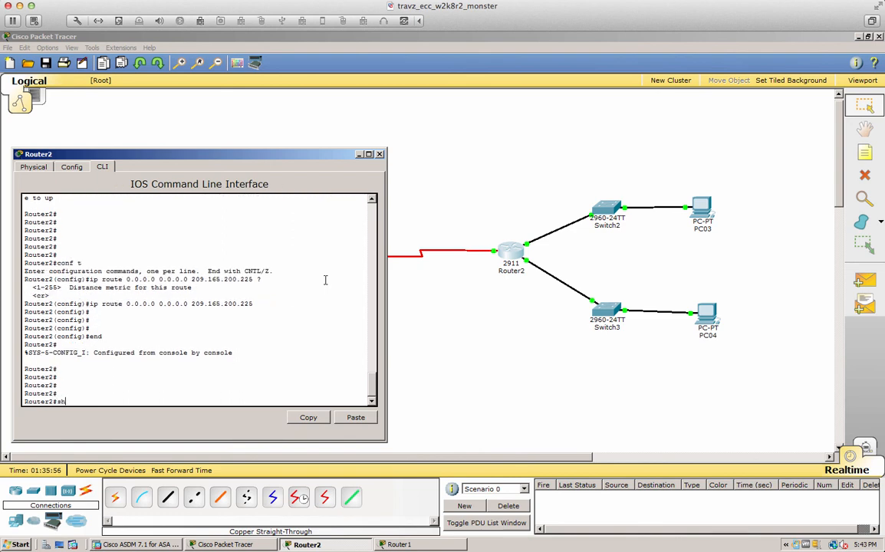
pyautogui.write('sh ip route')
pyautogui.press('Return')
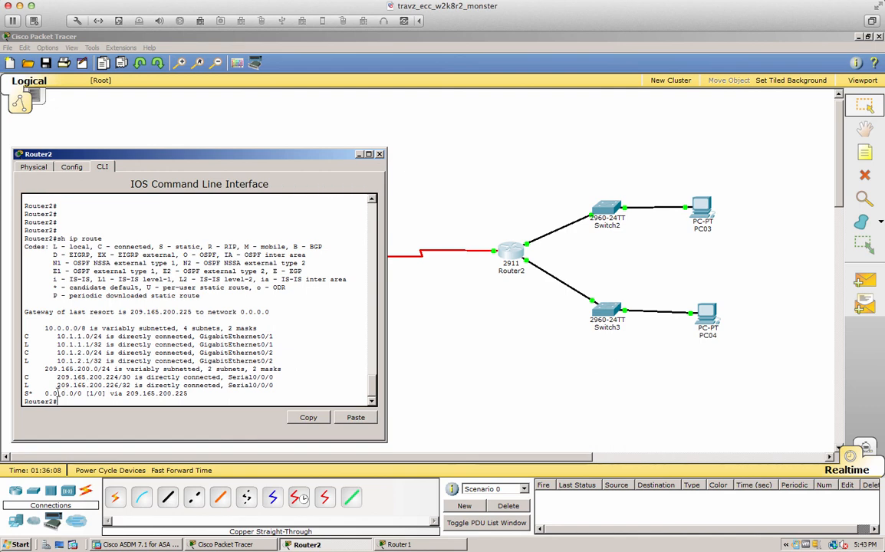
pyautogui.moveTo(24, 393); pyautogui.dragTo(181, 395)
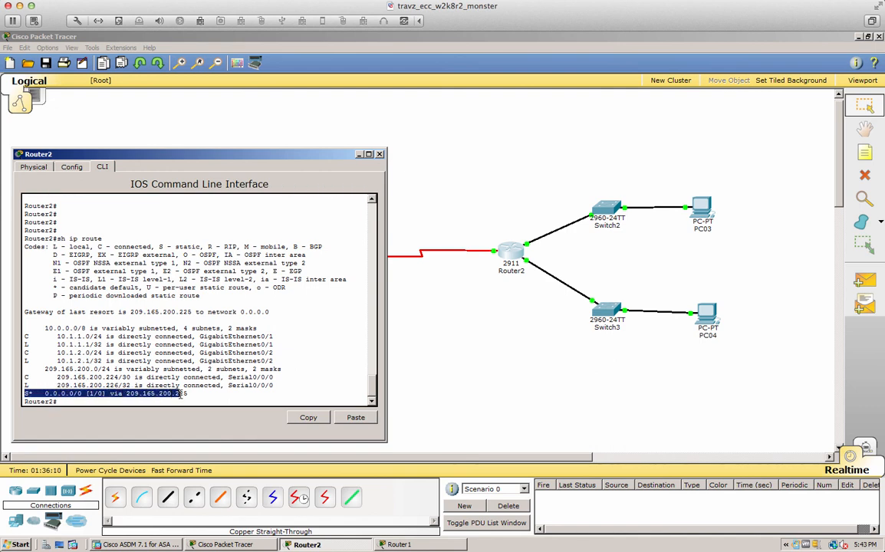
pyautogui.click(314, 351)
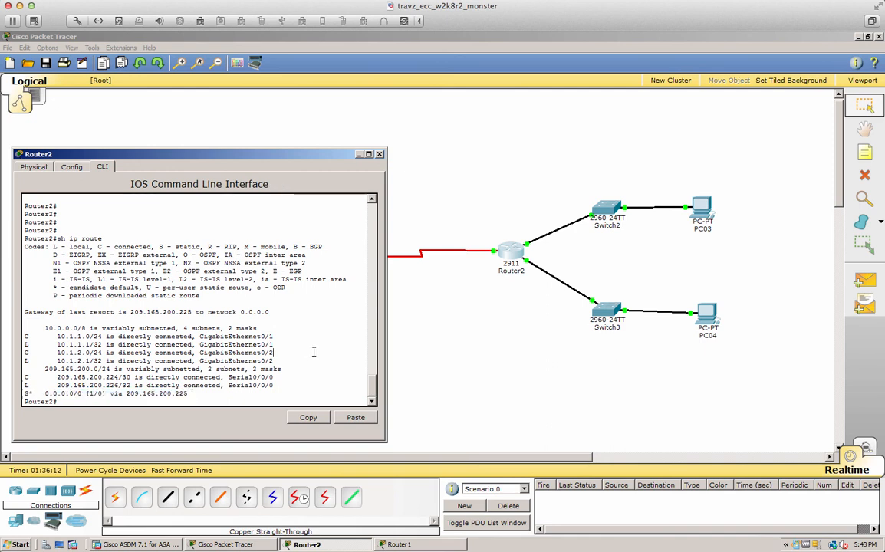
pyautogui.click(378, 154)
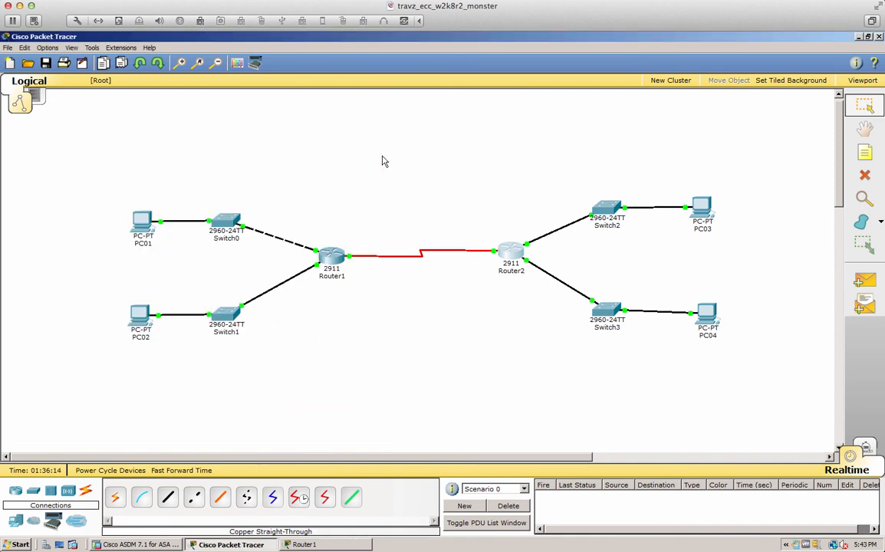
# Ping 209.165.200.225 from PC03's command prompt, then close the PC03 window
pyautogui.click(705, 209)
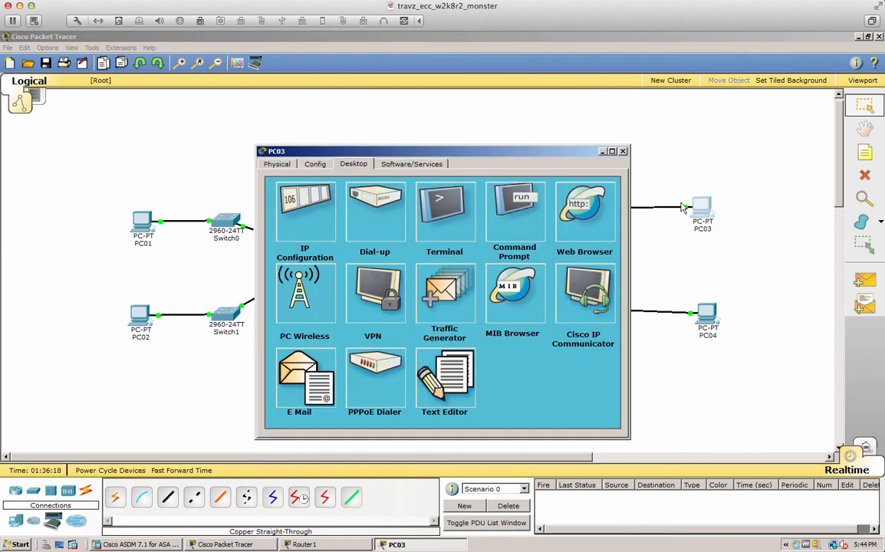
pyautogui.click(494, 209)
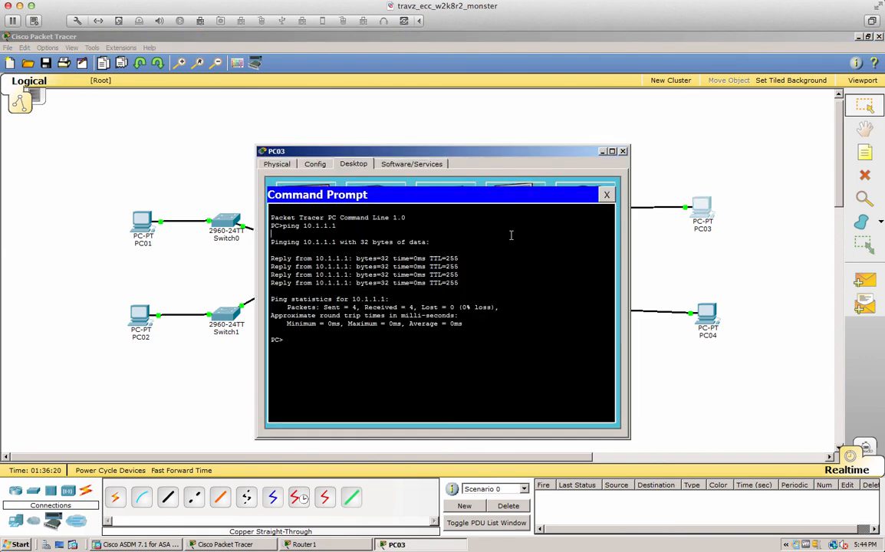
pyautogui.write('ping 209.165.')
pyautogui.write('200.225')
pyautogui.press('Return')
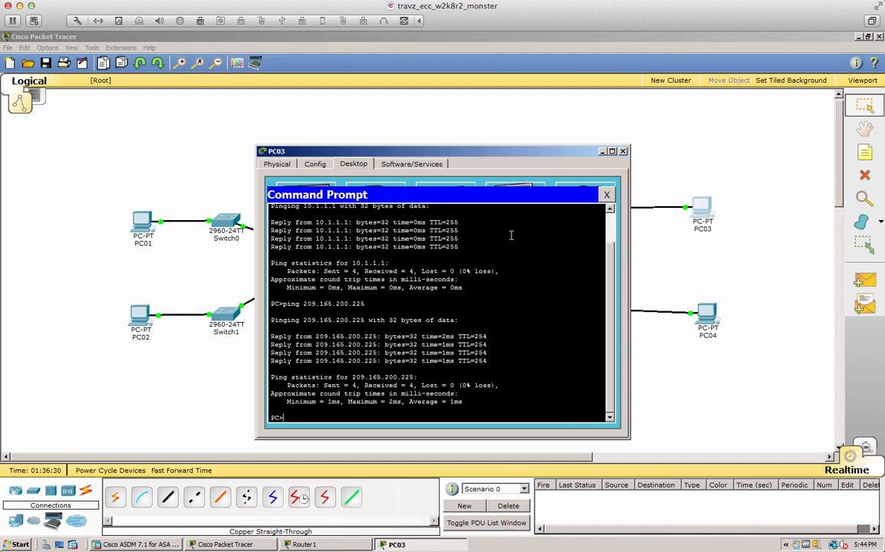
pyautogui.click(623, 153)
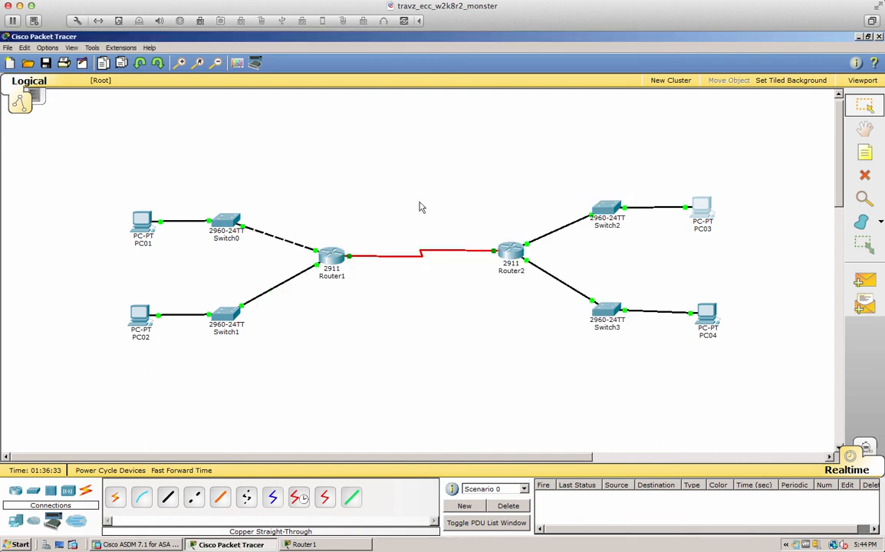
# Reopen PC01's command prompt and repeat the ping to 209.165.200.226
pyautogui.click(140, 224)
pyautogui.click(506, 198)
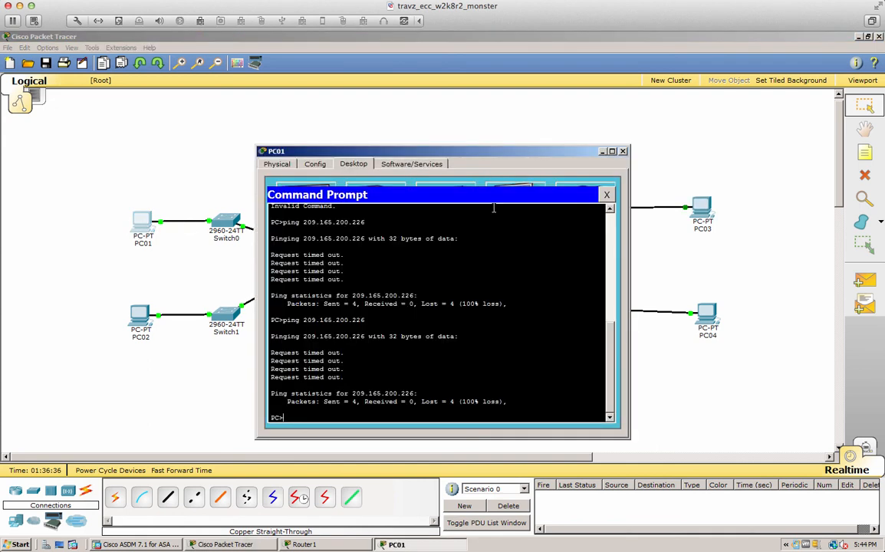
pyautogui.press('Up')
pyautogui.press('Return')
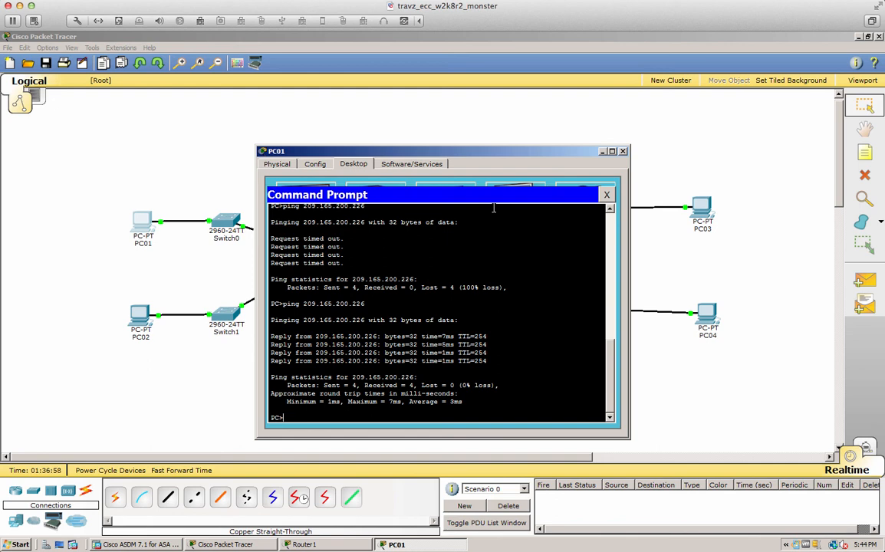
# Ping 192.168.11.10 from PC01's command prompt, then close the PC01 window
pyautogui.click(623, 152)
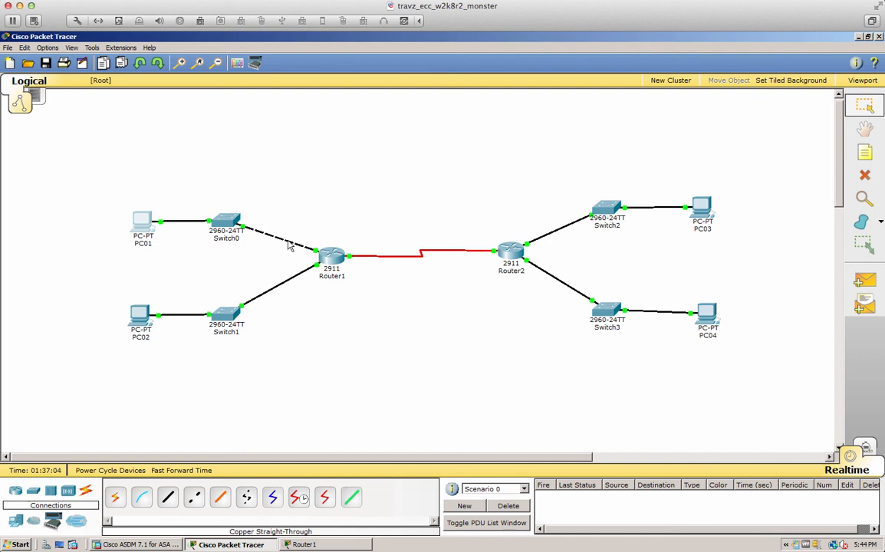
pyautogui.moveTo(289, 242)
pyautogui.click(135, 216)
pyautogui.click(516, 210)
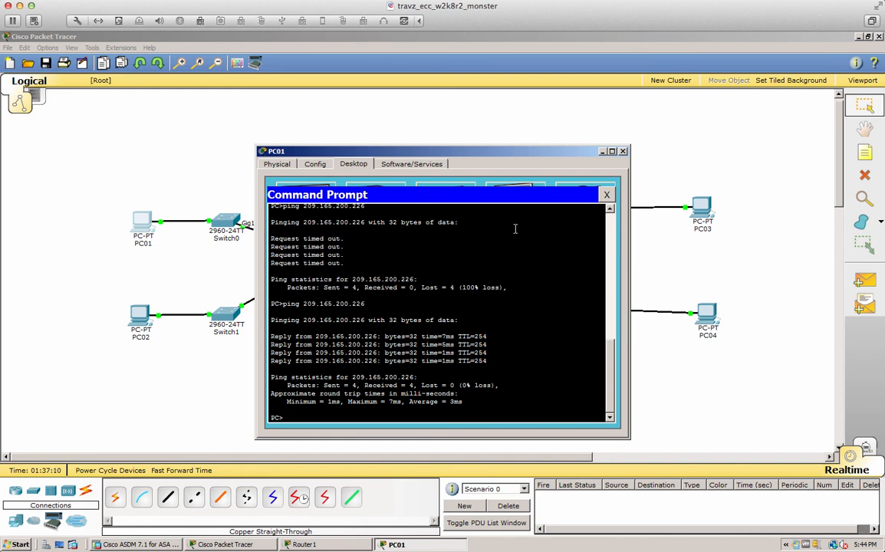
pyautogui.write('ping 192.168.11.10')
pyautogui.press('Return')
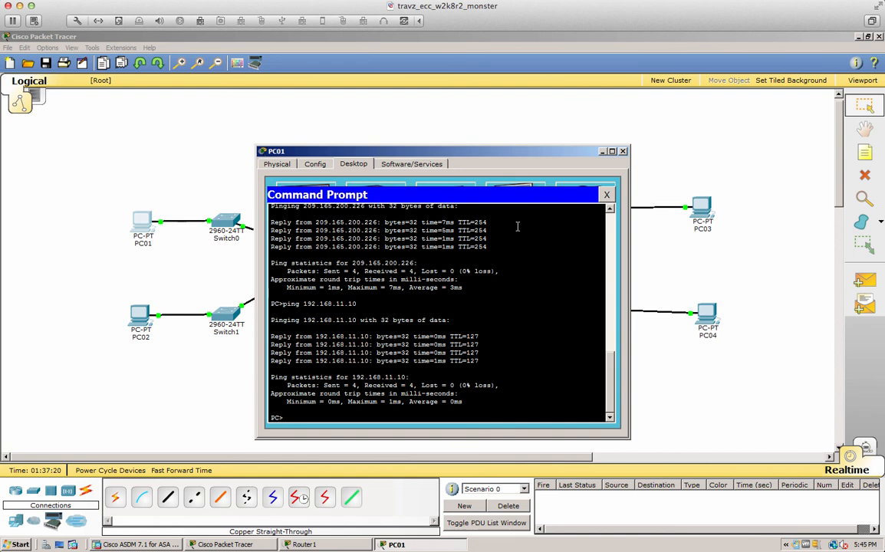
pyautogui.click(623, 151)
# Ping 10.1.1.10 from PC04's command prompt, then close the PC04 window
pyautogui.click(703, 307)
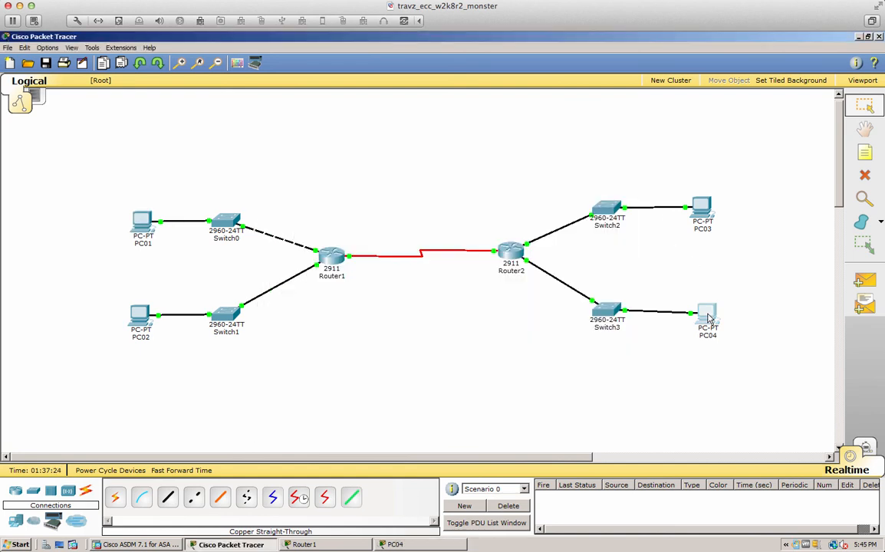
pyautogui.click(497, 225)
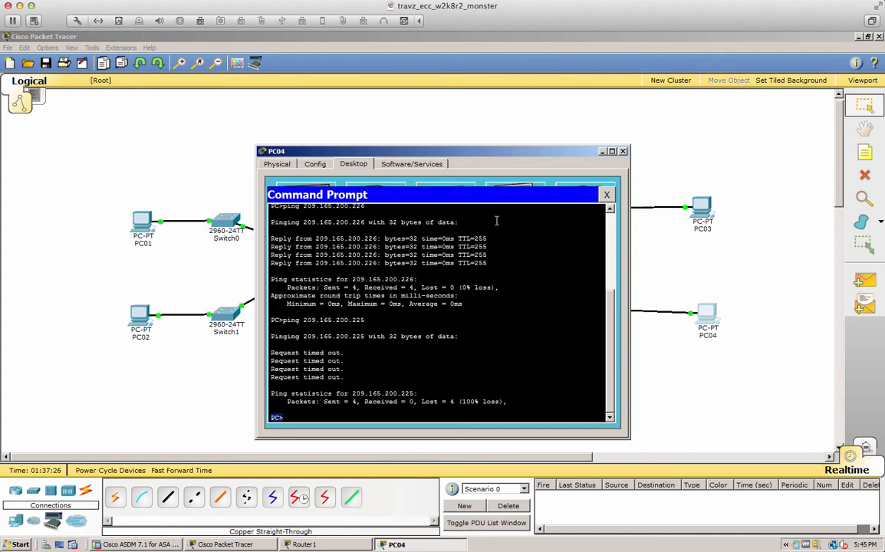
pyautogui.write('ping 10.1.1.10')
pyautogui.press('Return')
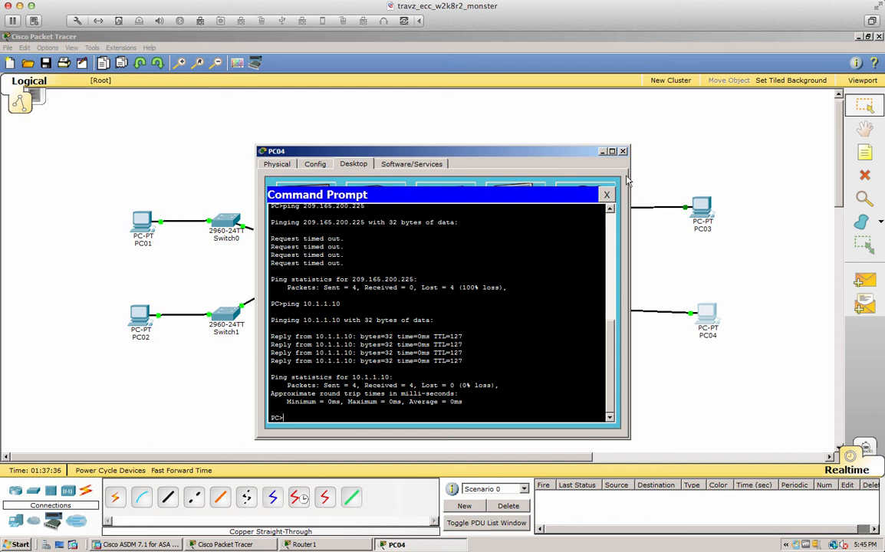
pyautogui.click(622, 151)
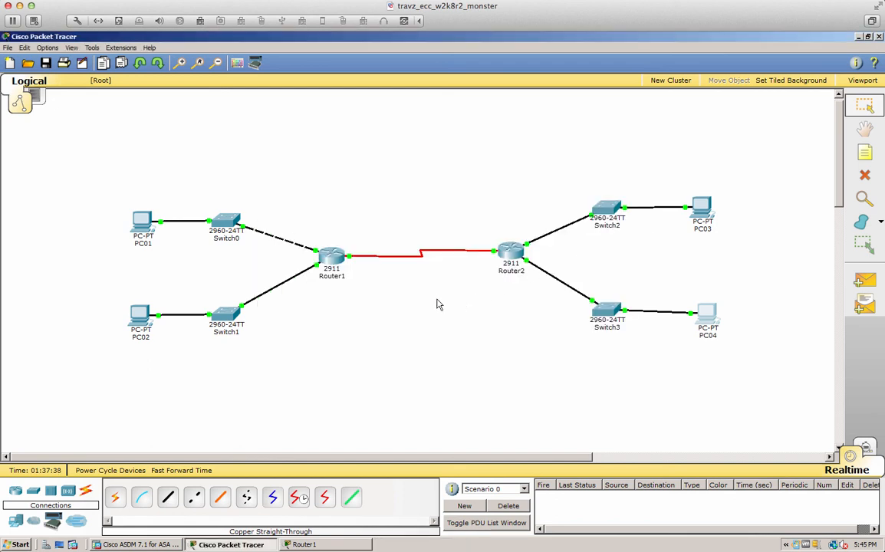